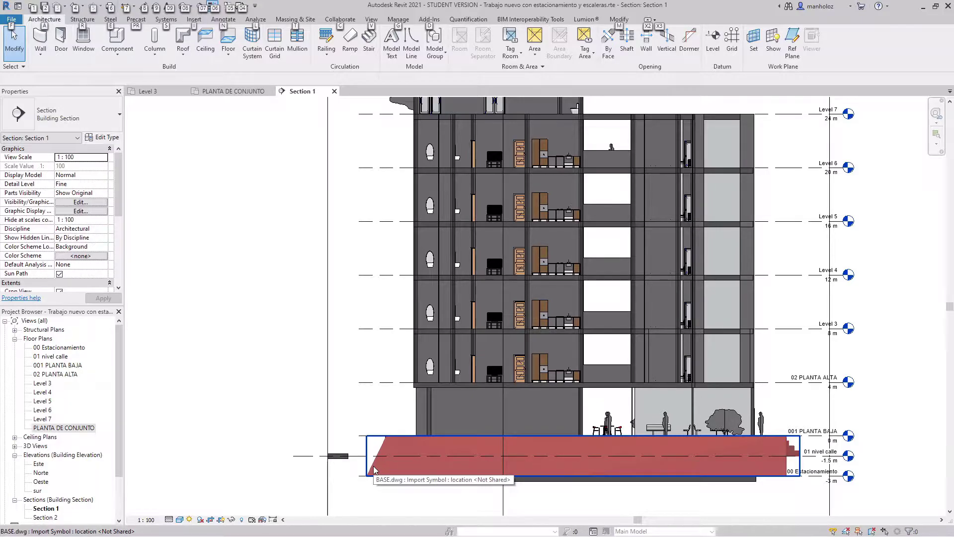
# Open the default 3D view of the BASE.dwg site, orbit to a top-corner angle and zoom to fit.
pyautogui.click(785, 453)
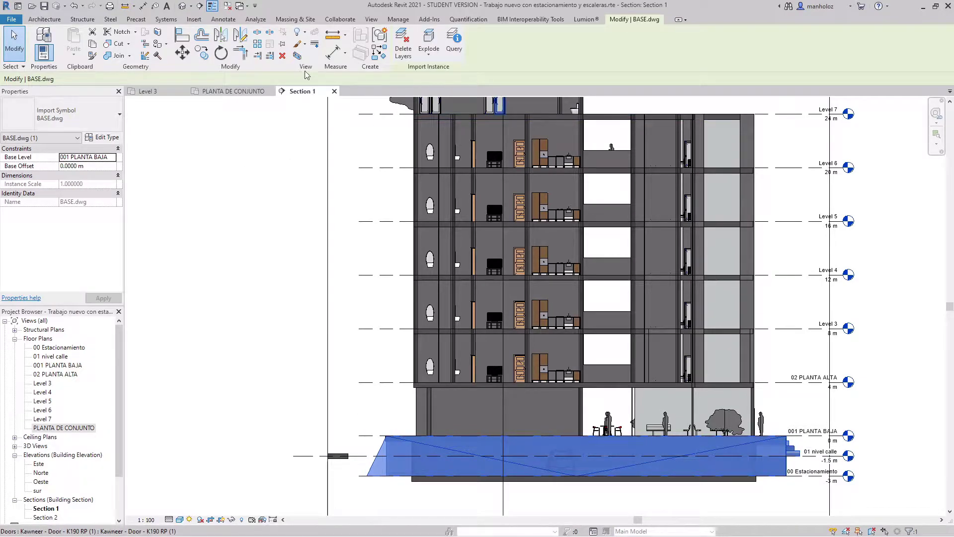
pyautogui.click(297, 56)
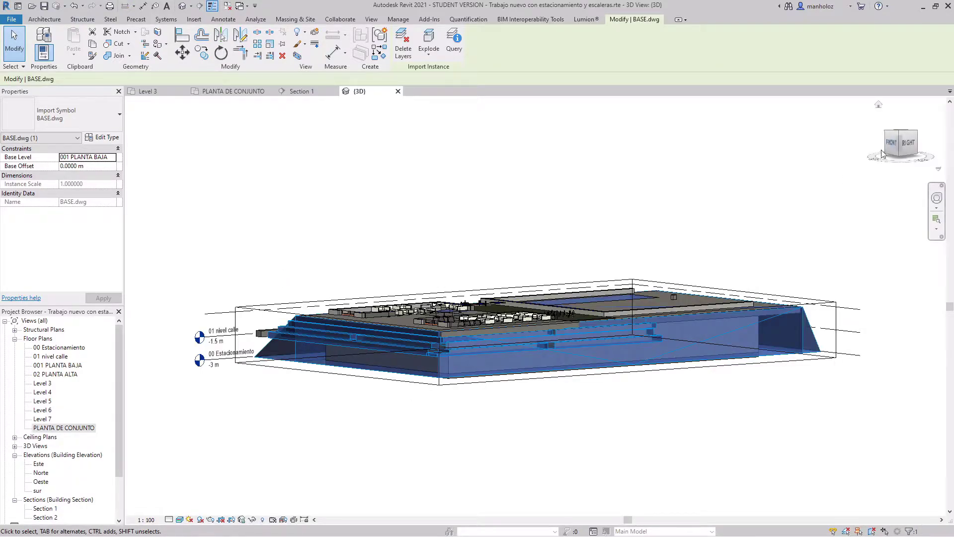
pyautogui.click(904, 143)
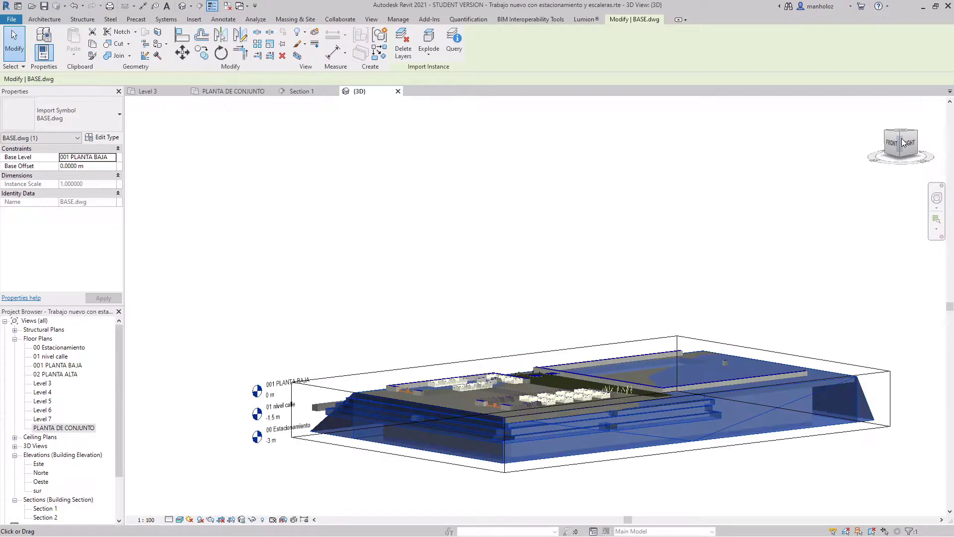
pyautogui.moveTo(904, 142); pyautogui.dragTo(605, 302)
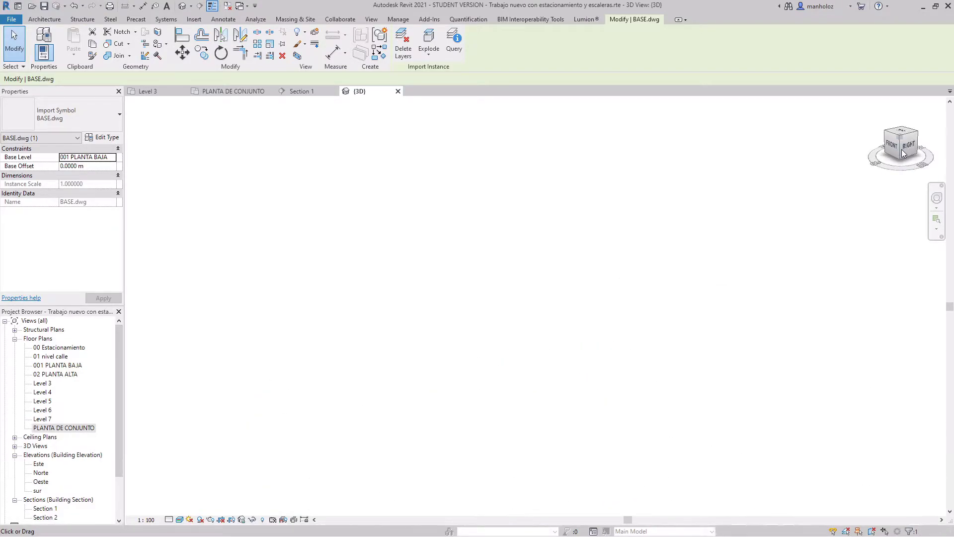
pyautogui.rightClick(605, 302)
pyautogui.click(639, 247)
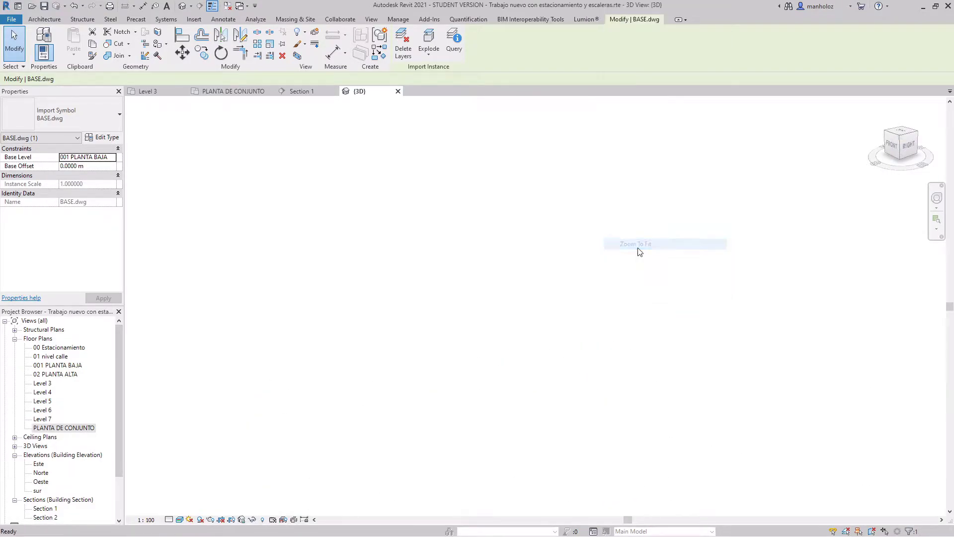
pyautogui.click(411, 479)
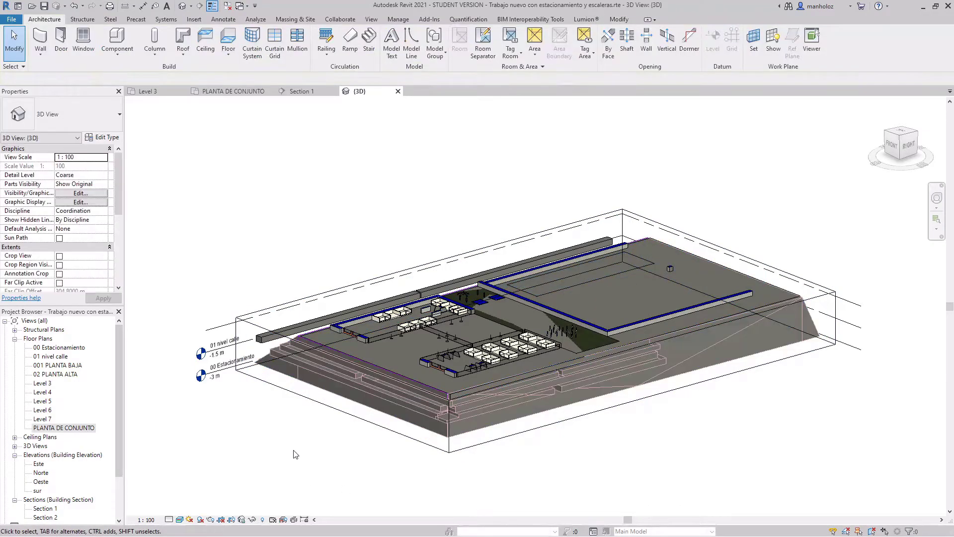
pyautogui.scroll(2, 452, 416)
pyautogui.scroll(3, 453, 416)
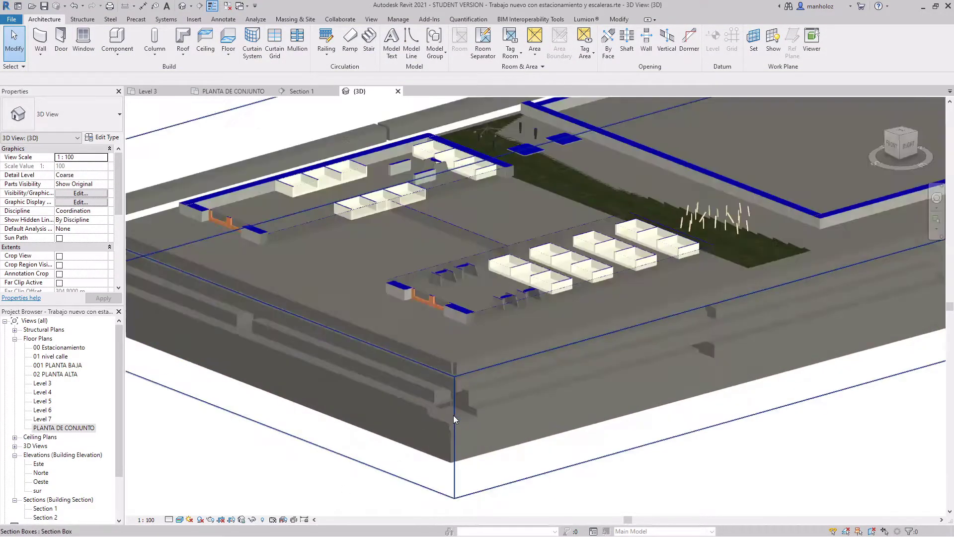
pyautogui.scroll(2, 476, 401)
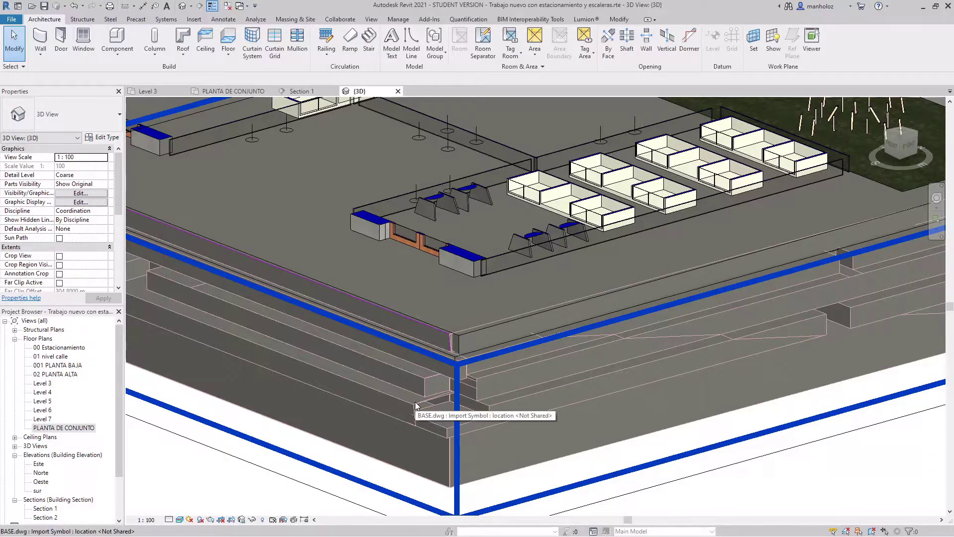
pyautogui.scroll(-2, 416, 402)
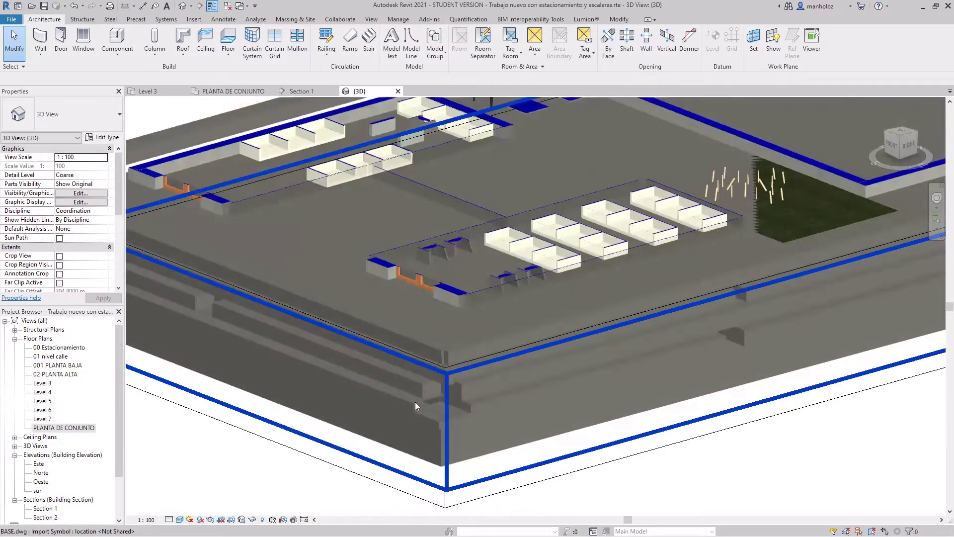
pyautogui.scroll(-2, 415, 402)
pyautogui.scroll(-2, 413, 397)
pyautogui.scroll(-2, 402, 389)
pyautogui.scroll(-2, 403, 389)
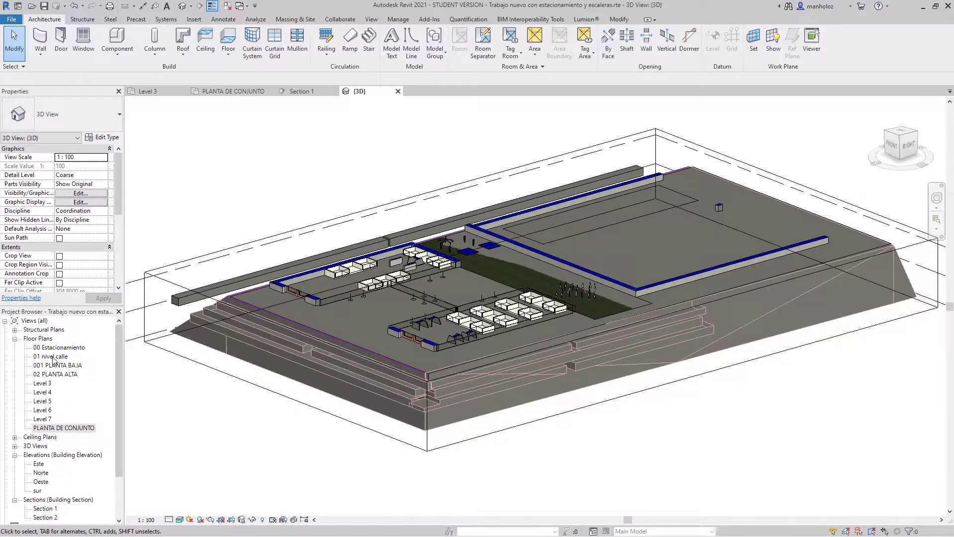
# Open the PLANTA DE CONJUNTO site plan and rename it to 'Planta de Conjunto'.
pyautogui.doubleClick(41, 429)
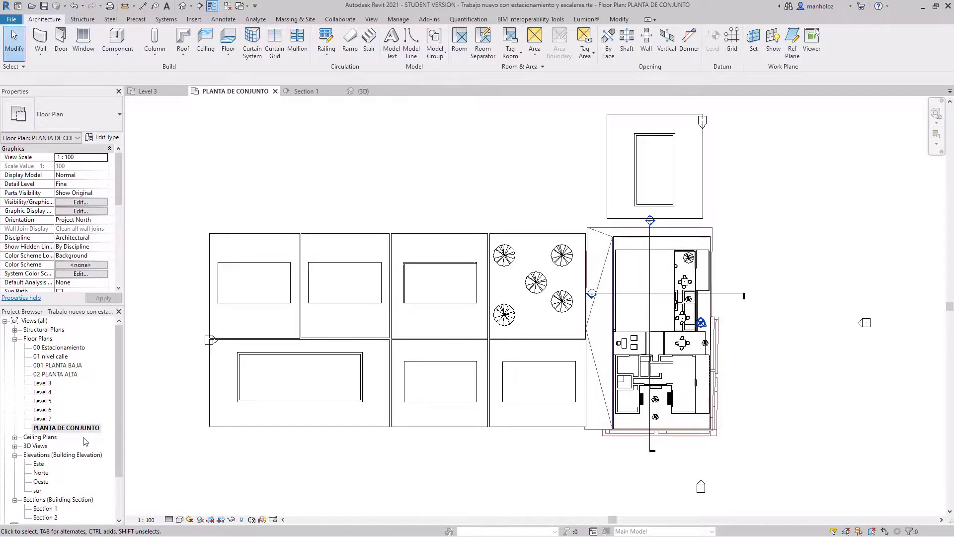
pyautogui.click(67, 428)
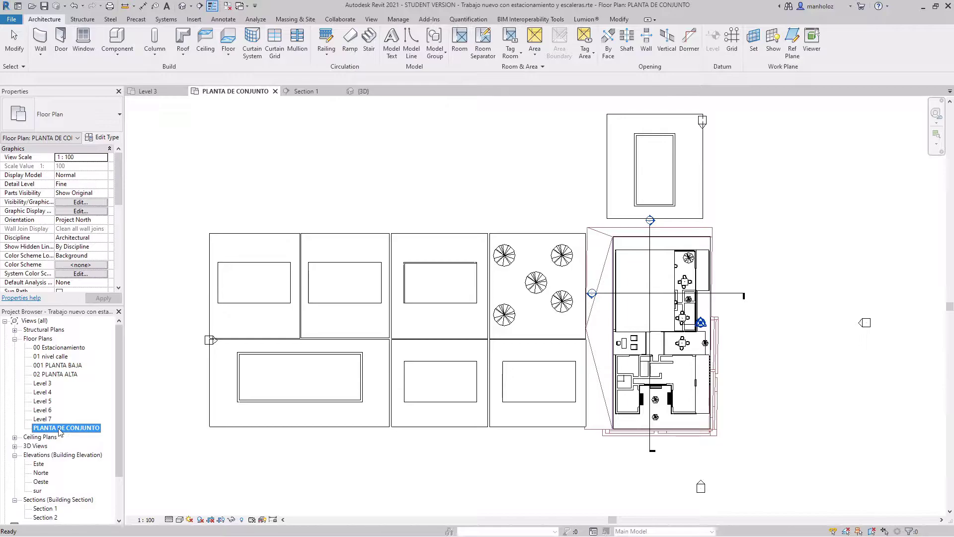
pyautogui.rightClick(62, 432)
pyautogui.click(99, 344)
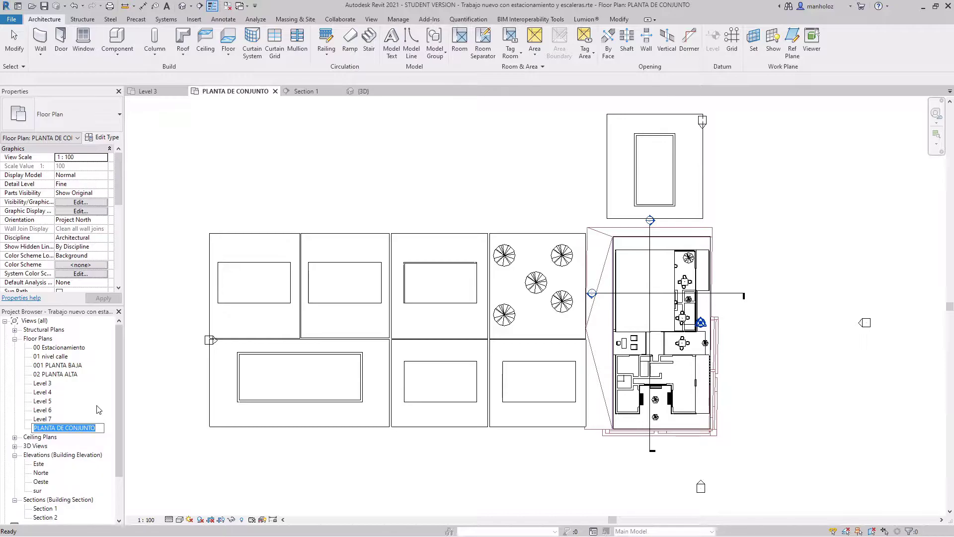
pyautogui.write('Pla')
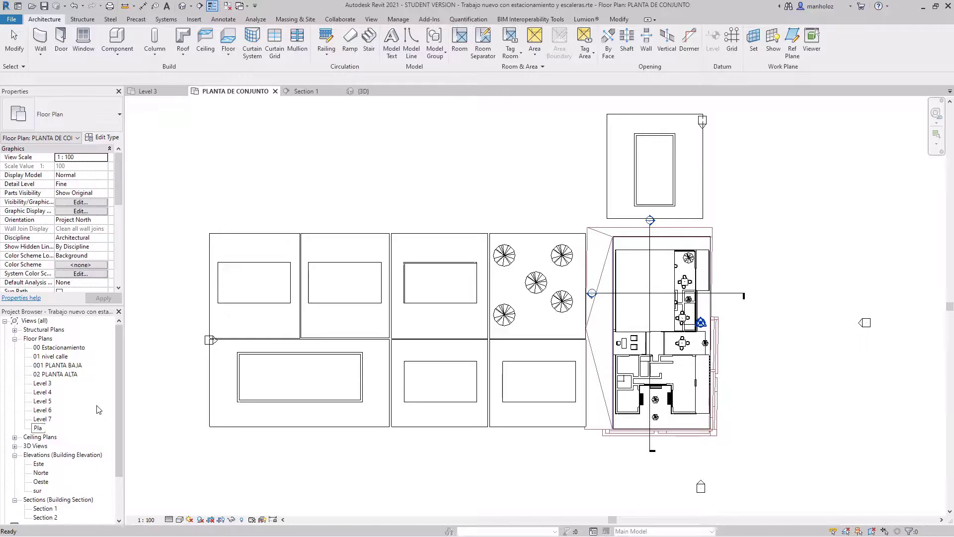
pyautogui.write('m')
pyautogui.press('BackSpace')
pyautogui.write('nta d')
pyautogui.write('e Conjun')
pyautogui.write('to')
pyautogui.press('Return')
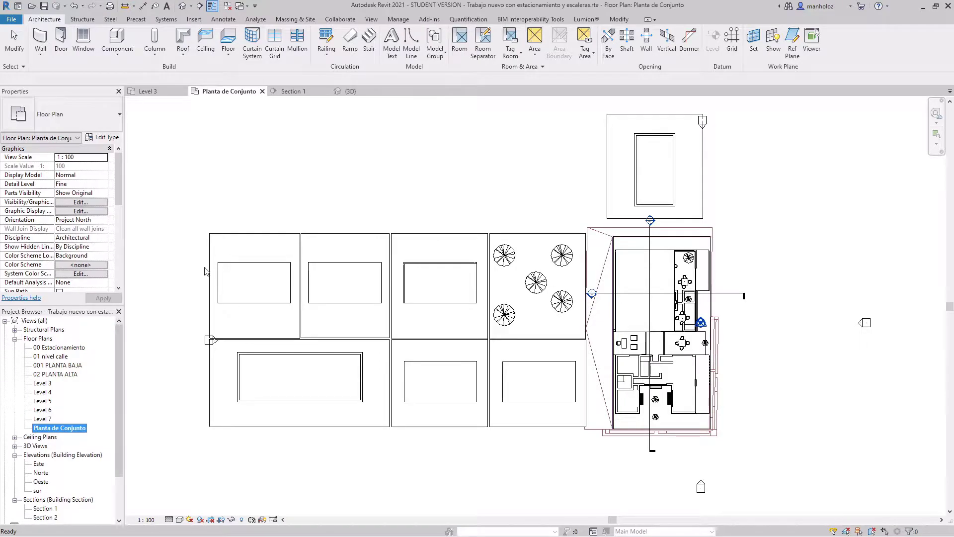
pyautogui.moveTo(177, 312)
pyautogui.mouseDown()
pyautogui.moveTo(227, 363)
pyautogui.moveTo(141, 336)
pyautogui.mouseUp()
pyautogui.click(540, 460)
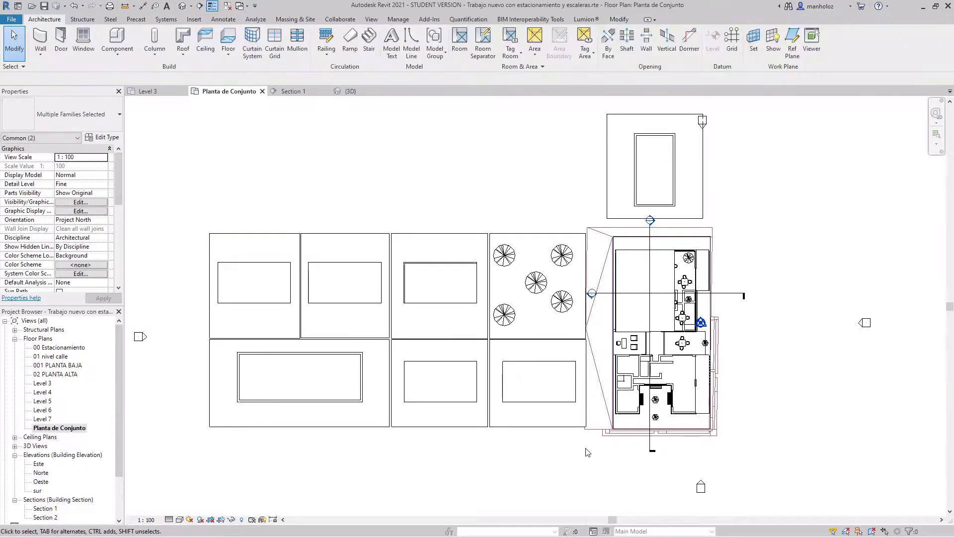
pyautogui.scroll(-2, 691, 144)
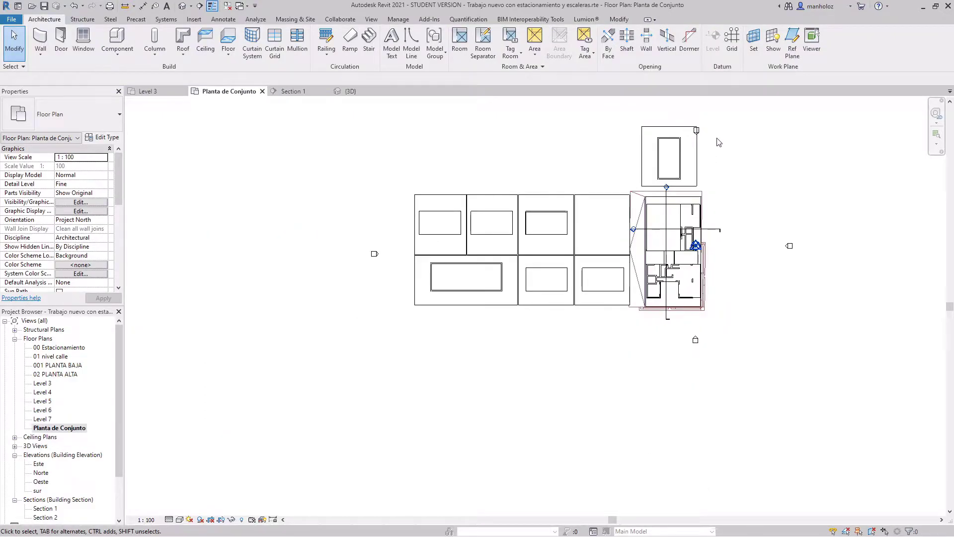
pyautogui.moveTo(717, 143); pyautogui.dragTo(681, 112)
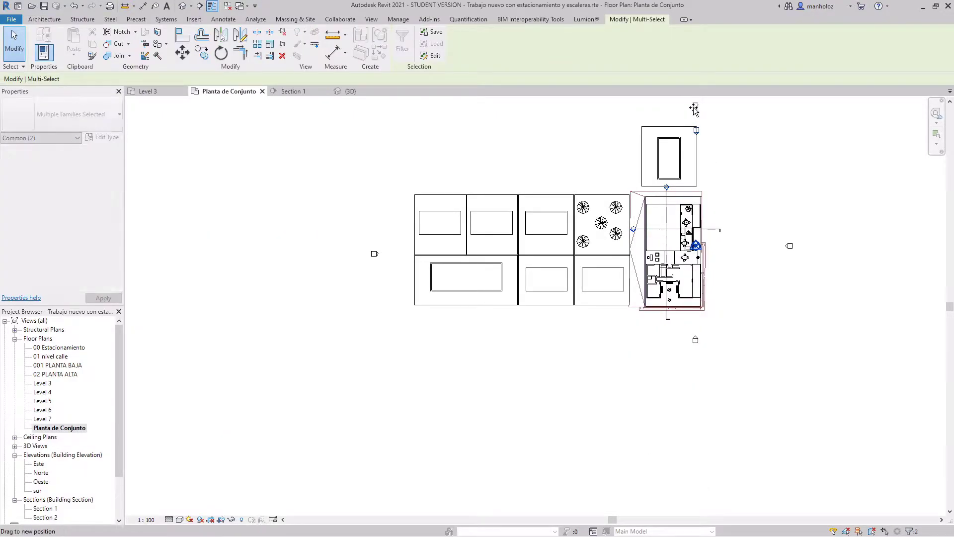
pyautogui.click(742, 196)
pyautogui.scroll(3, 687, 269)
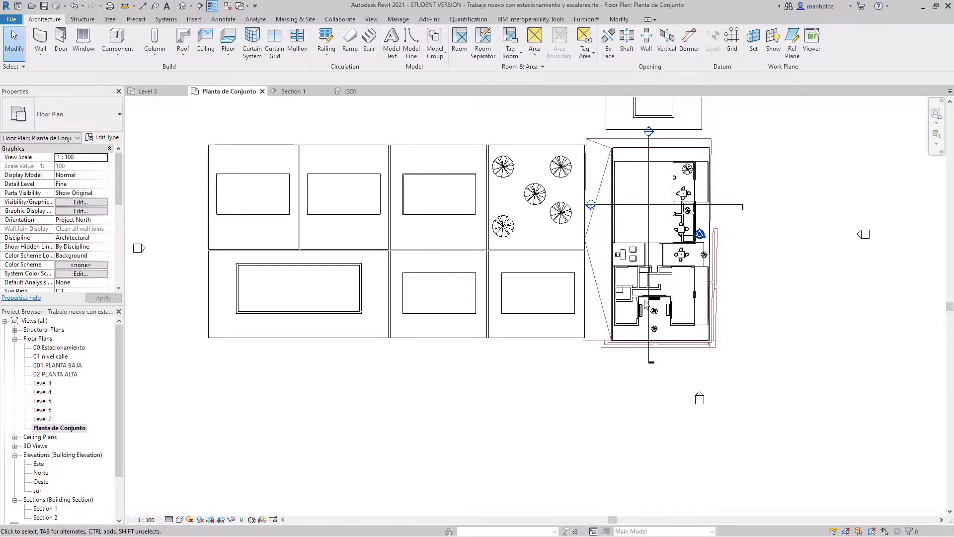
pyautogui.scroll(1, 662, 279)
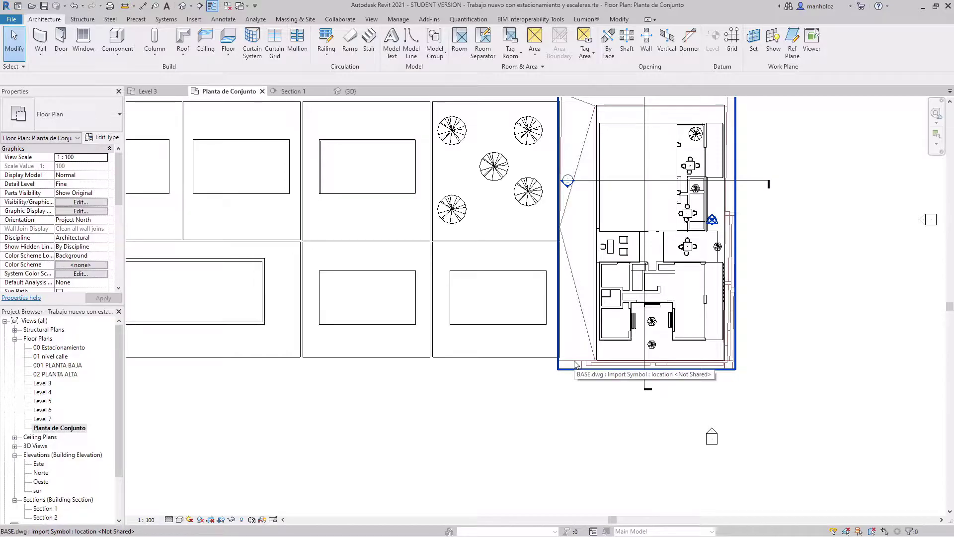
pyautogui.scroll(-1, 529, 374)
pyautogui.scroll(-1, 530, 373)
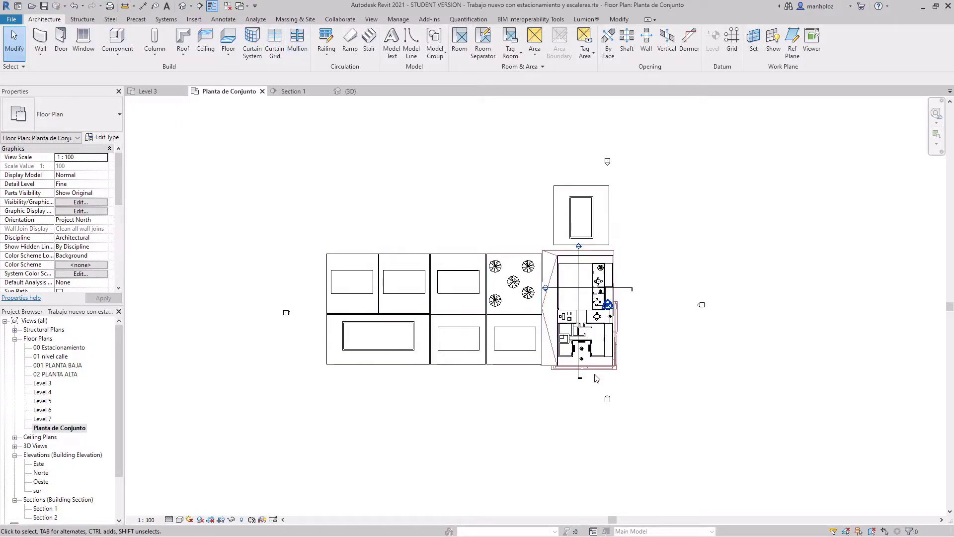
pyautogui.scroll(1, 589, 354)
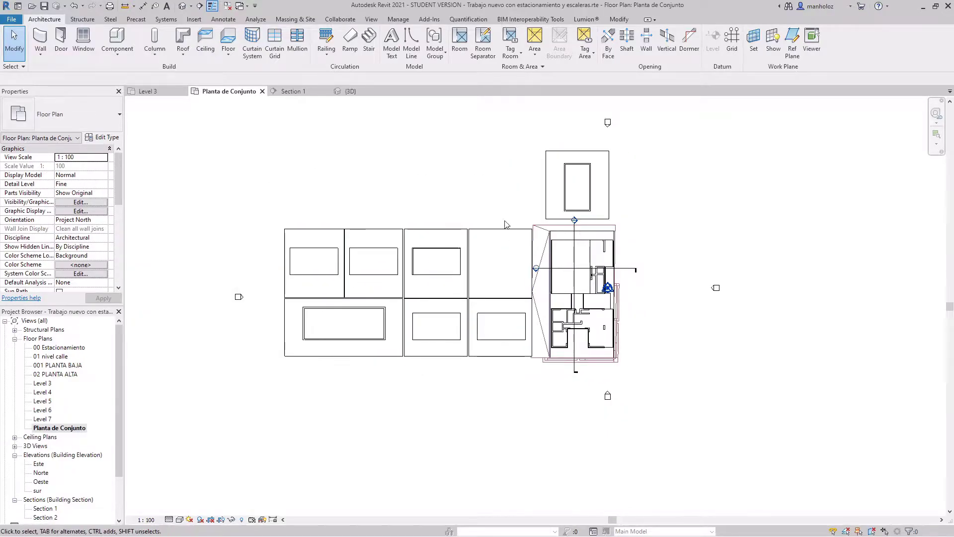
pyautogui.scroll(1, 372, 221)
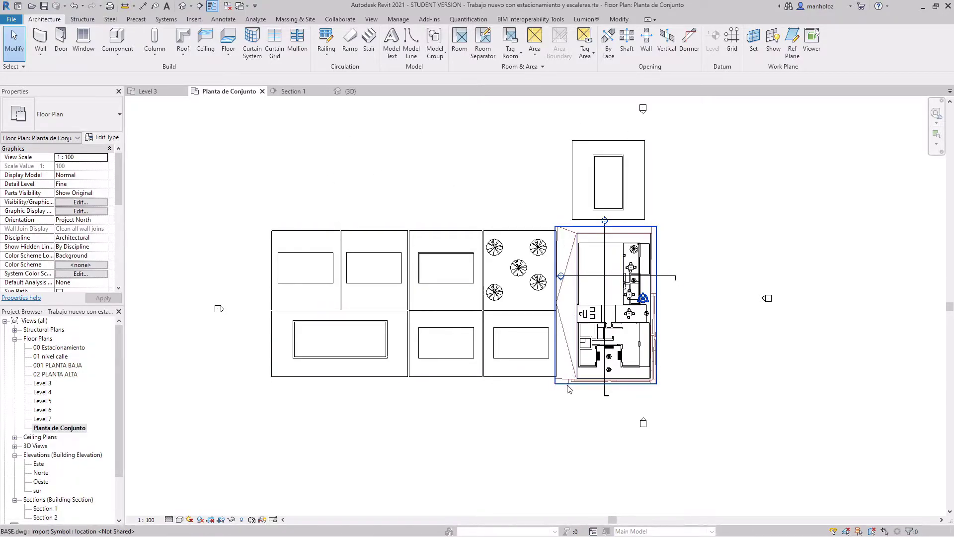
pyautogui.click(293, 91)
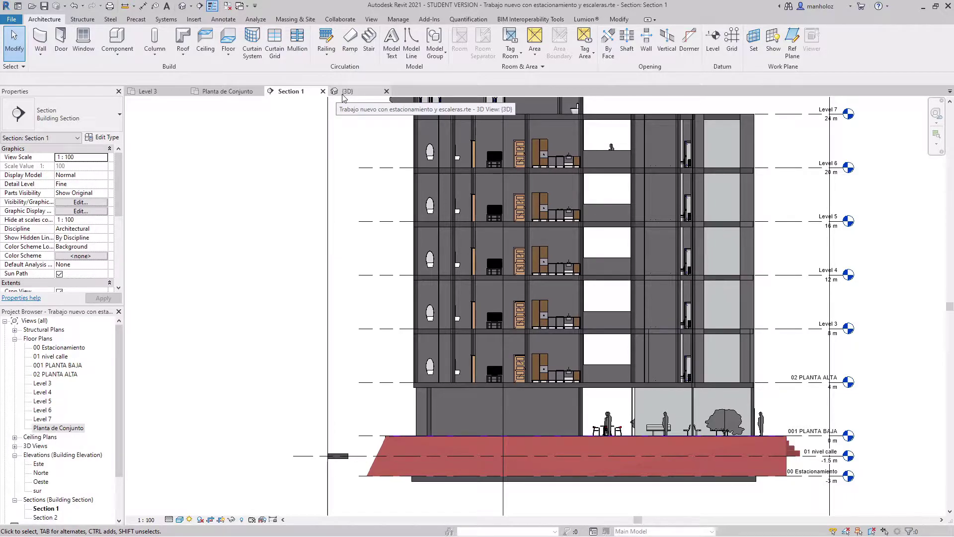
pyautogui.click(226, 91)
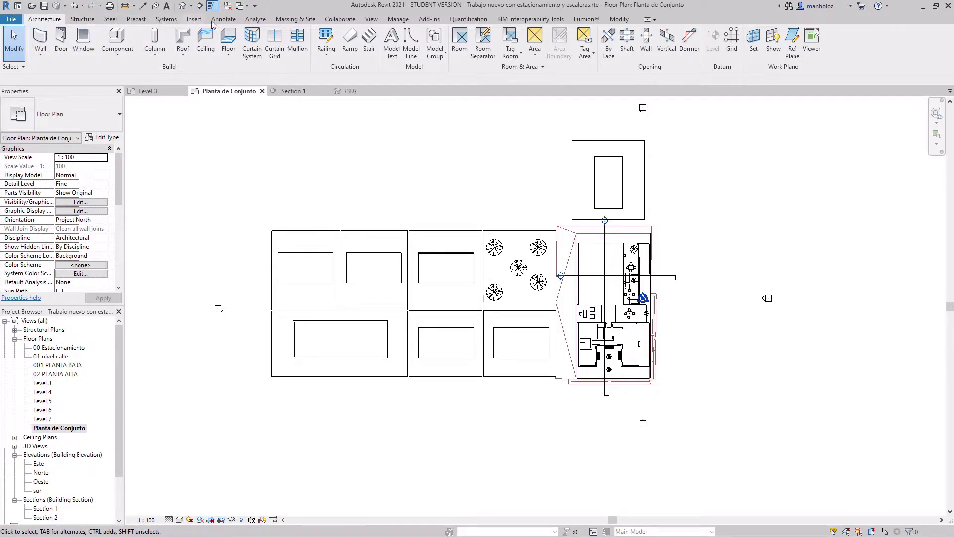
pyautogui.click(295, 19)
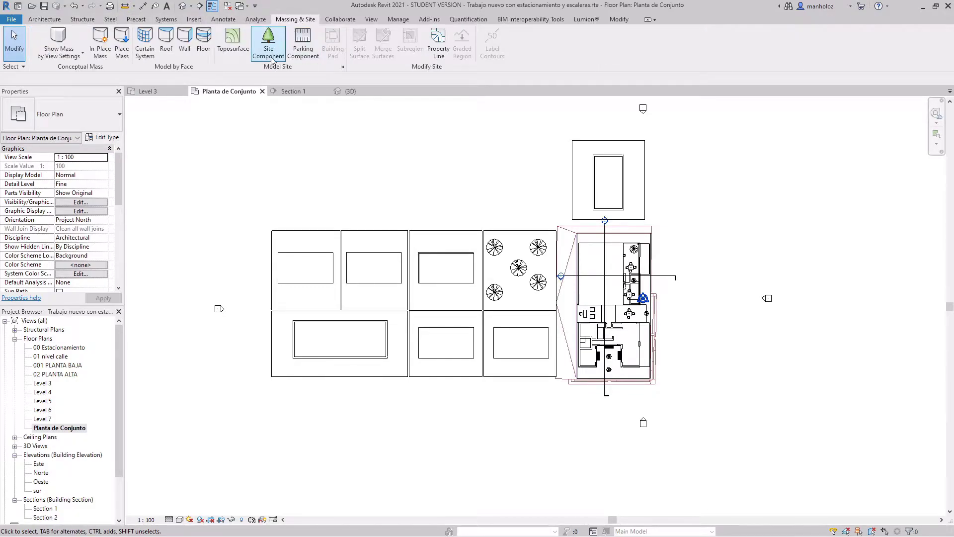
# Start a new toposurface and place 0 m points at the site's lower-right, upper-left and lower-left.
pyautogui.click(231, 44)
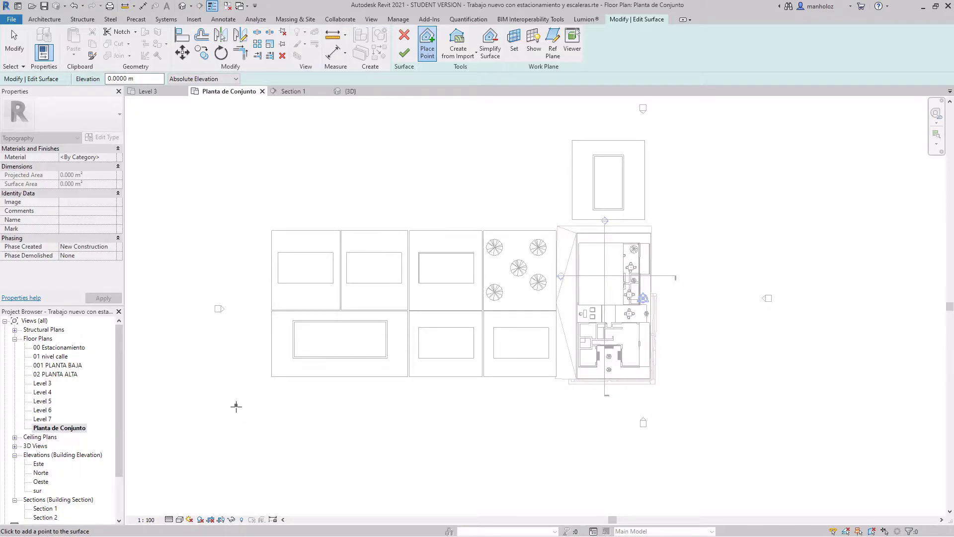
pyautogui.click(678, 401)
pyautogui.click(251, 140)
pyautogui.click(255, 246)
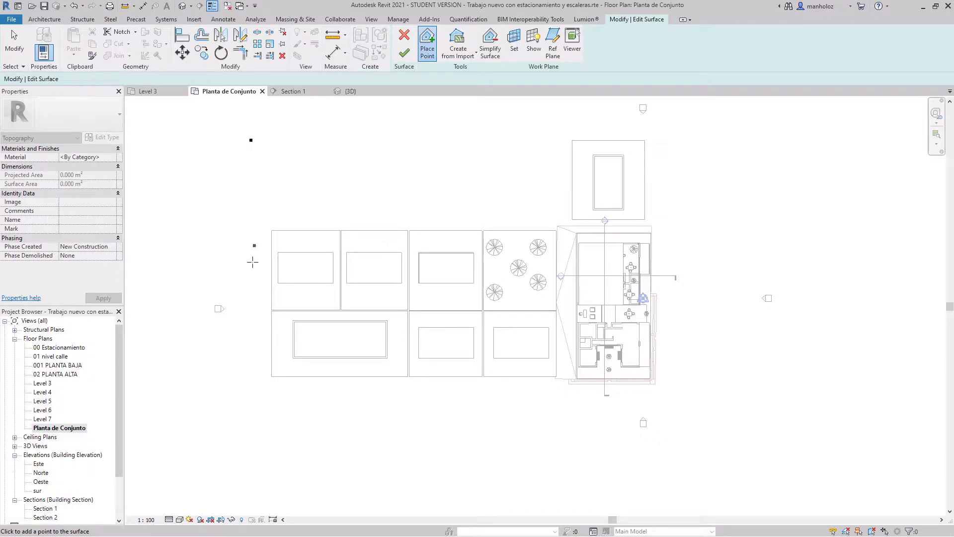
pyautogui.click(248, 398)
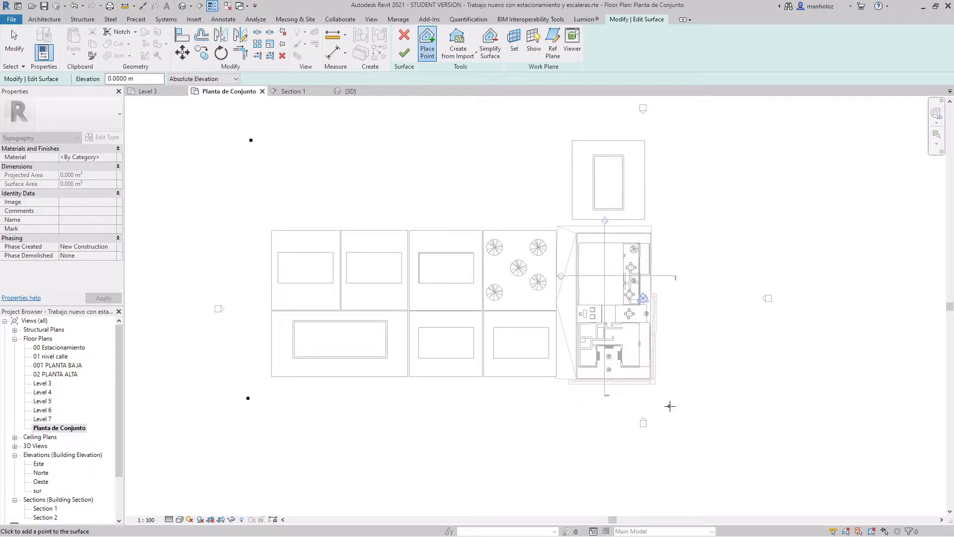
# Add 0 m points near the building's bottom, the top, and the upper-right lot.
pyautogui.click(557, 401)
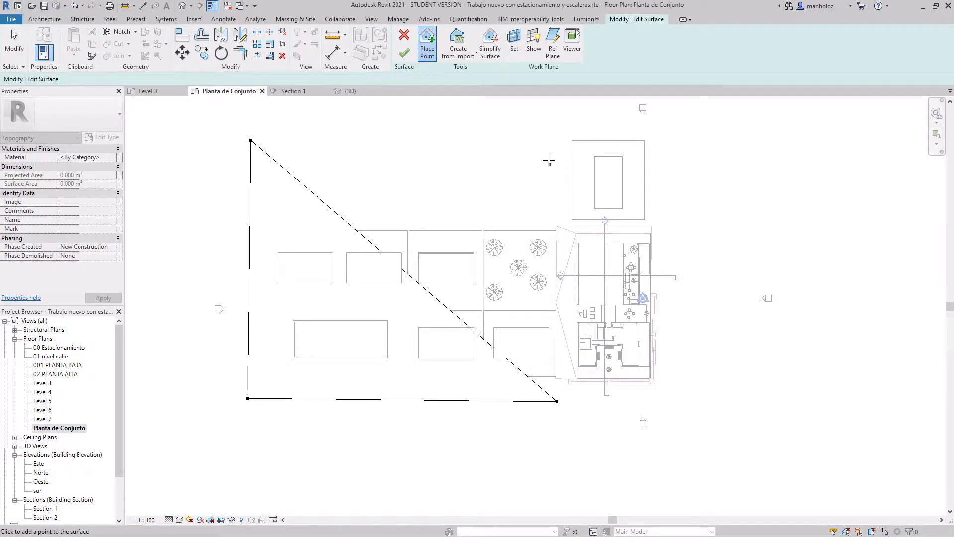
pyautogui.click(563, 115)
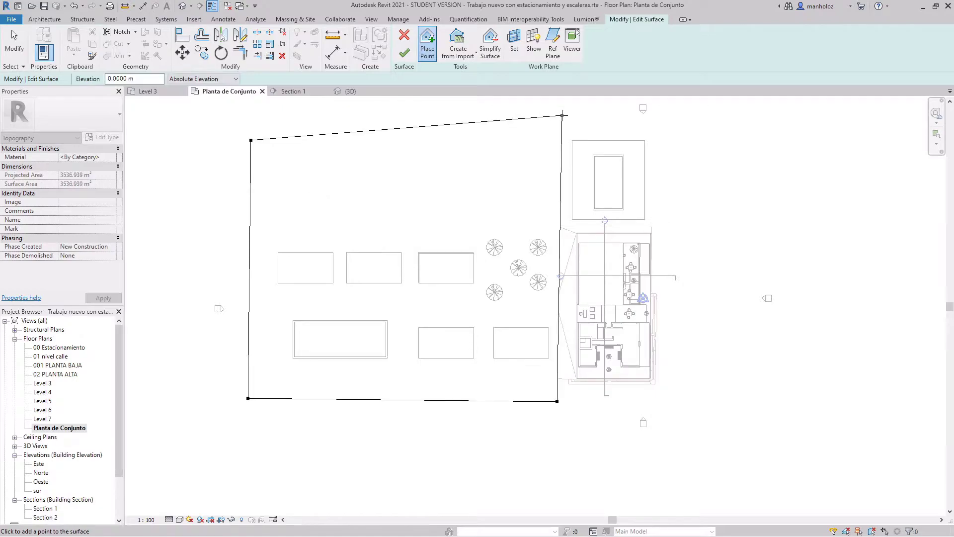
pyautogui.click(584, 214)
pyautogui.click(664, 115)
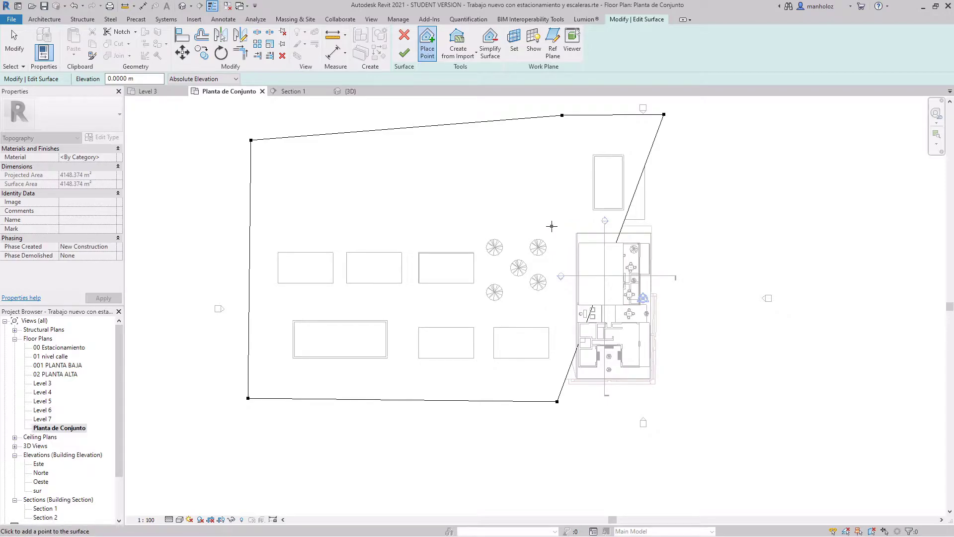
# Add two 0 m surface points beside the building.
pyautogui.click(556, 230)
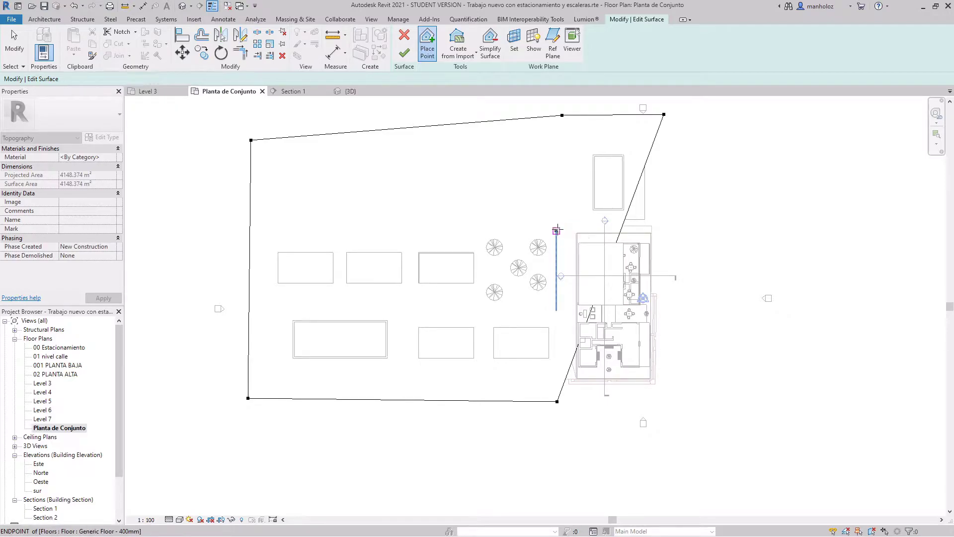
pyautogui.click(682, 281)
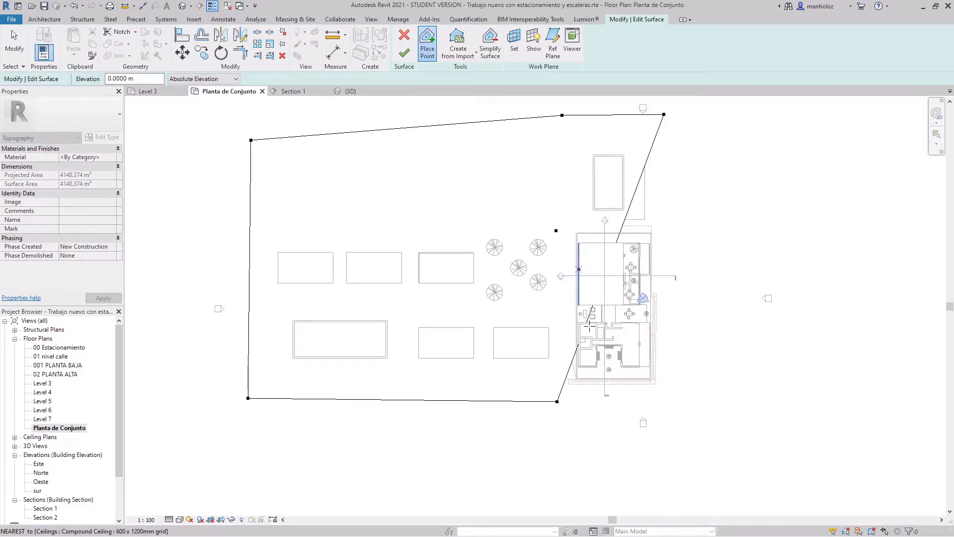
pyautogui.scroll(1, 579, 269)
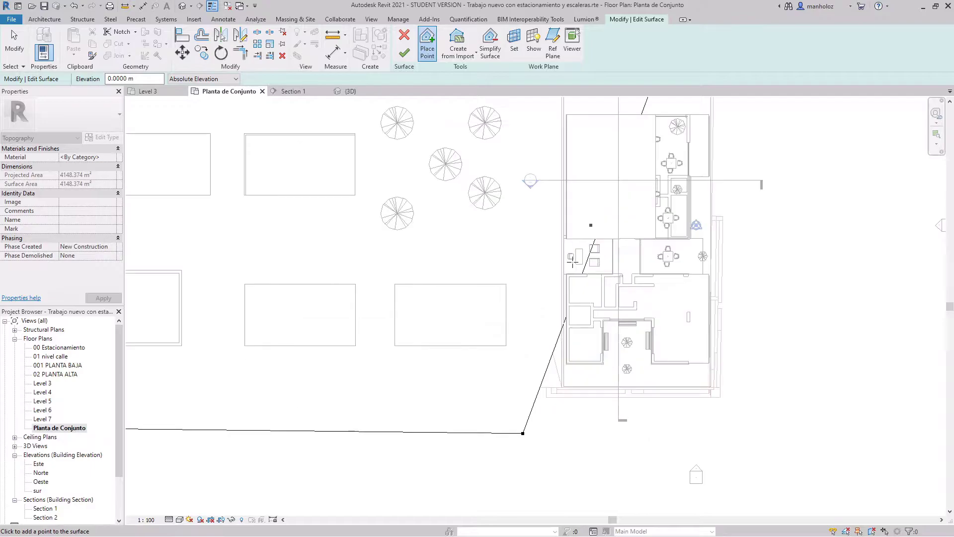
pyautogui.scroll(1, 571, 303)
pyautogui.scroll(1, 564, 333)
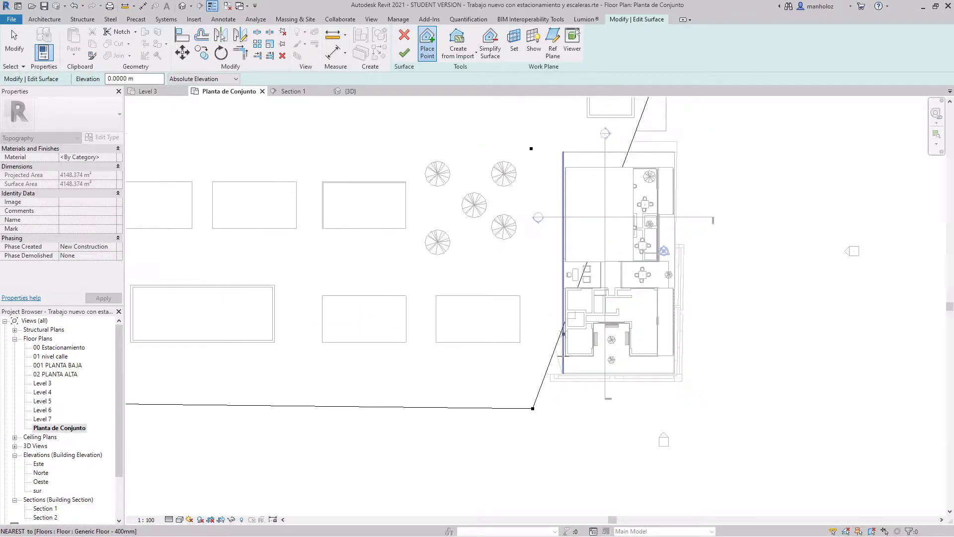
# Place 0 m points at the building's four corners and three just above its top edge.
pyautogui.click(563, 373)
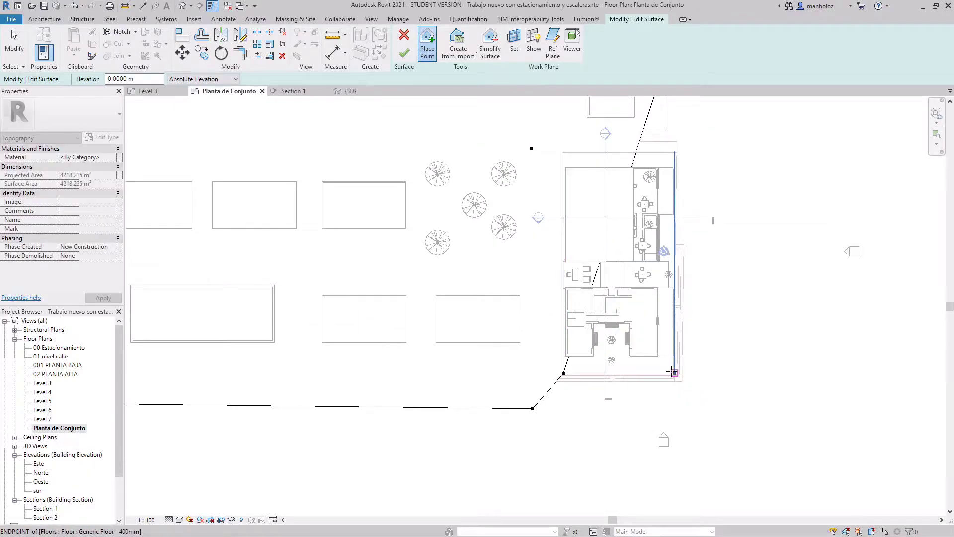
pyautogui.click(675, 373)
pyautogui.click(674, 152)
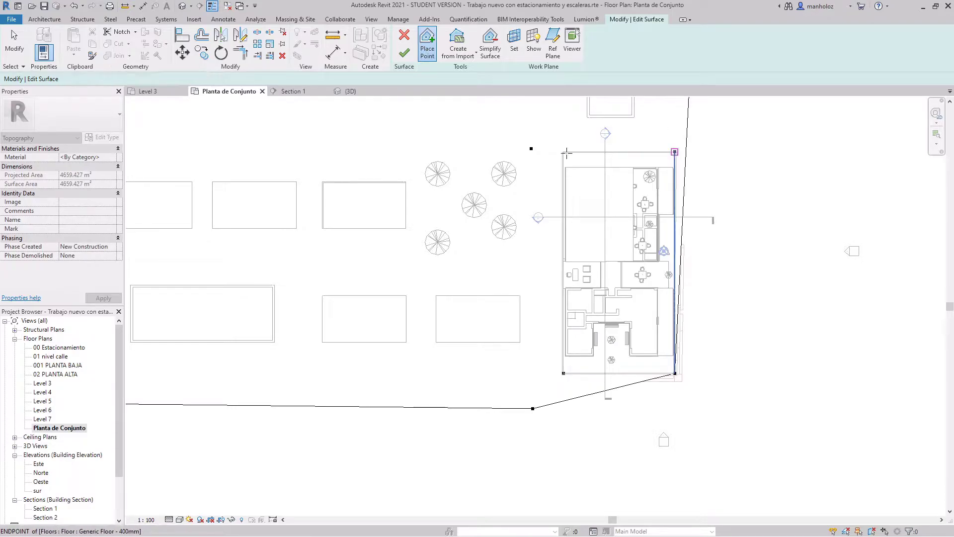
pyautogui.click(563, 152)
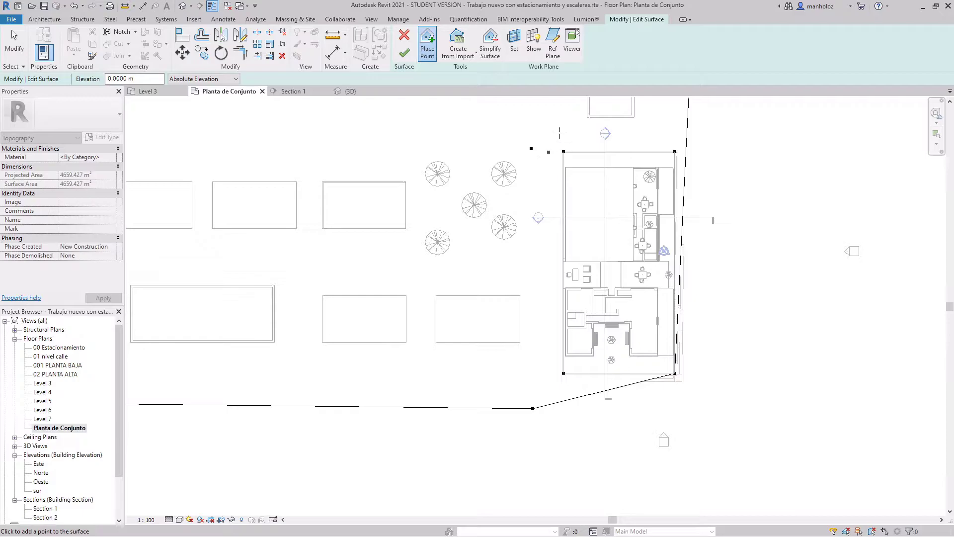
pyautogui.click(678, 121)
pyautogui.click(541, 122)
pyautogui.click(667, 158)
pyautogui.click(114, 78)
# Set elevation to -3 m and place points above, lower-left, lower-right and upper-right of the building.
pyautogui.write('-3')
pyautogui.click(549, 136)
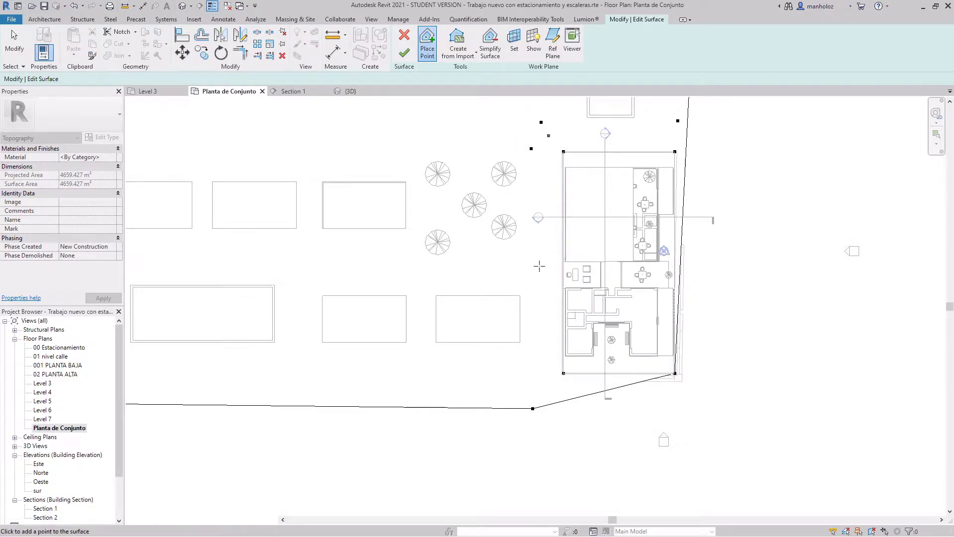
pyautogui.click(548, 397)
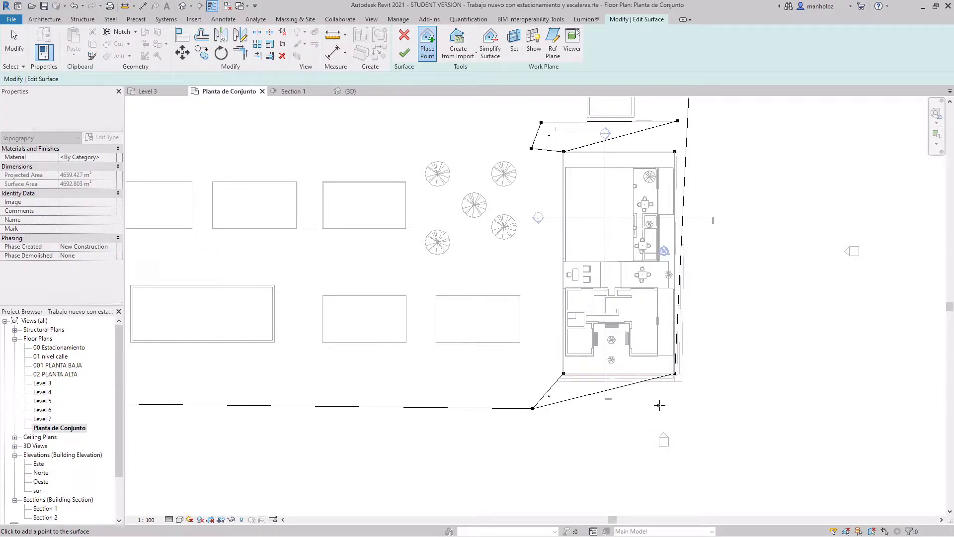
pyautogui.click(693, 401)
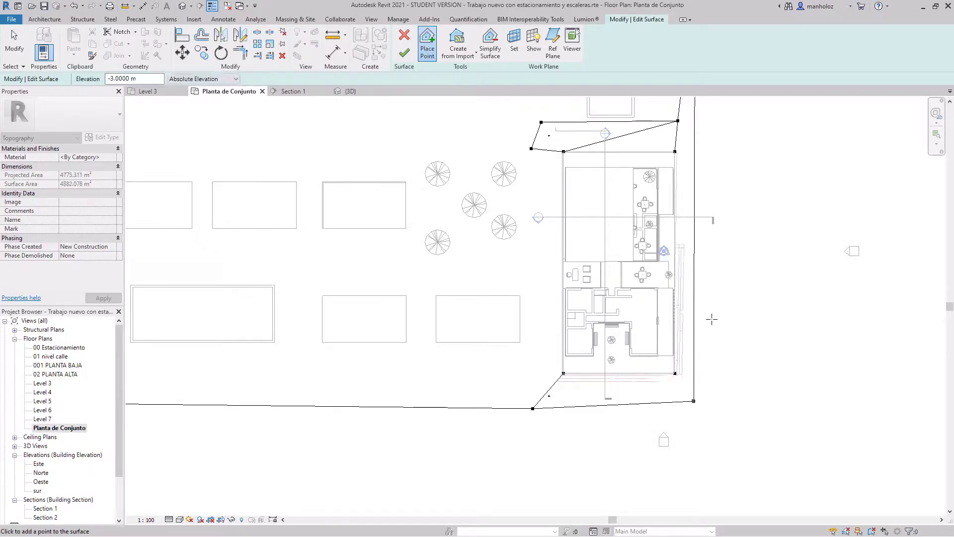
pyautogui.click(694, 134)
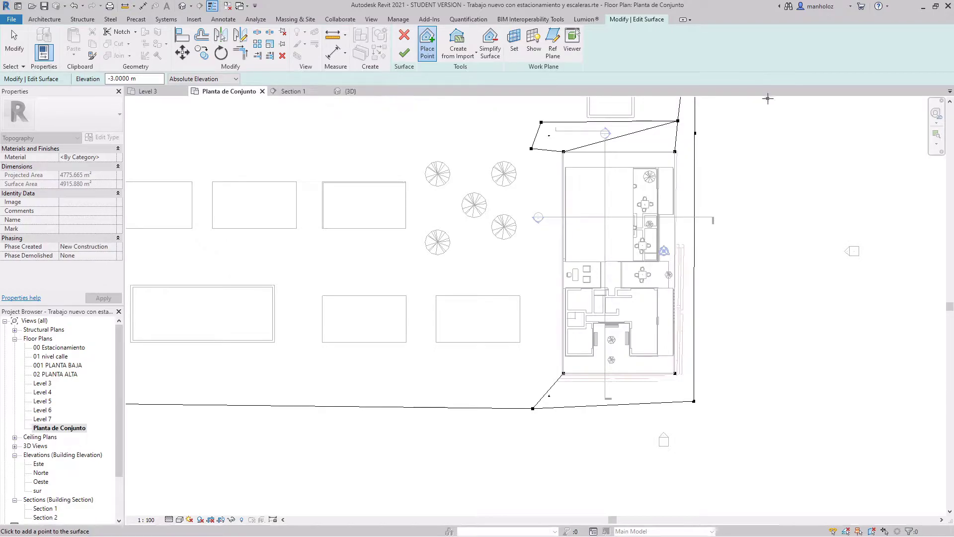
pyautogui.scroll(-2, 390, 341)
pyautogui.scroll(-1, 390, 335)
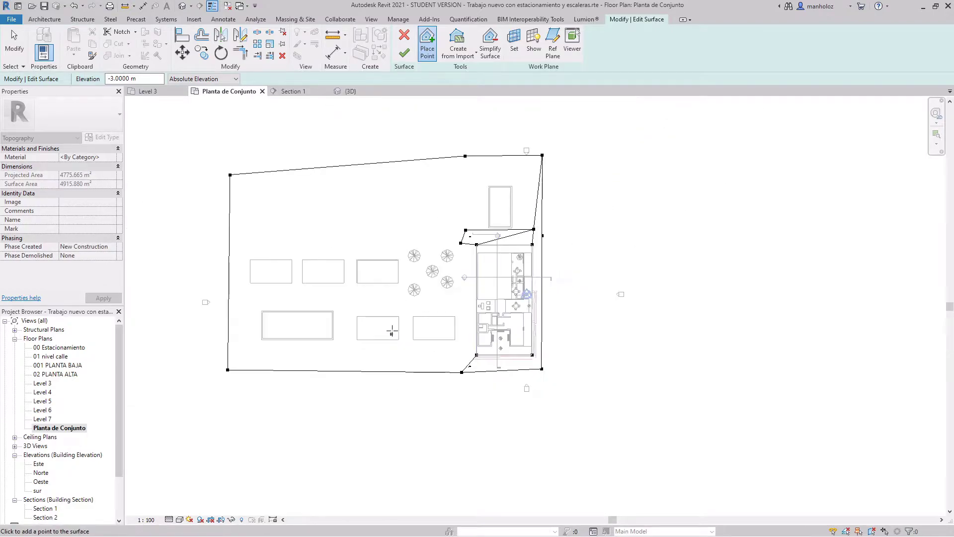
pyautogui.scroll(2, 392, 316)
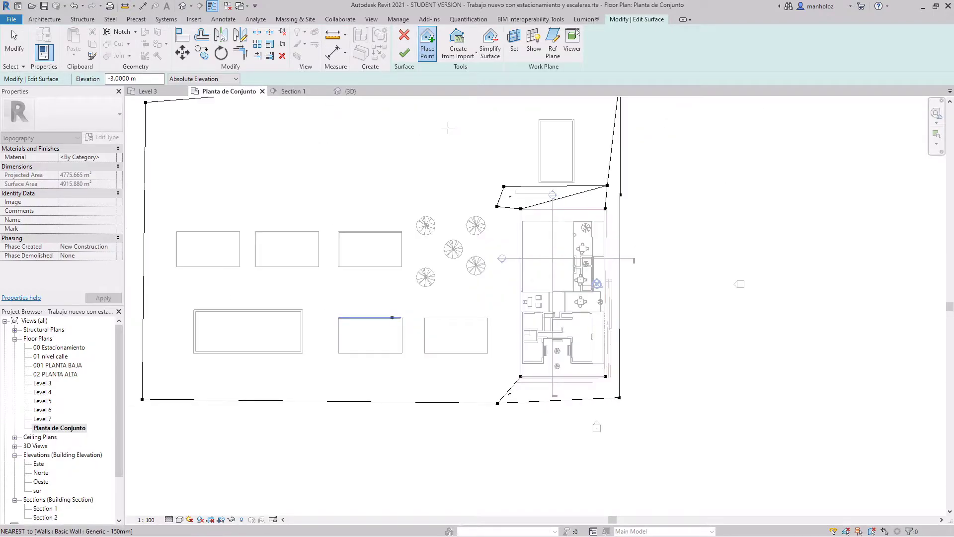
# Finish the toposurface and set the site contour interval to 0.5 m.
pyautogui.click(404, 54)
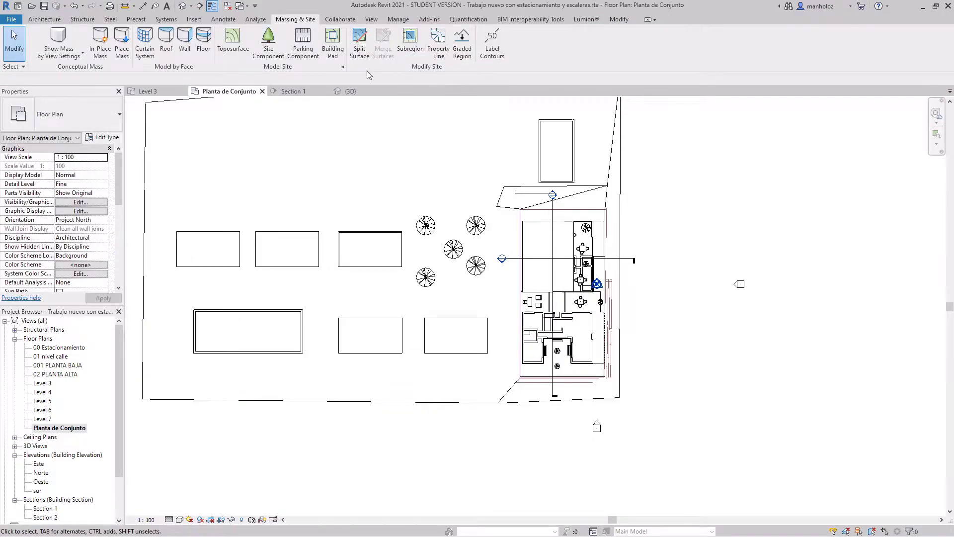
pyautogui.click(342, 67)
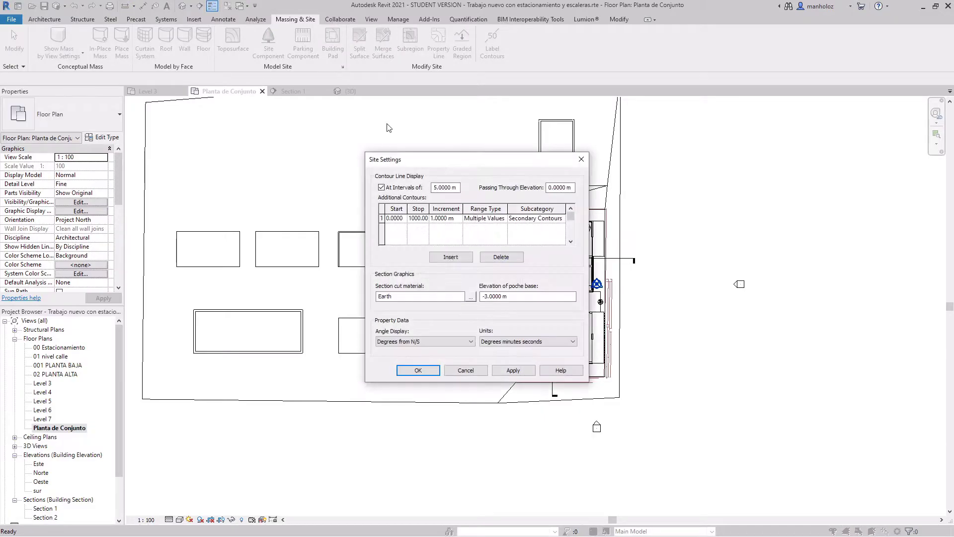
pyautogui.moveTo(460, 188); pyautogui.dragTo(395, 189)
pyautogui.write('.5')
pyautogui.press('Return')
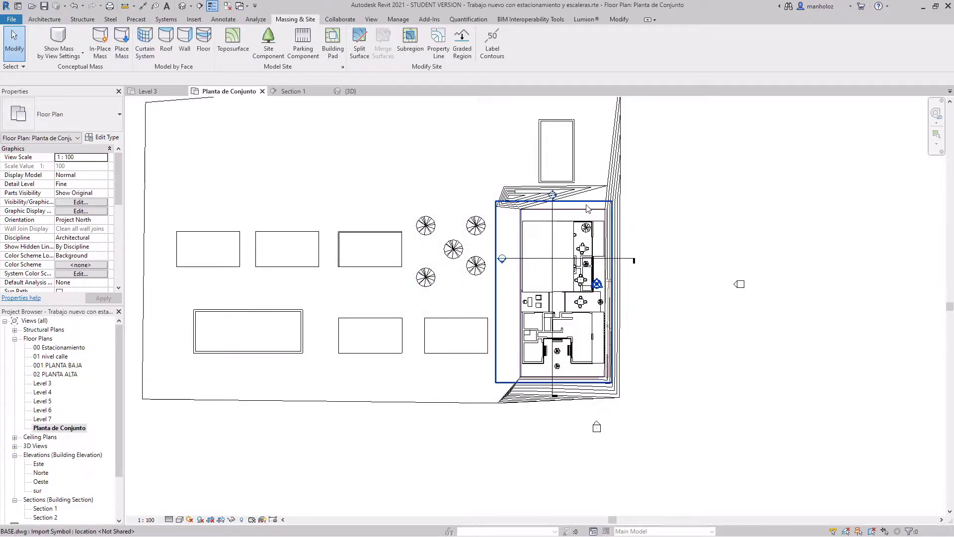
pyautogui.scroll(1, 537, 278)
pyautogui.scroll(1, 497, 261)
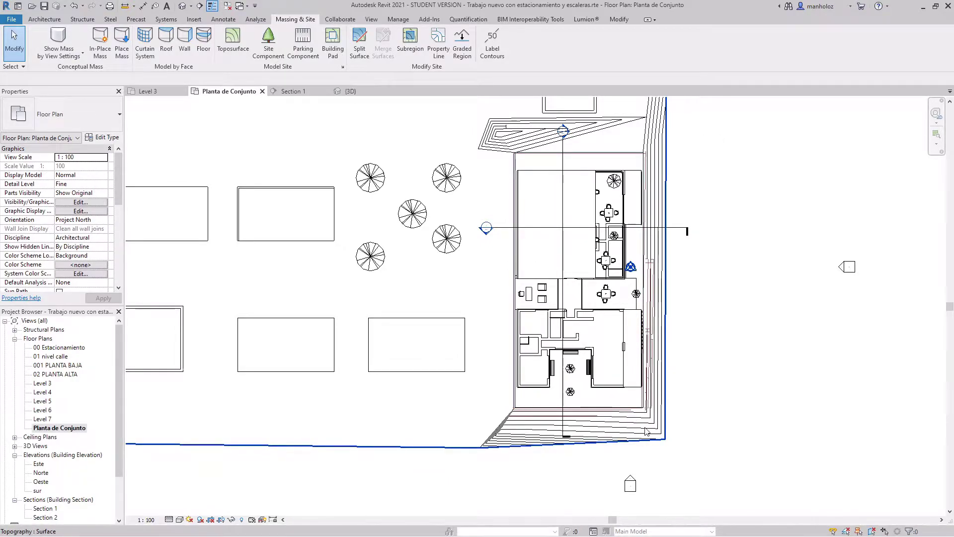
# In the 3D view, isolate the toposurface and turn off the section box.
pyautogui.click(351, 91)
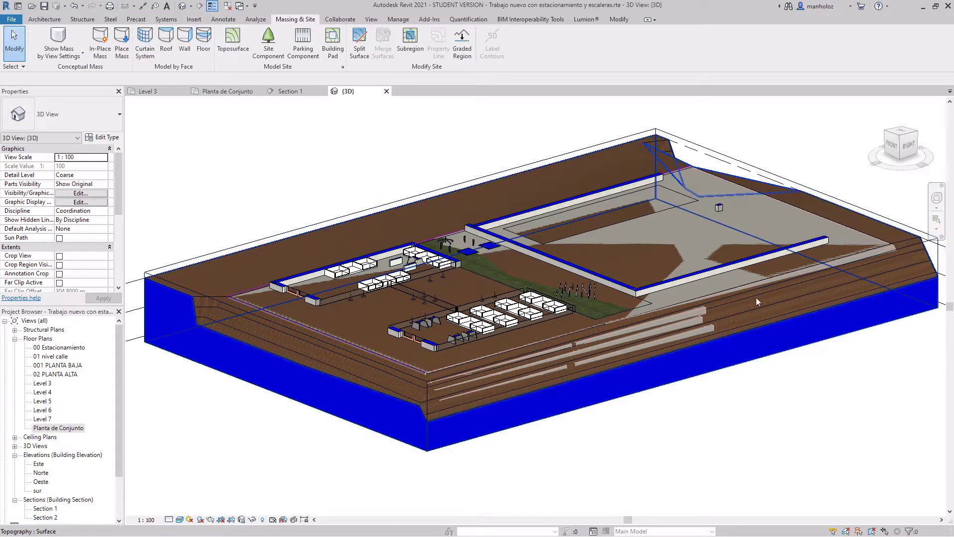
pyautogui.scroll(-3, 557, 357)
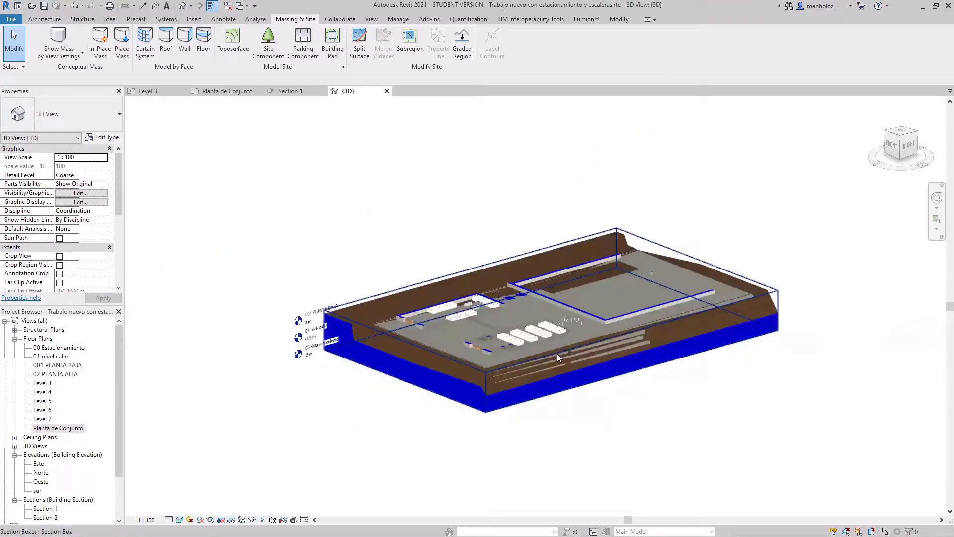
pyautogui.click(774, 308)
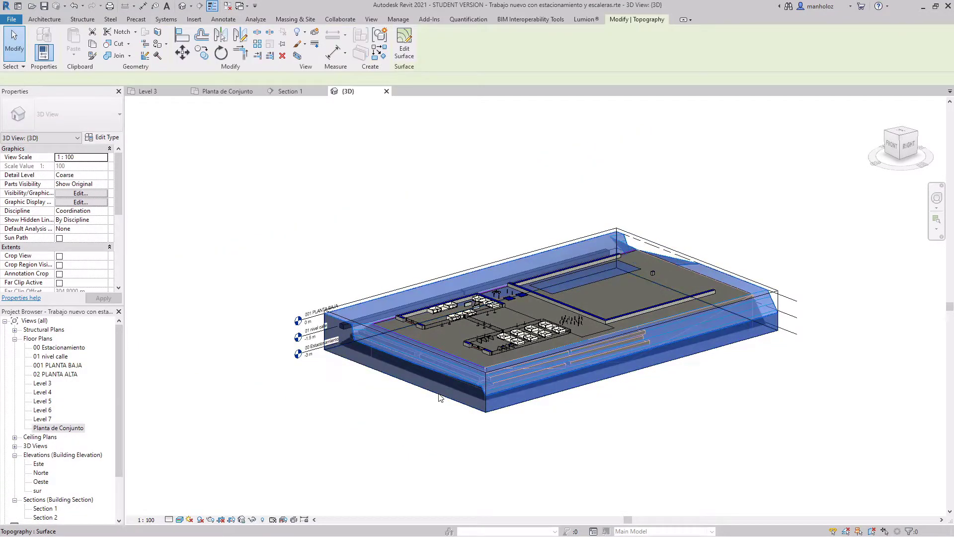
pyautogui.click(253, 520)
pyautogui.click(293, 484)
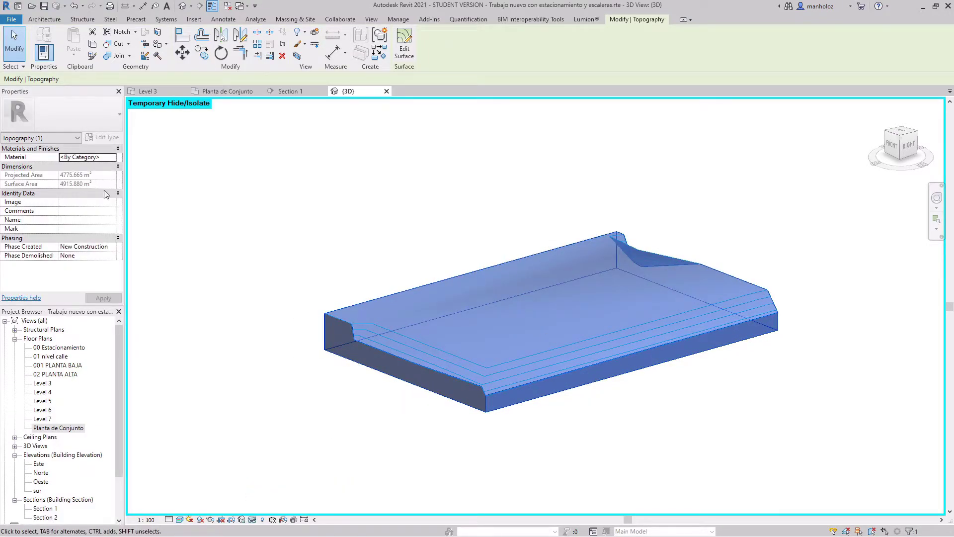
pyautogui.click(219, 220)
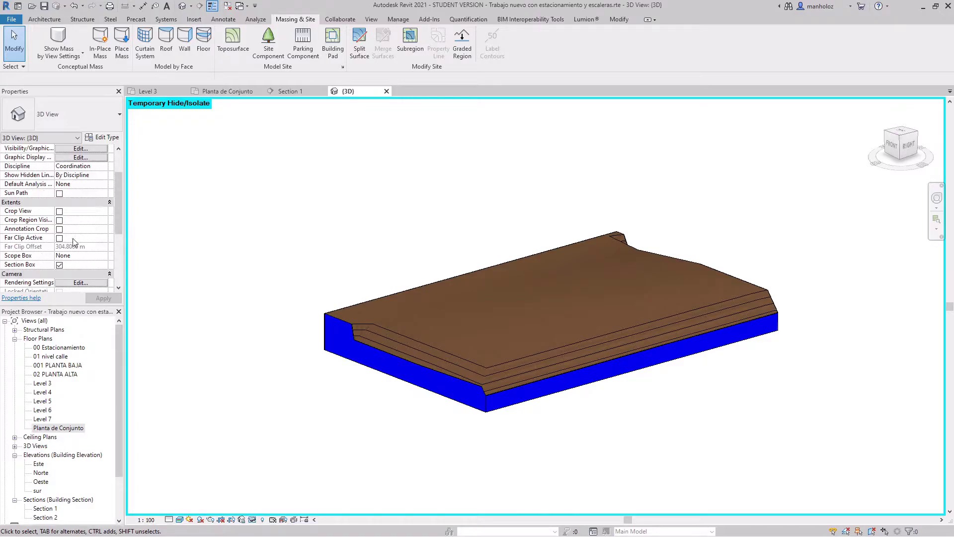
pyautogui.click(59, 265)
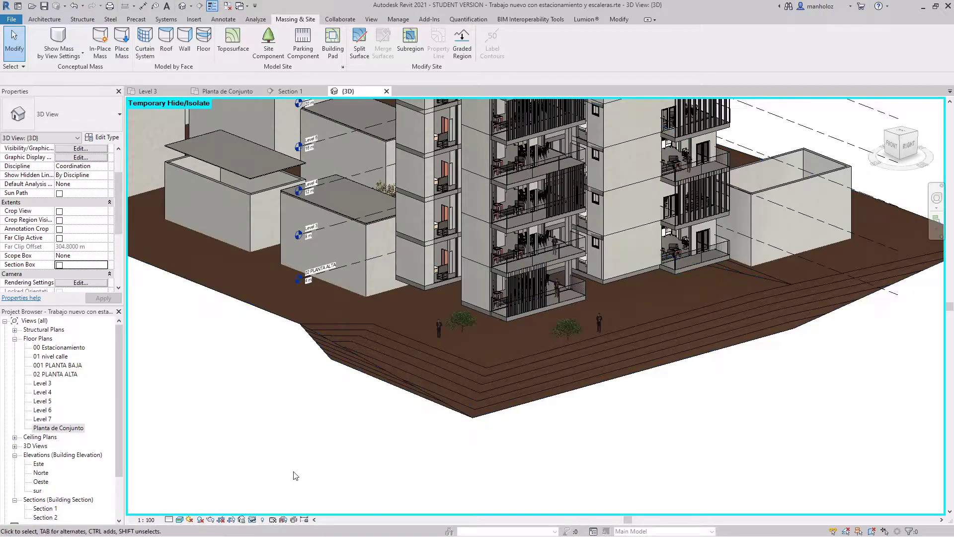
# Re-isolate the toposurface, orbit to inspect the excavation, and return to Planta de Conjunto.
pyautogui.click(371, 353)
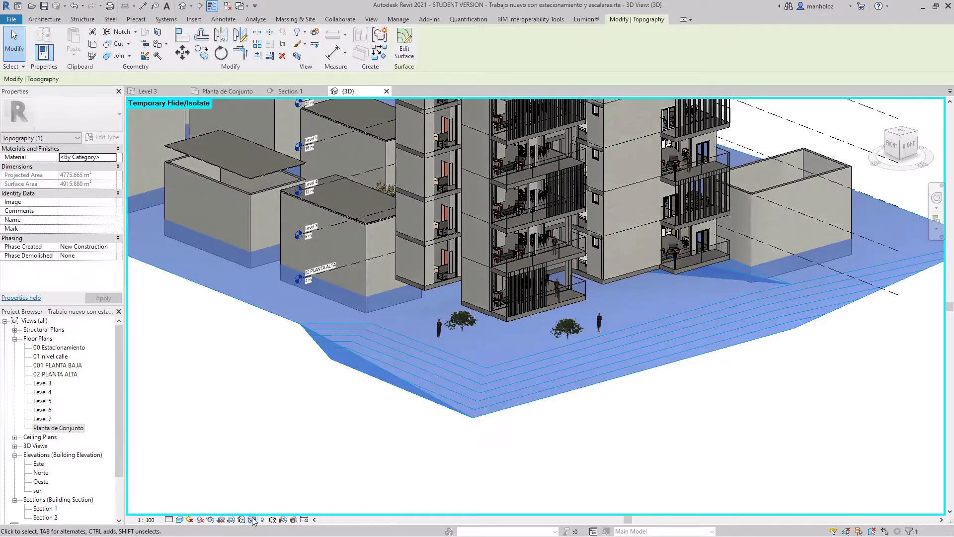
pyautogui.click(252, 520)
pyautogui.click(284, 484)
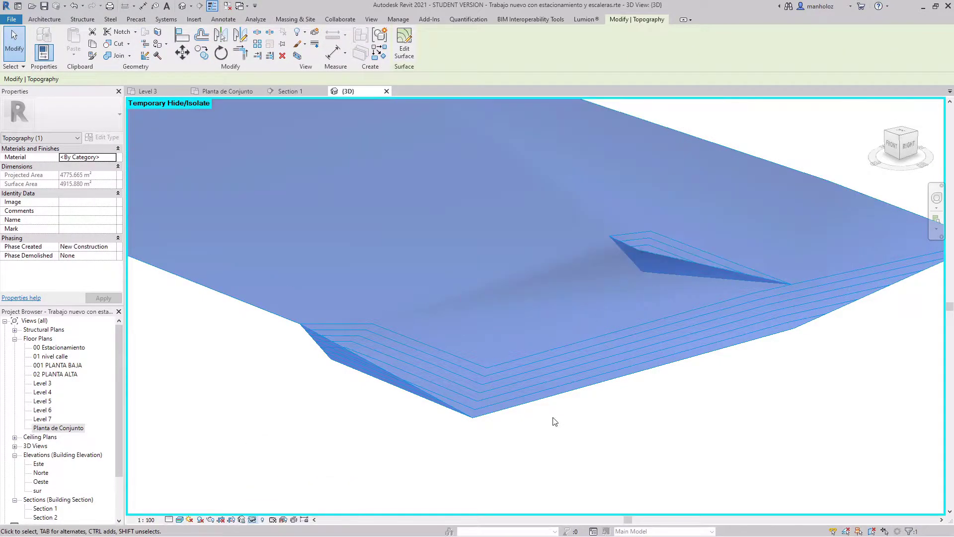
pyautogui.click(736, 401)
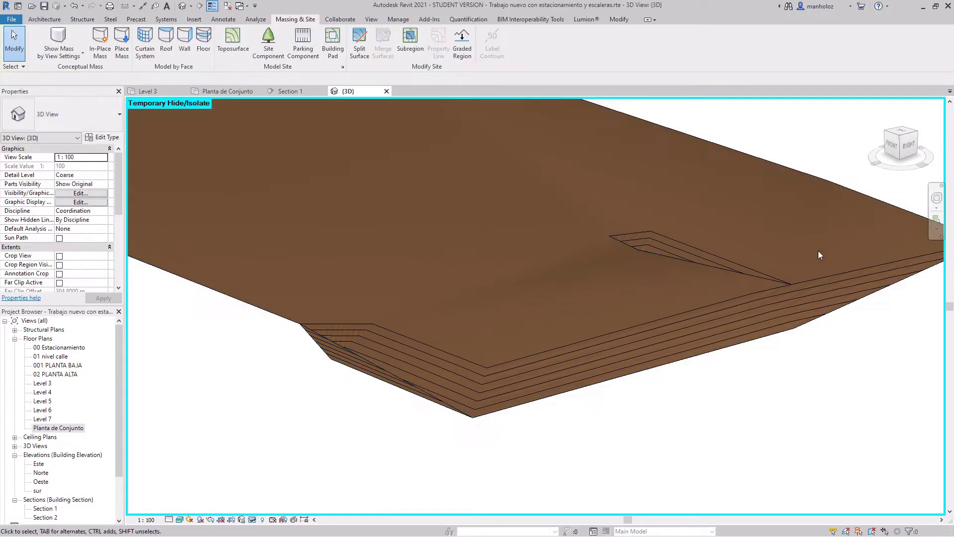
pyautogui.moveTo(884, 152); pyautogui.dragTo(883, 172)
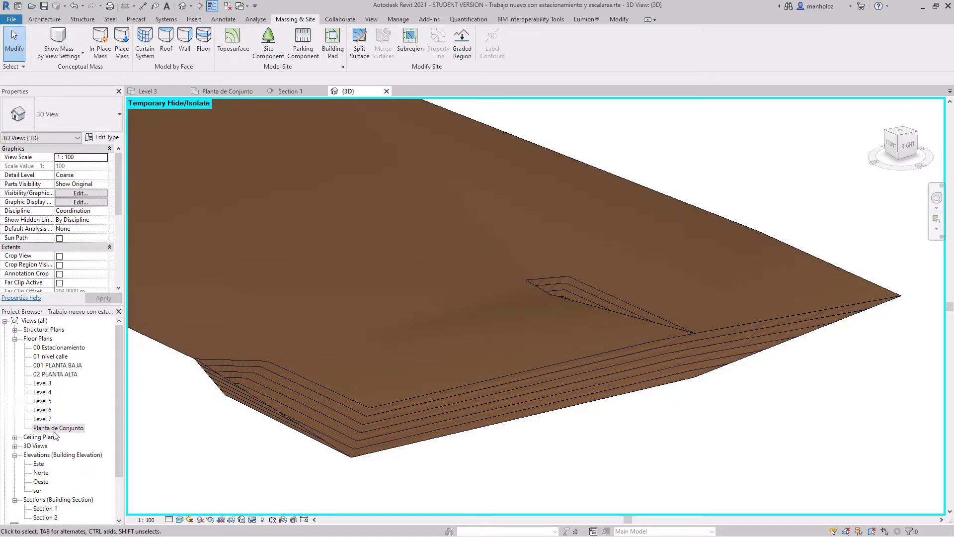
pyautogui.doubleClick(68, 428)
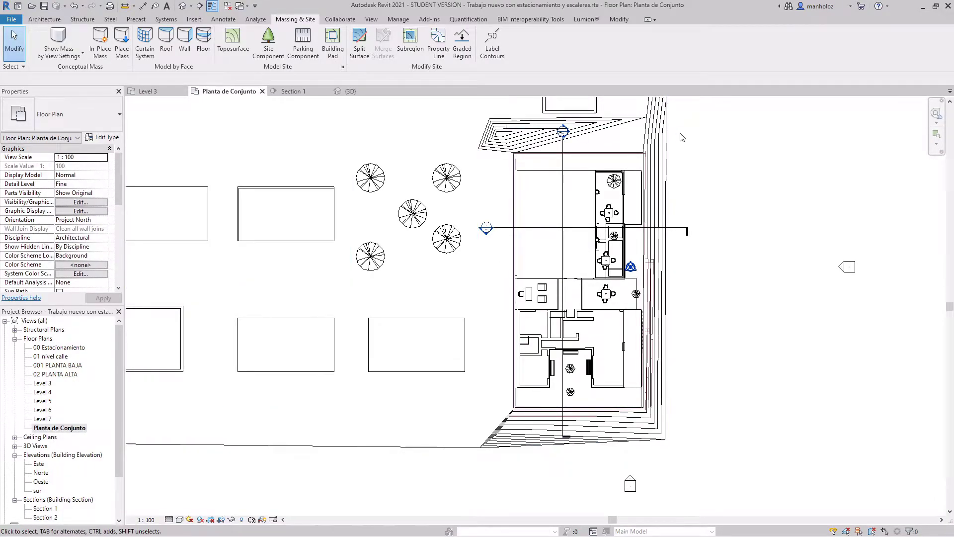
# Edit the toposurface and set the excavation's lower-left boundary point to 0 m.
pyautogui.click(660, 137)
pyautogui.doubleClick(660, 138)
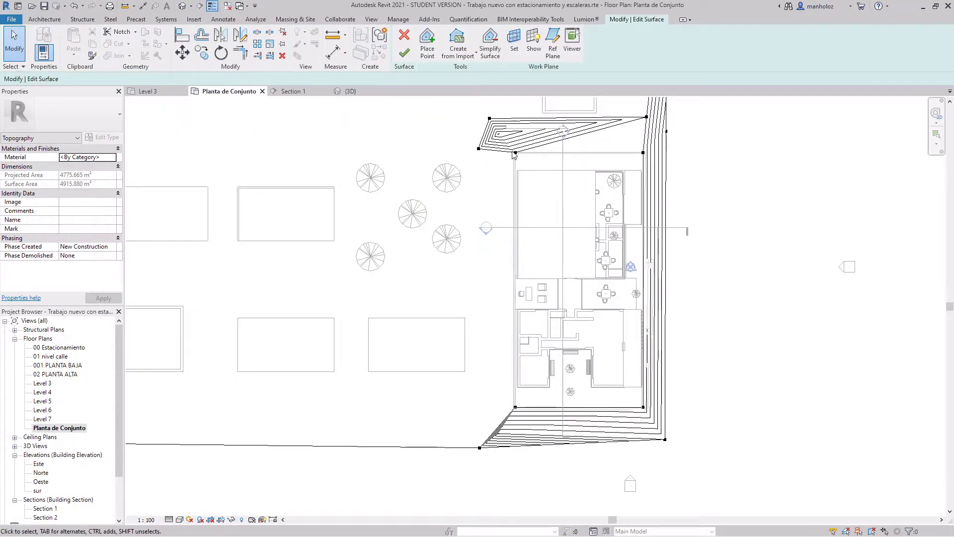
pyautogui.click(516, 153)
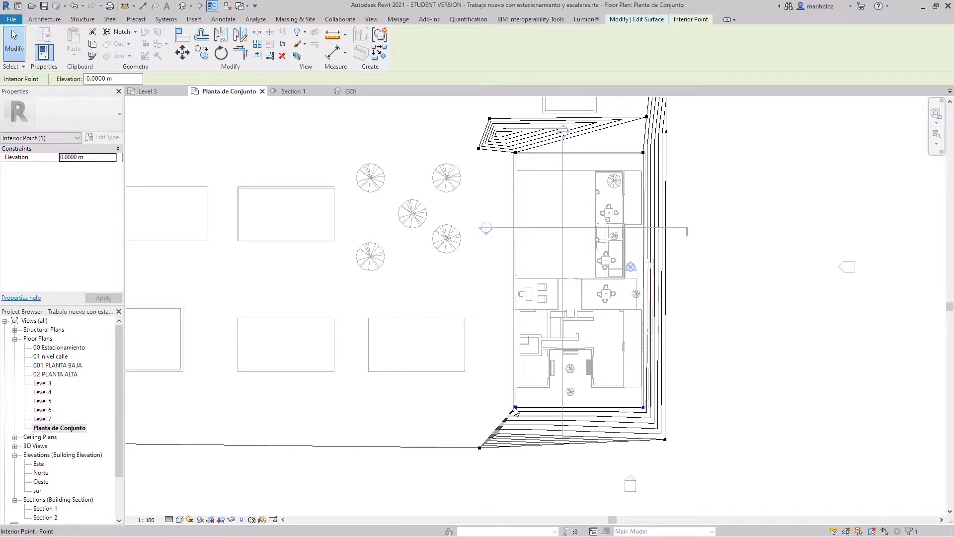
pyautogui.click(480, 447)
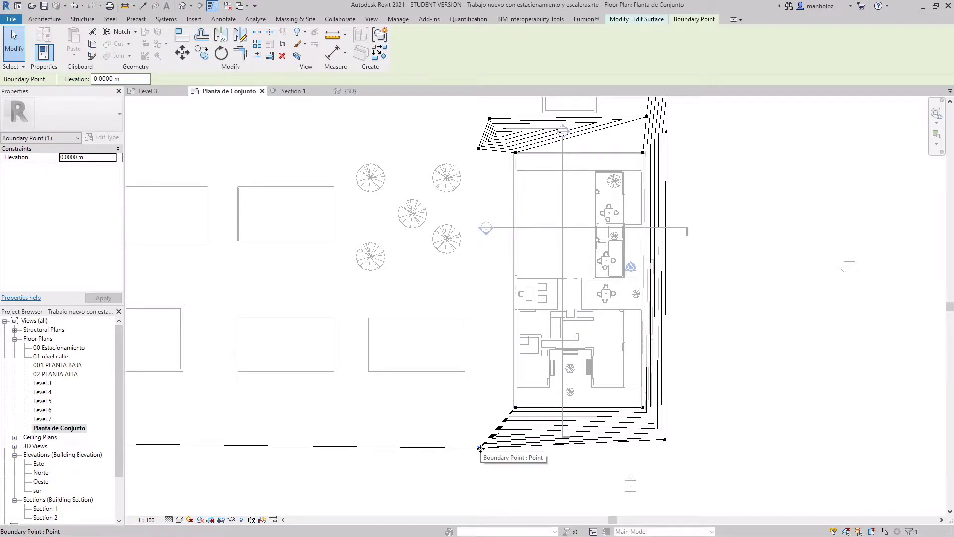
pyautogui.click(447, 435)
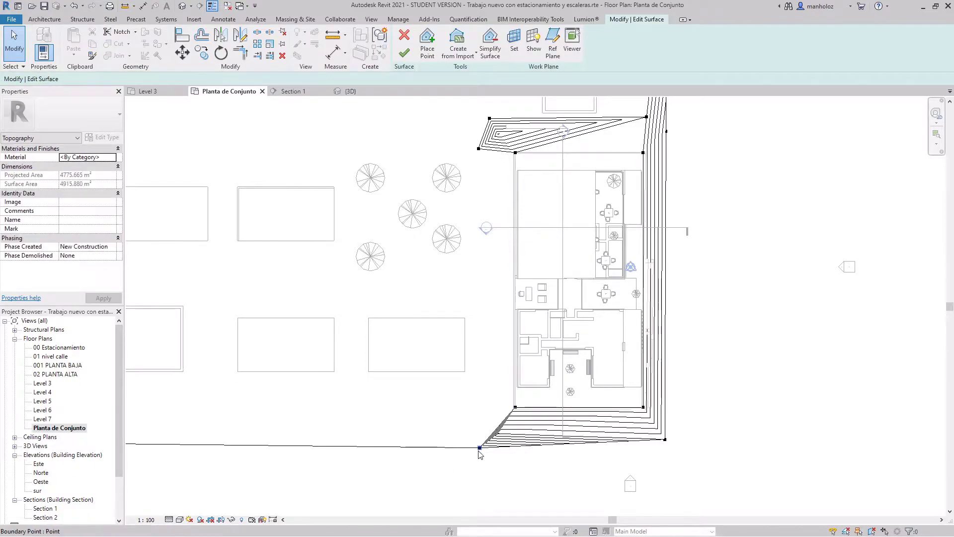
pyautogui.click(479, 448)
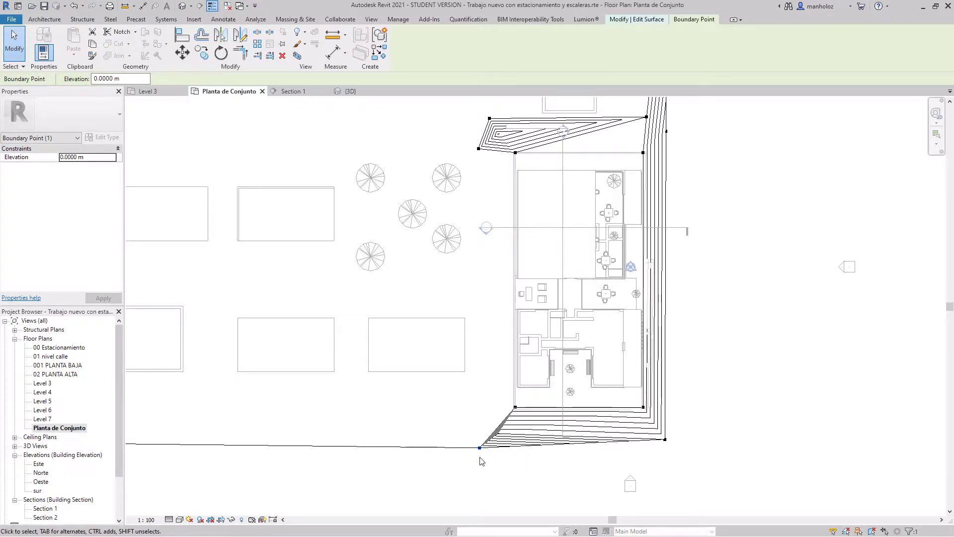
pyautogui.click(482, 461)
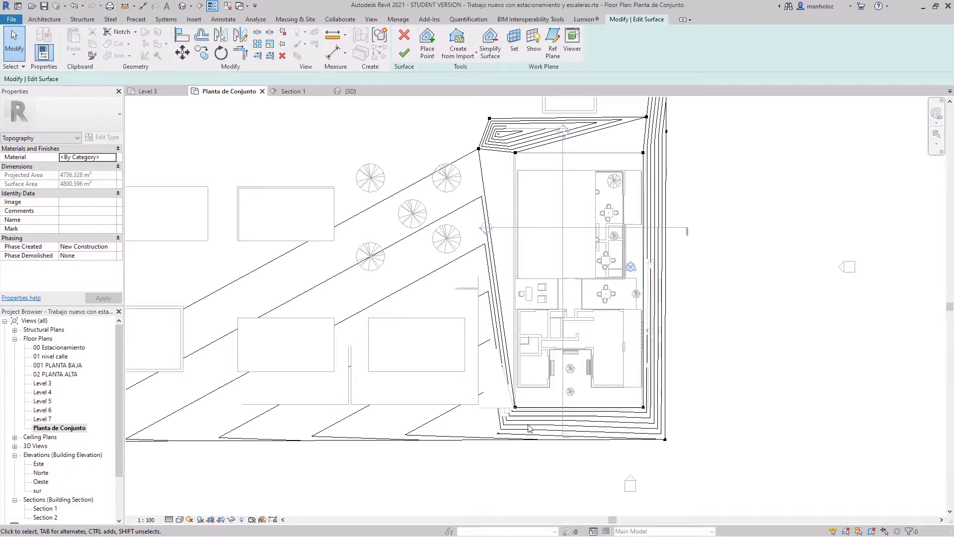
# Move the pit-edge point onto the bottom boundary and lower the upper-left corner point to -3 m.
pyautogui.click(498, 432)
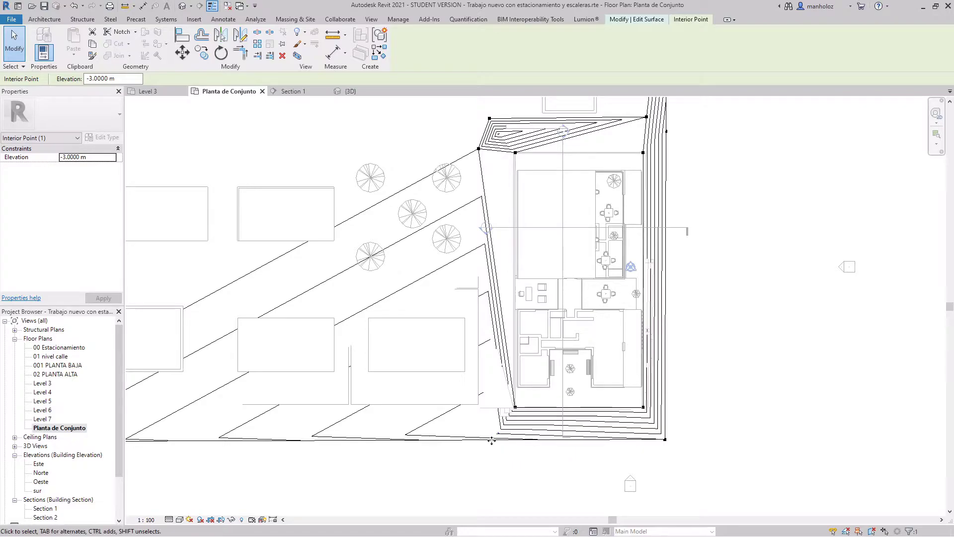
pyautogui.moveTo(498, 432); pyautogui.dragTo(482, 443)
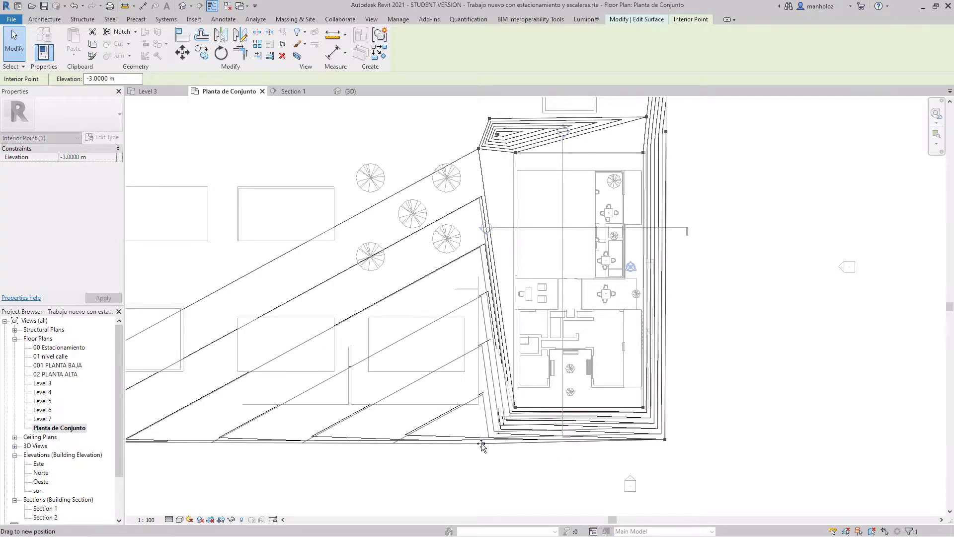
pyautogui.click(478, 148)
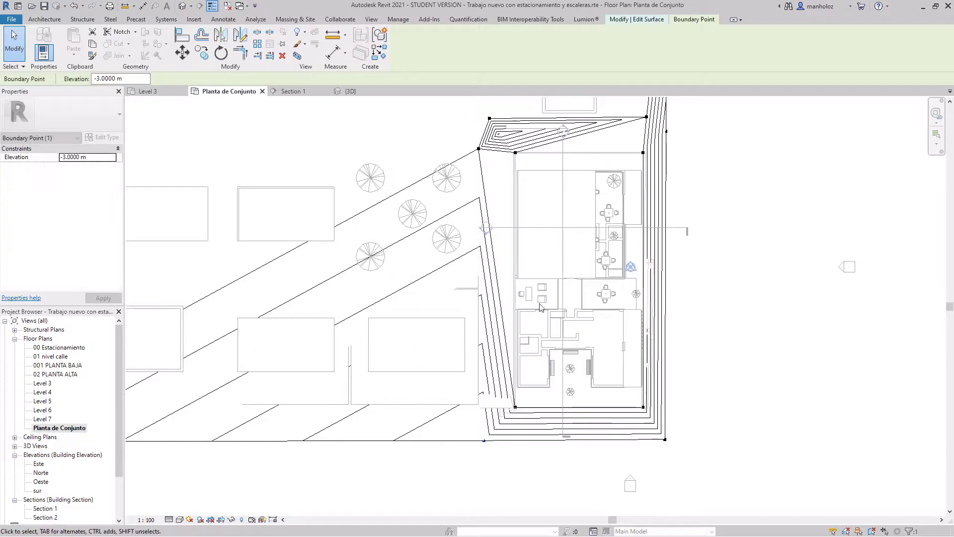
pyautogui.click(479, 154)
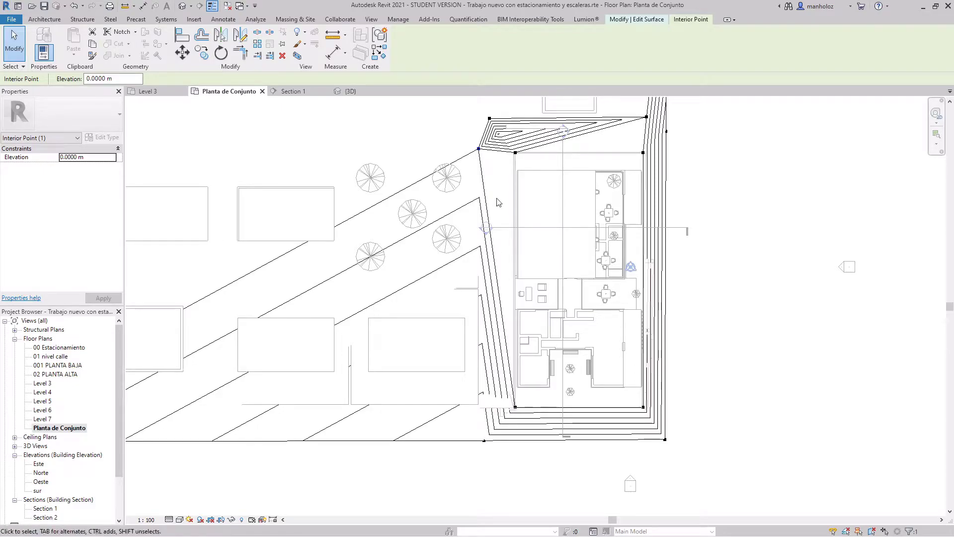
pyautogui.moveTo(129, 81); pyautogui.dragTo(98, 83)
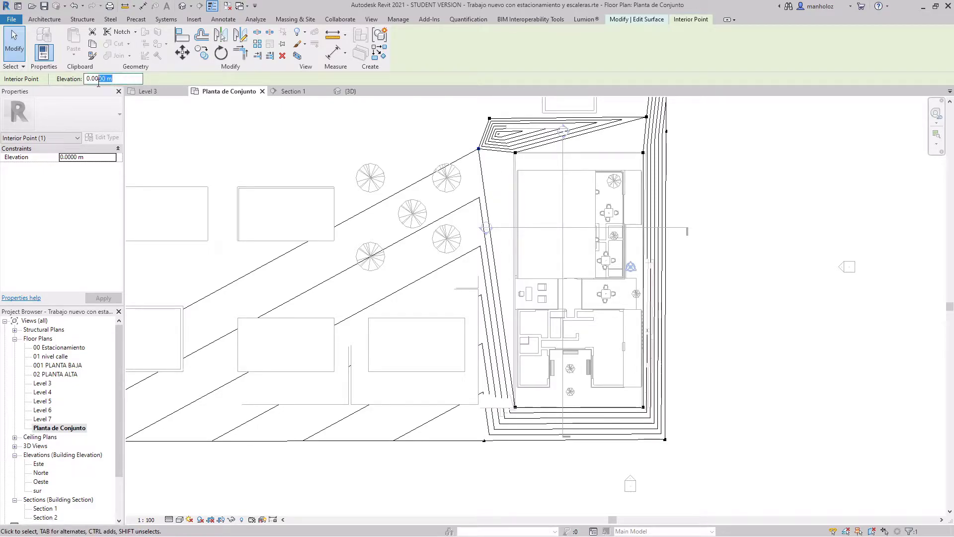
pyautogui.write('-3')
pyautogui.press('Return')
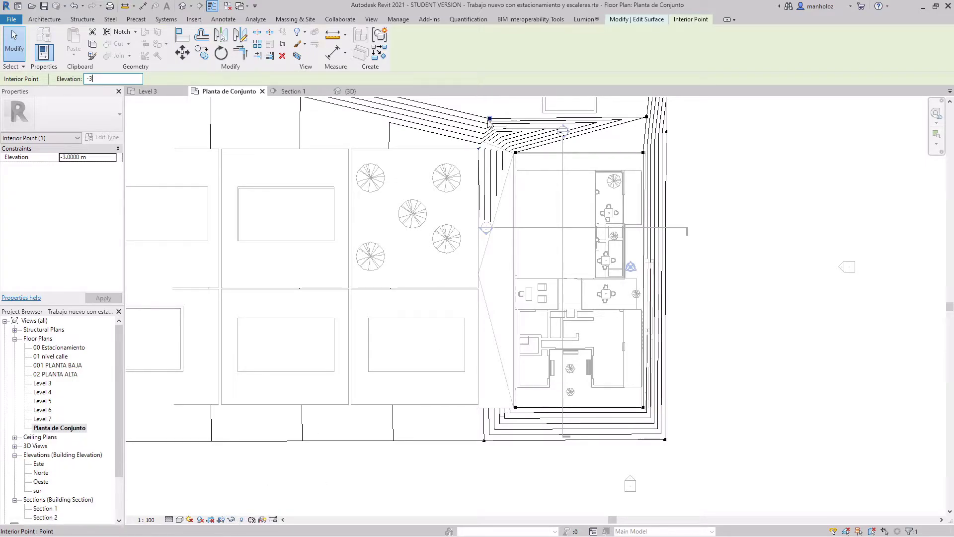
# Lower the next upper-left point to -3 m and drag it up toward the top edge.
pyautogui.click(479, 148)
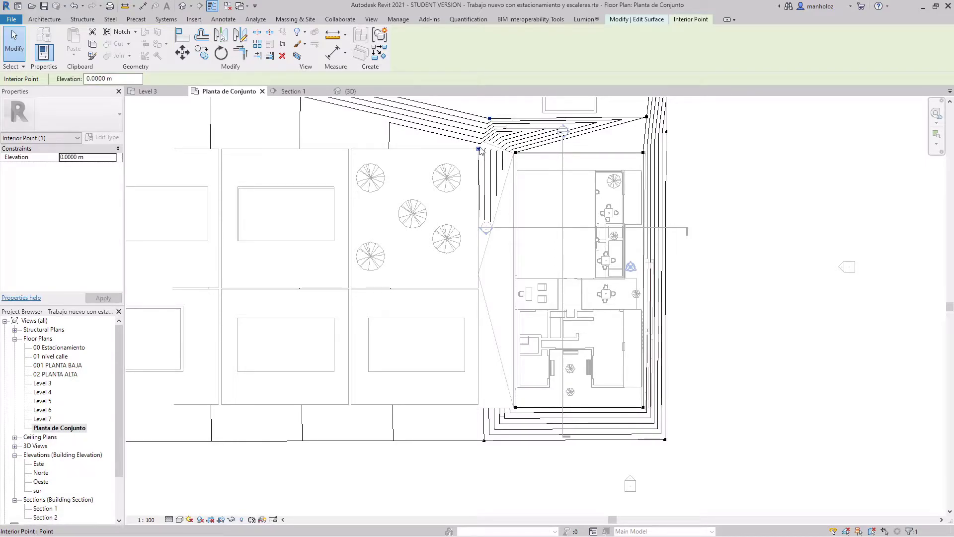
pyautogui.write('-3')
pyautogui.press('Return')
pyautogui.moveTo(481, 140); pyautogui.dragTo(481, 110)
pyautogui.scroll(2, 482, 110)
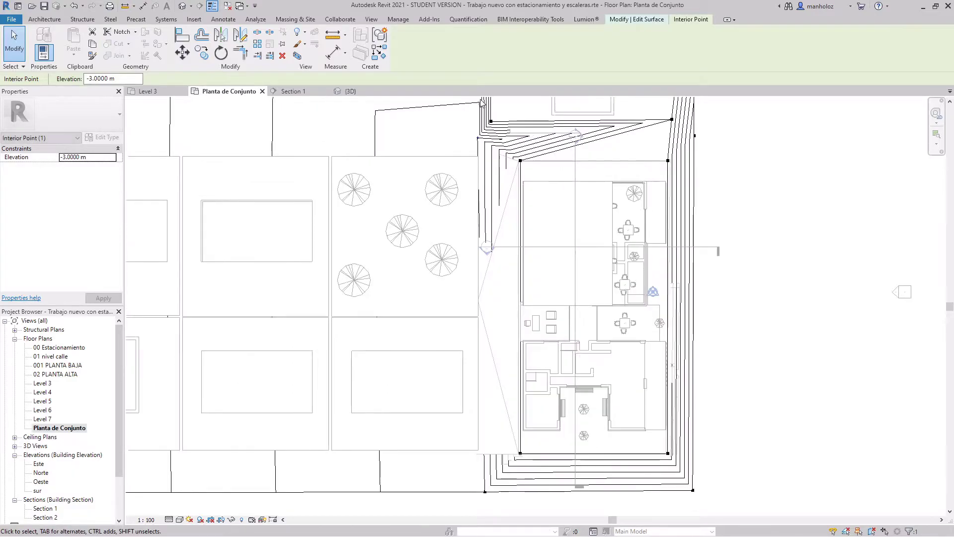
pyautogui.scroll(2, 481, 110)
pyautogui.scroll(2, 482, 115)
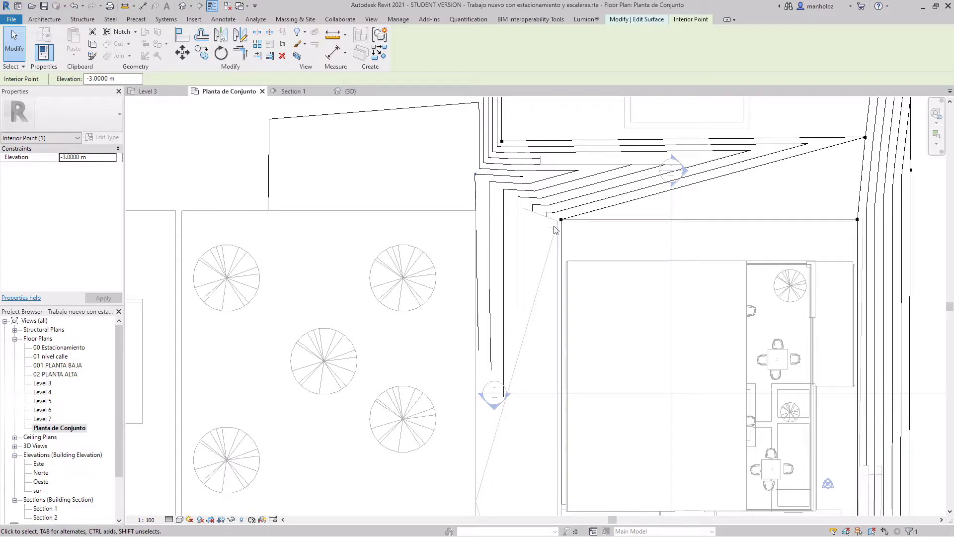
pyautogui.scroll(-1, 555, 229)
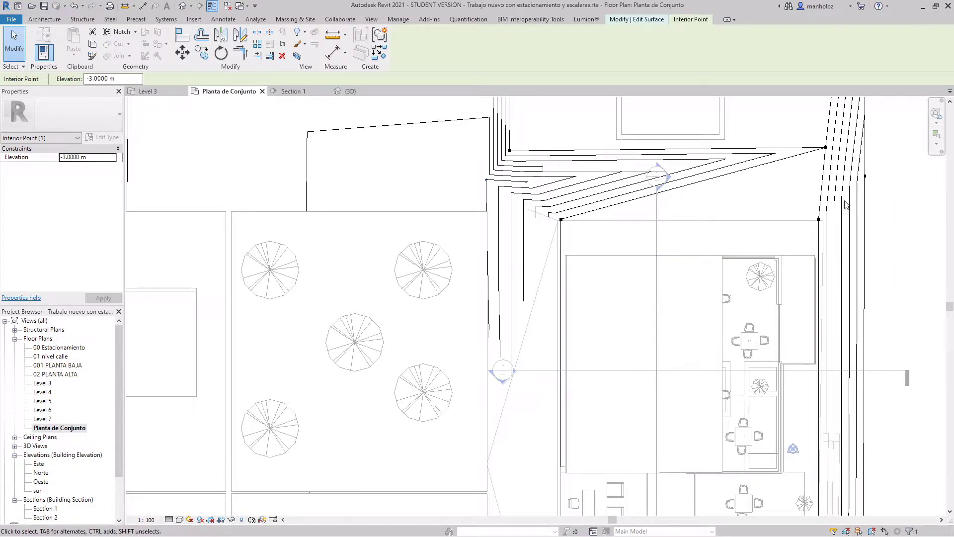
pyautogui.click(864, 177)
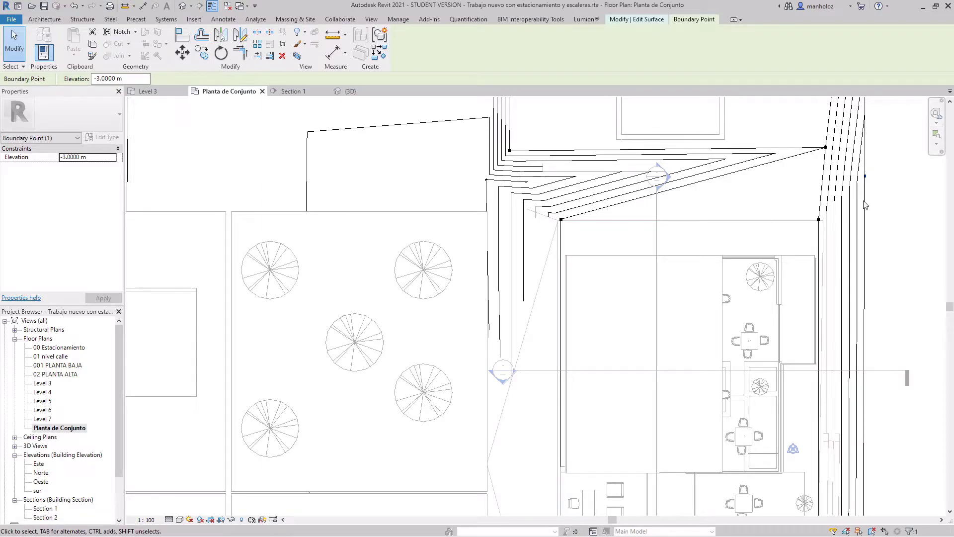
pyautogui.press('Escape')
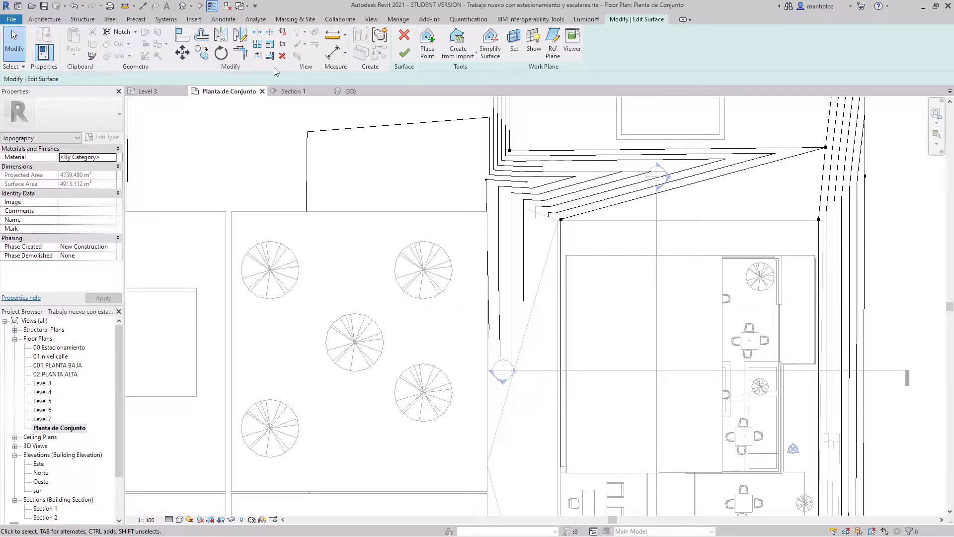
# Place two -3 m points along the pit's upper-right and top.
pyautogui.click(428, 40)
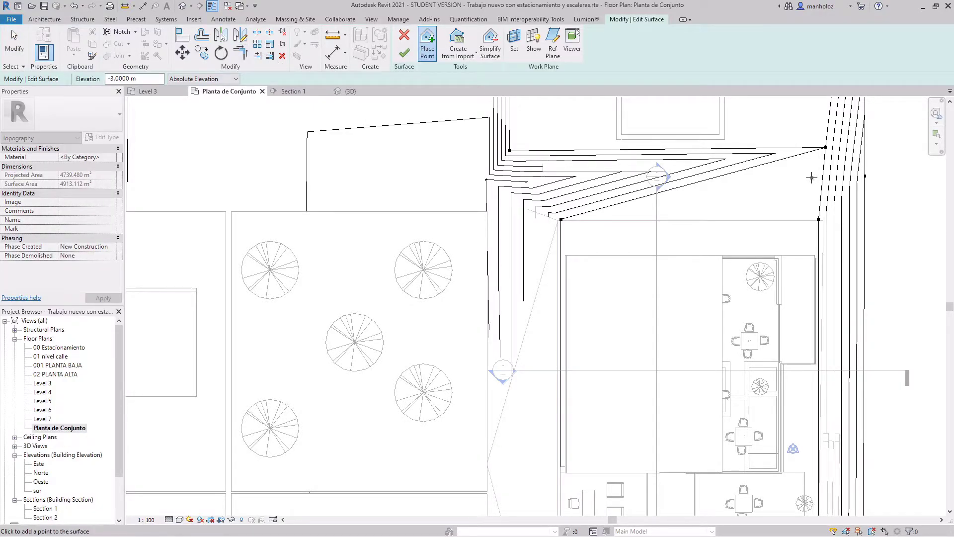
pyautogui.click(805, 200)
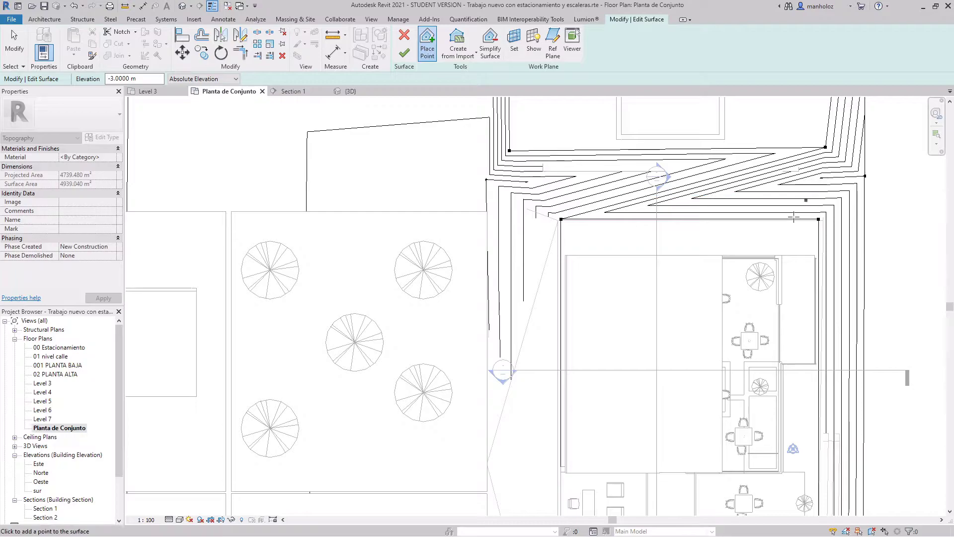
pyautogui.click(690, 180)
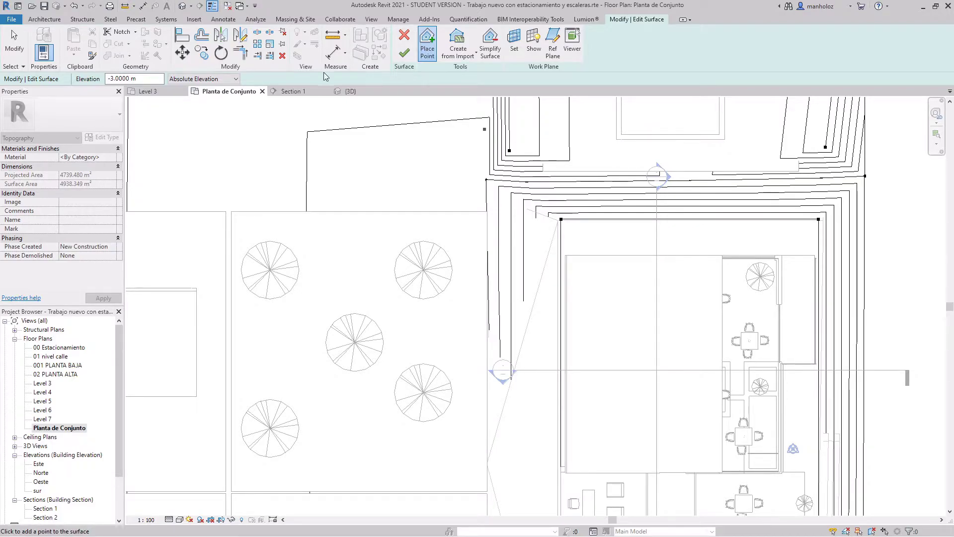
# Add three 0 m points along the pit's top edge and a -3 m point at its top-left corner.
pyautogui.click(133, 78)
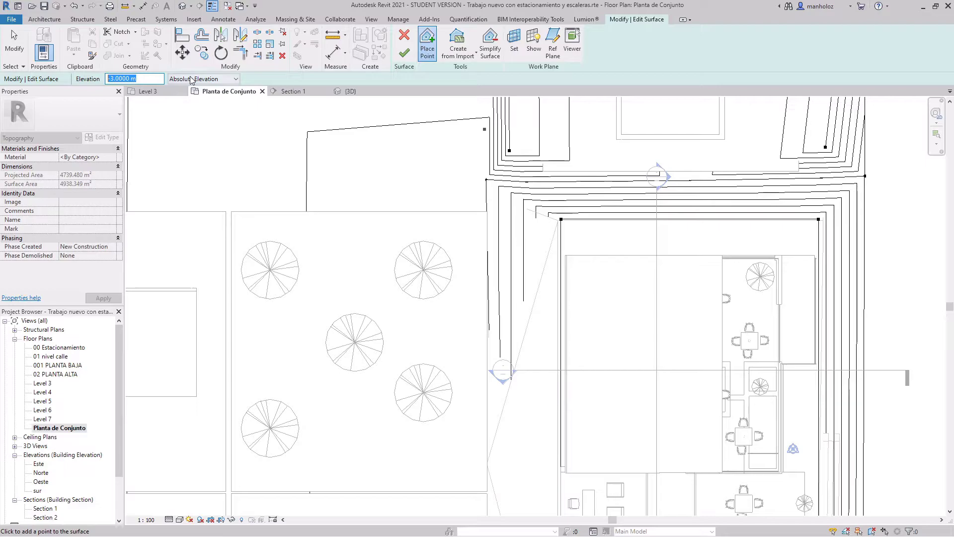
pyautogui.write('0')
pyautogui.click(598, 152)
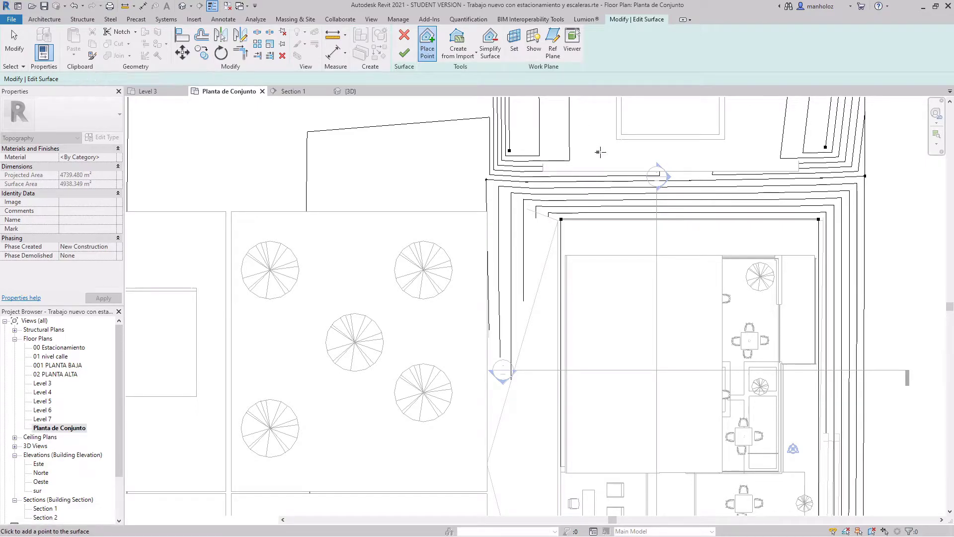
pyautogui.click(670, 151)
pyautogui.click(699, 152)
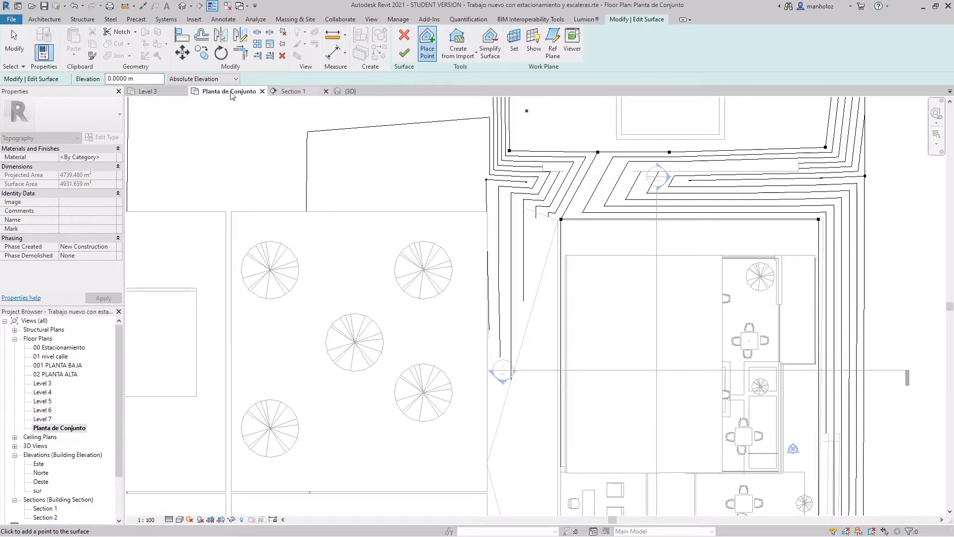
pyautogui.click(134, 78)
pyautogui.write('-3')
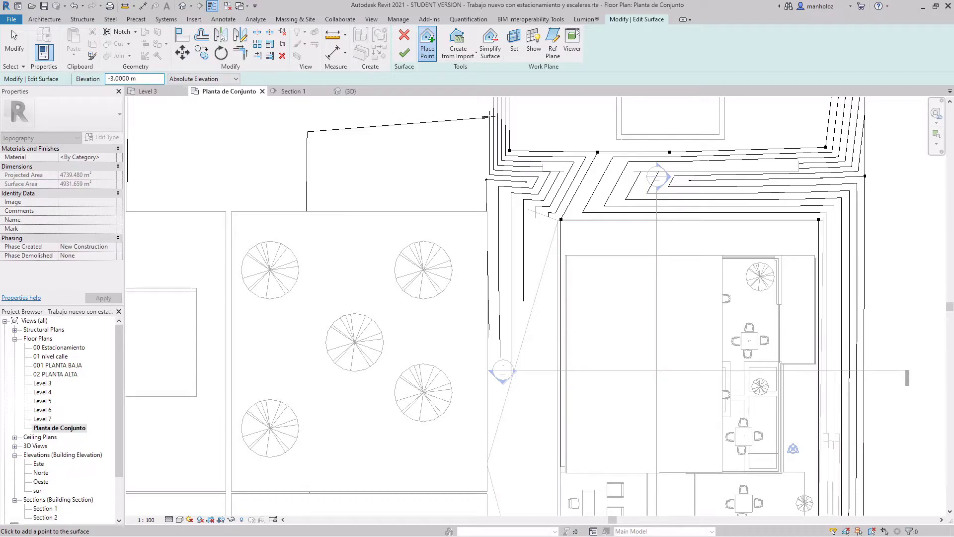
pyautogui.click(579, 182)
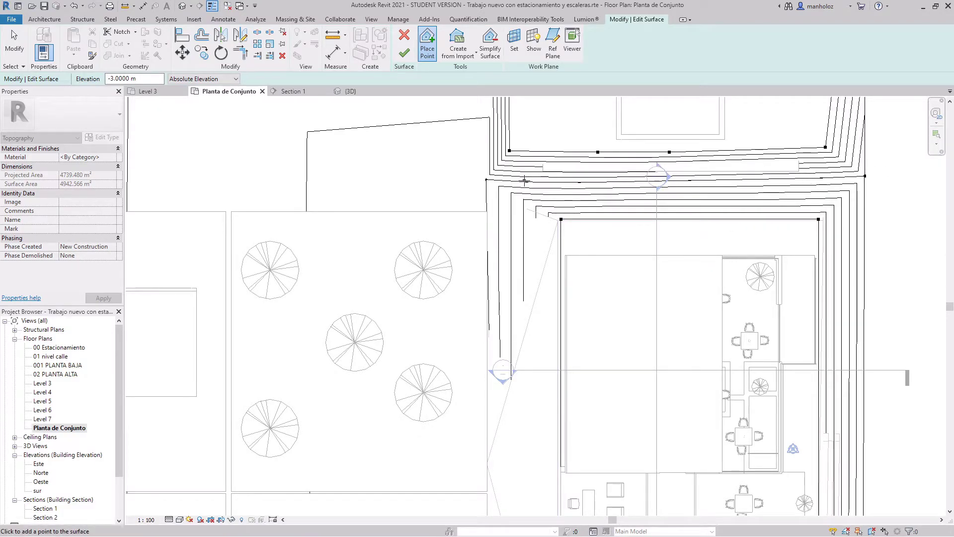
# Navigate the site plan and add a -3 m point on the upper-left contour.
pyautogui.scroll(-1, 589, 210)
pyautogui.scroll(-2, 589, 209)
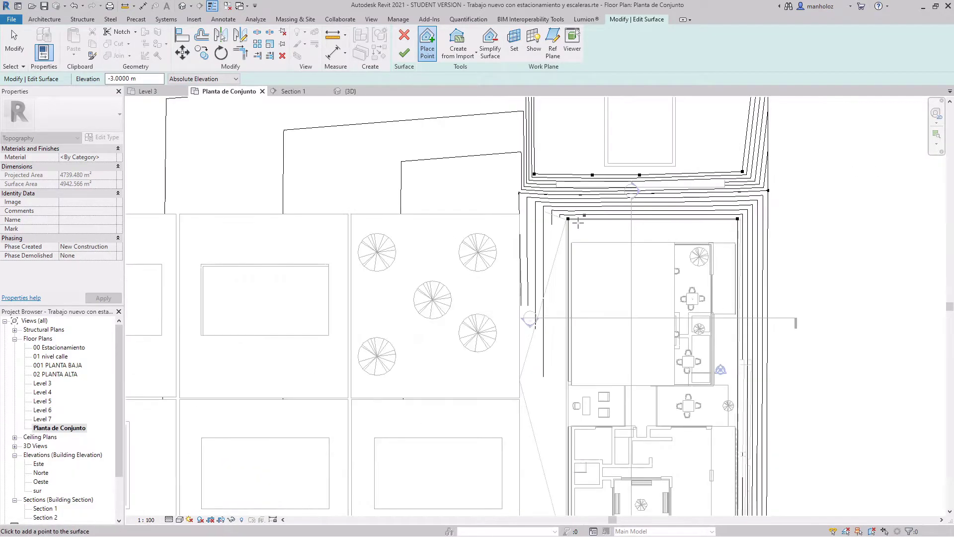
pyautogui.scroll(-3, 591, 221)
pyautogui.scroll(1, 592, 234)
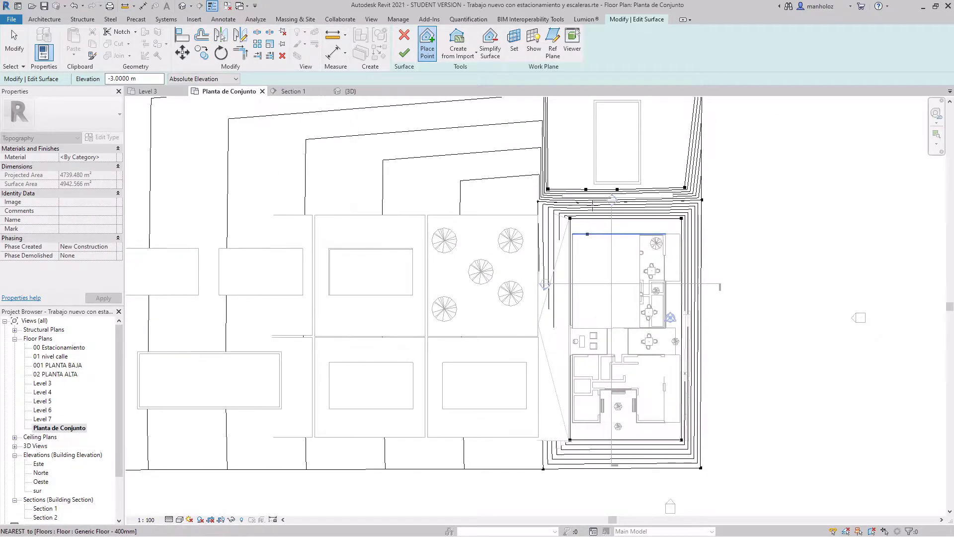
pyautogui.click(951, 102)
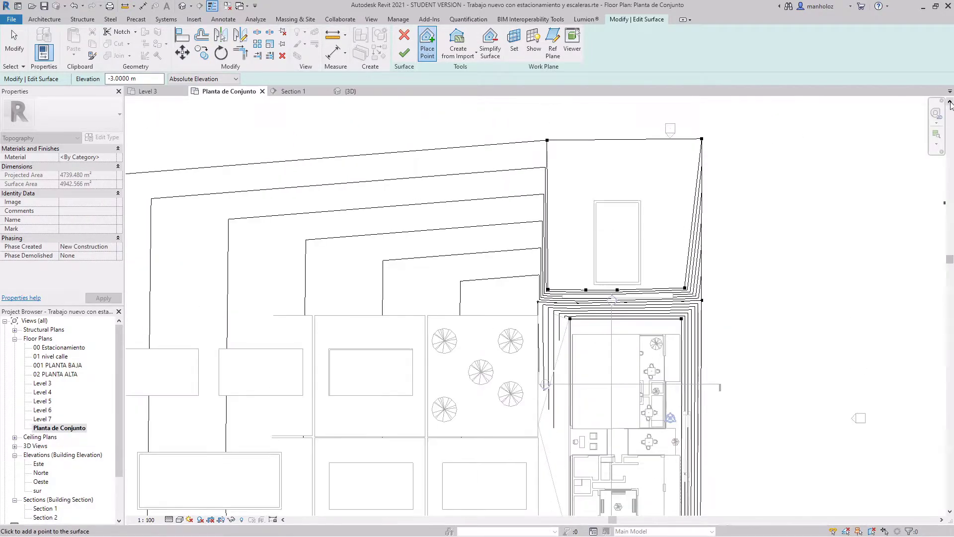
pyautogui.click(951, 102)
pyautogui.scroll(-1, 513, 379)
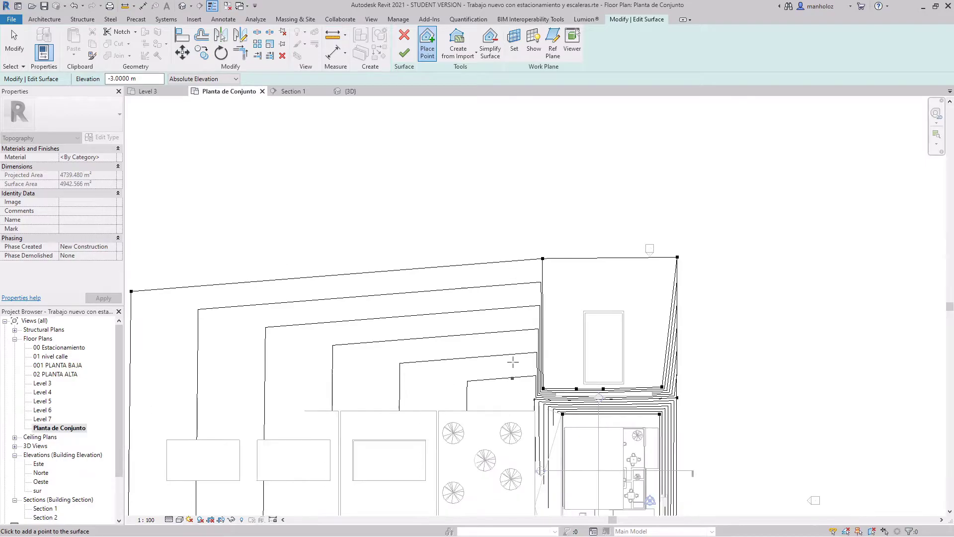
pyautogui.scroll(-1, 513, 379)
pyautogui.click(950, 512)
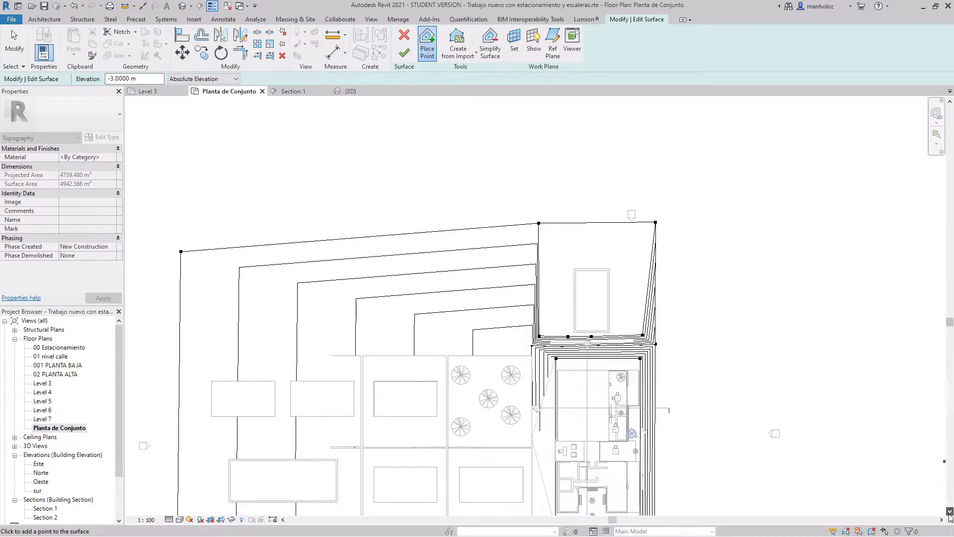
pyautogui.click(950, 512)
pyautogui.click(949, 512)
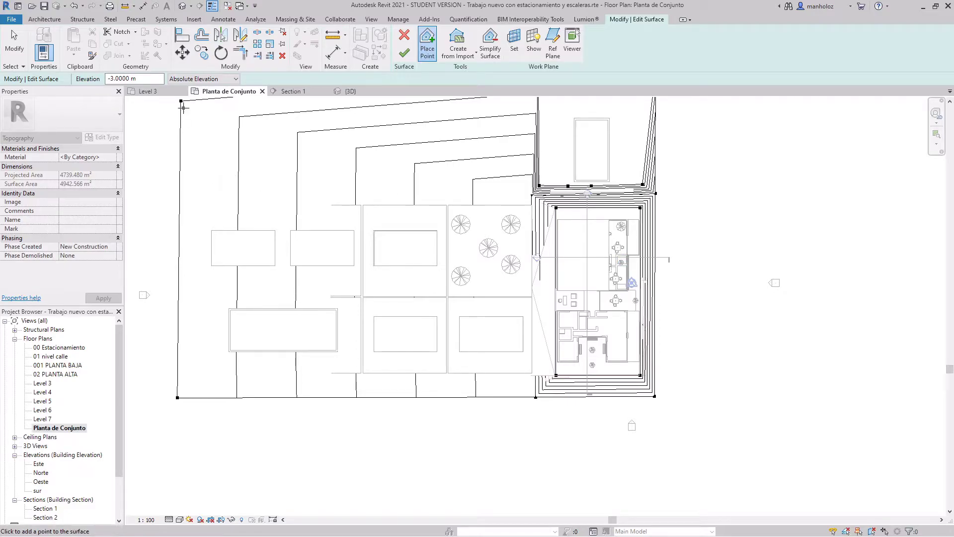
pyautogui.click(434, 120)
# Switch the elevation to 0 m and place three ground-level points beside the building.
pyautogui.moveTo(145, 83); pyautogui.dragTo(109, 88)
pyautogui.write('0')
pyautogui.click(521, 397)
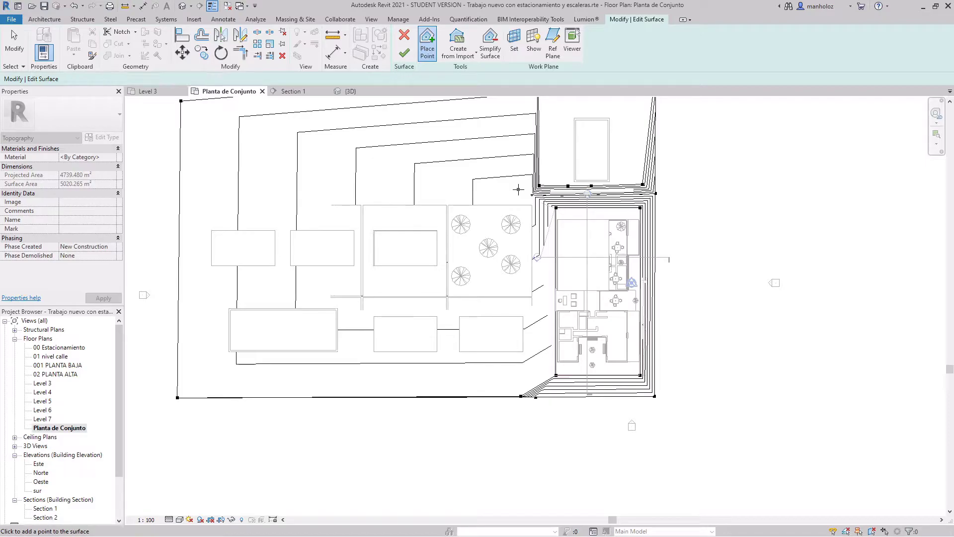
pyautogui.click(518, 189)
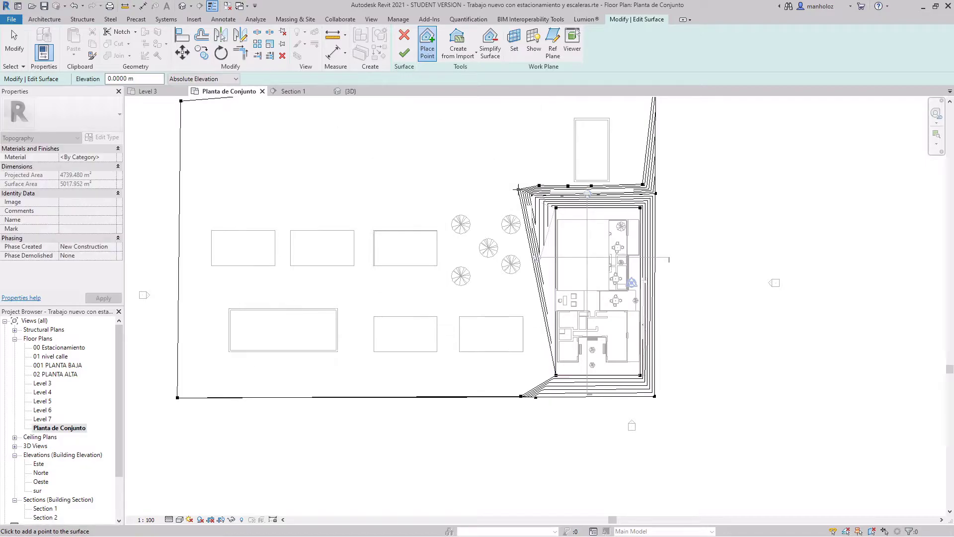
pyautogui.click(524, 333)
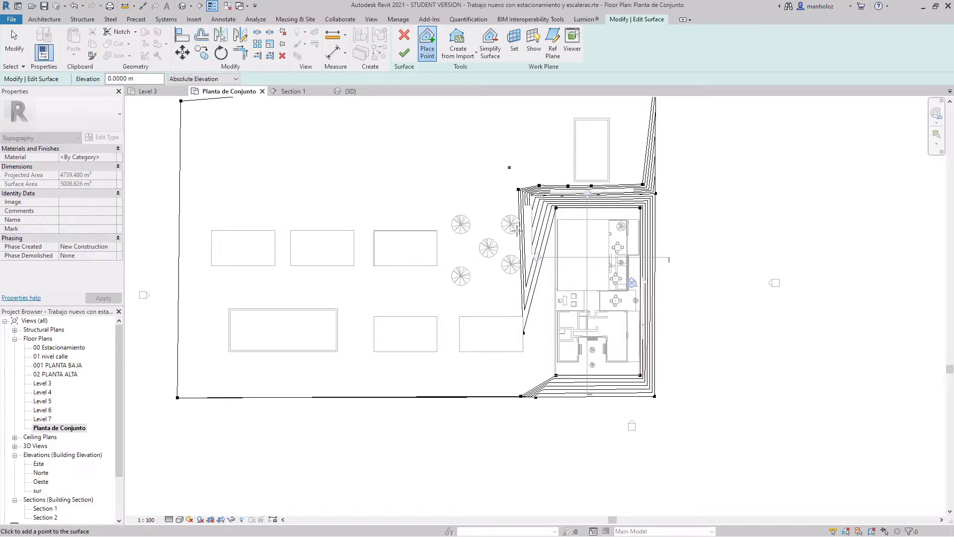
pyautogui.scroll(-2, 517, 230)
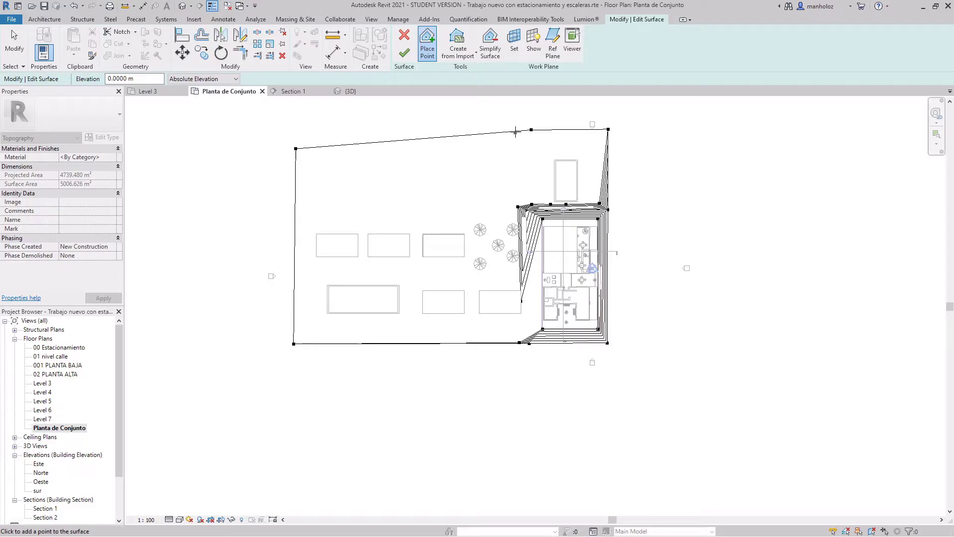
pyautogui.scroll(2, 531, 272)
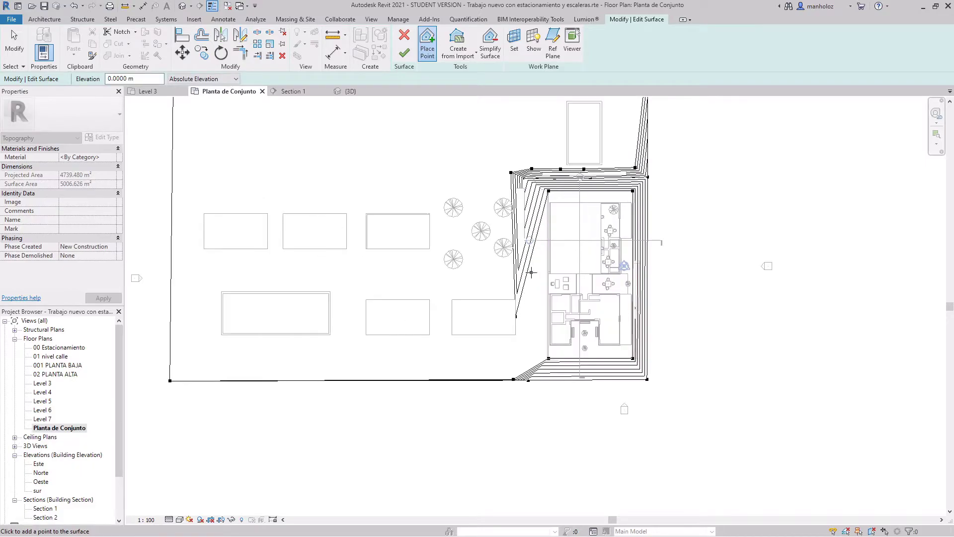
pyautogui.scroll(3, 531, 273)
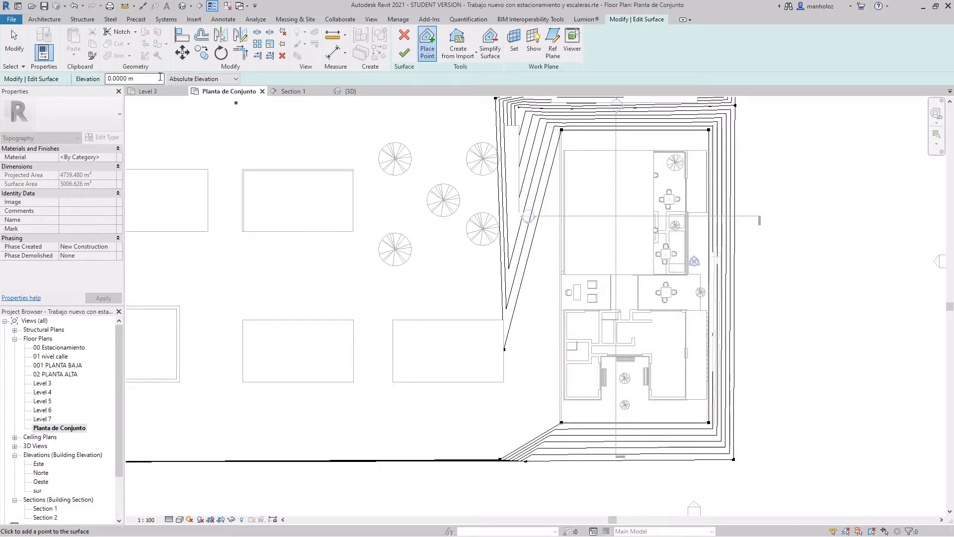
# Place three -3 m points along the excavation's left edge and set the view to Wireframe.
pyautogui.moveTo(160, 77); pyautogui.dragTo(106, 79)
pyautogui.write('-3')
pyautogui.click(526, 193)
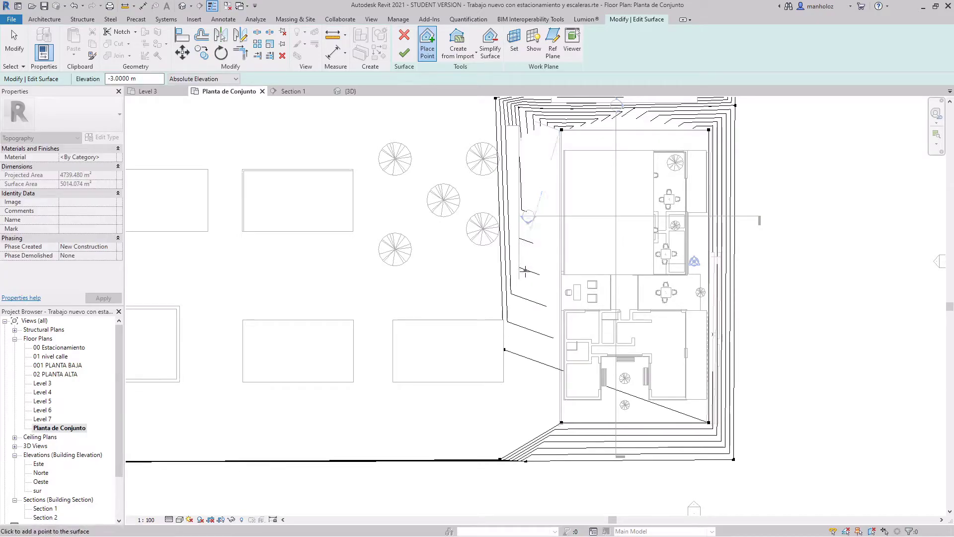
pyautogui.click(526, 271)
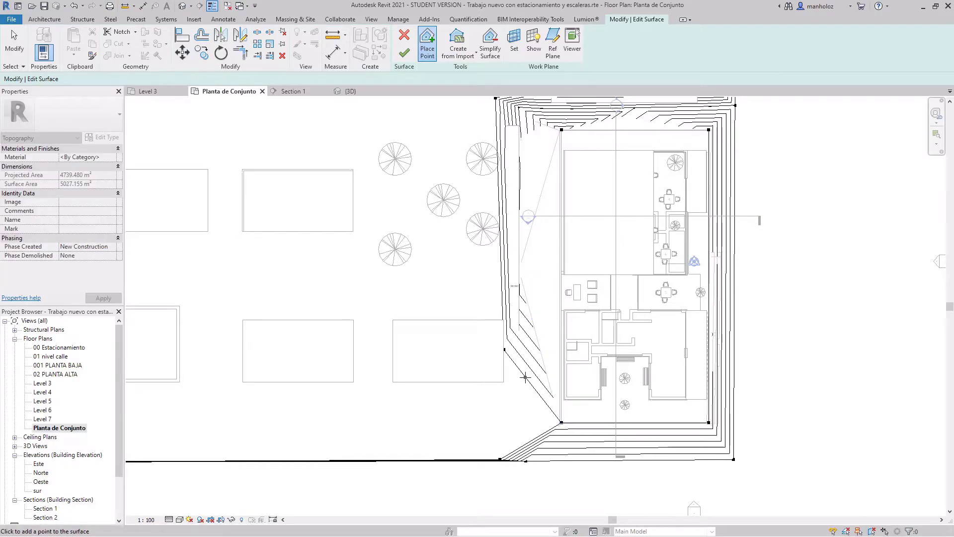
pyautogui.click(525, 378)
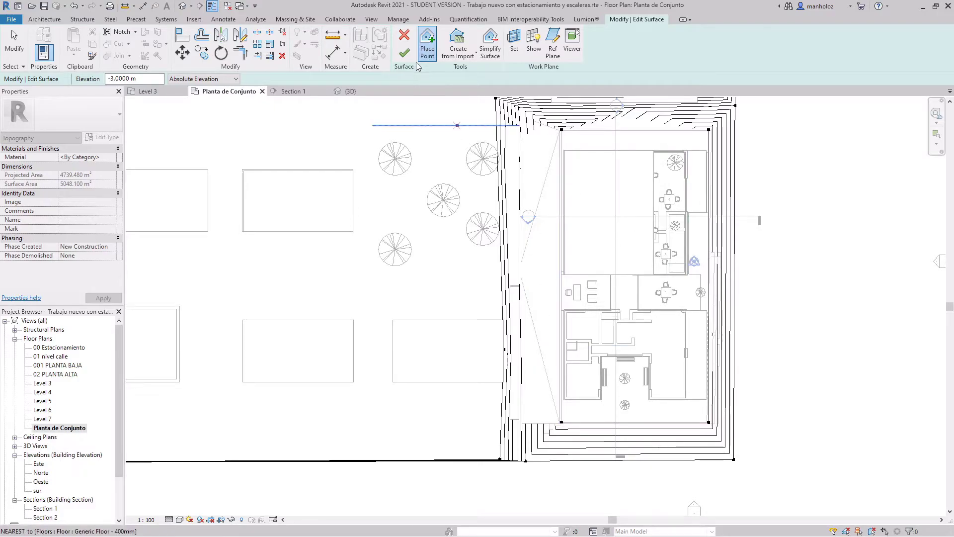
pyautogui.click(180, 519)
pyautogui.click(196, 469)
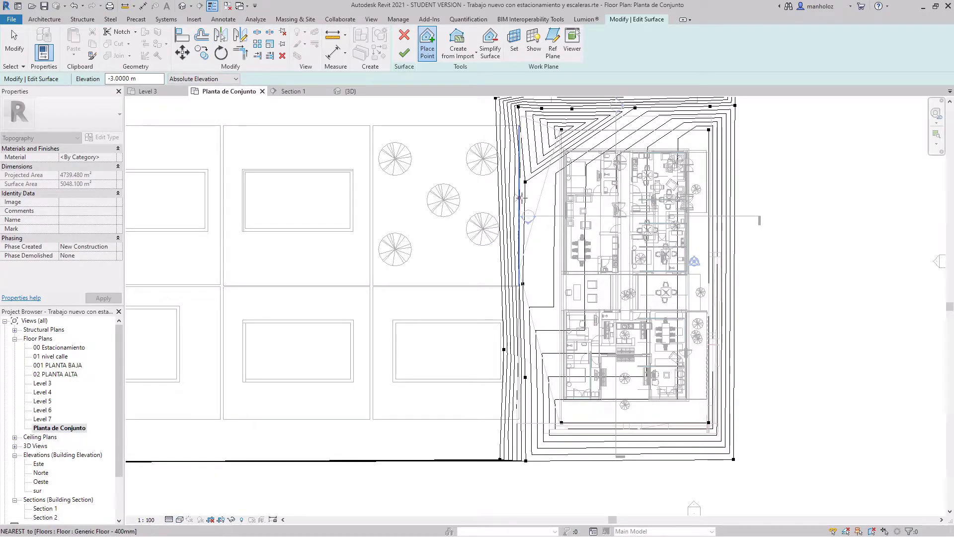
# Place three 0 m points at the endpoints and corner of the building's left wall.
pyautogui.scroll(3, 522, 199)
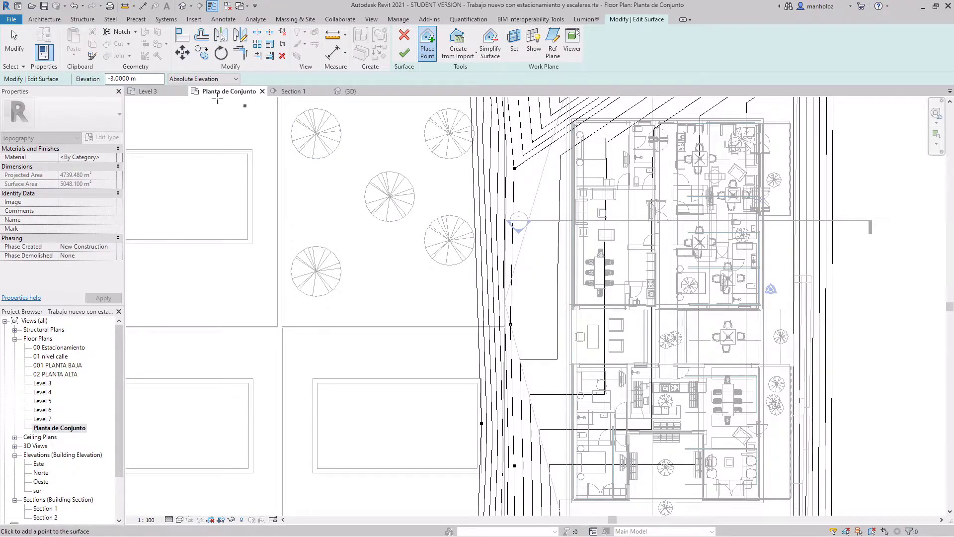
pyautogui.click(133, 79)
pyautogui.write('0')
pyautogui.click(571, 119)
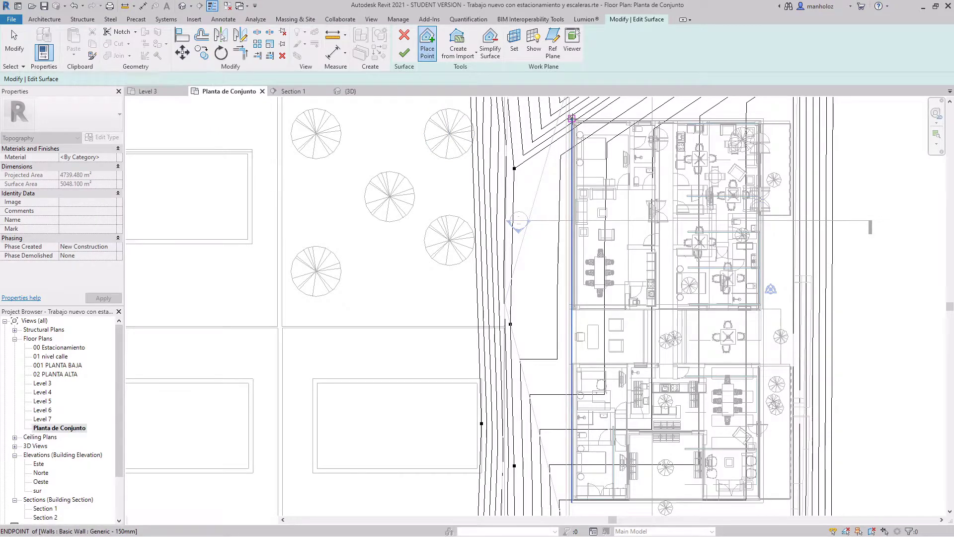
pyautogui.click(570, 309)
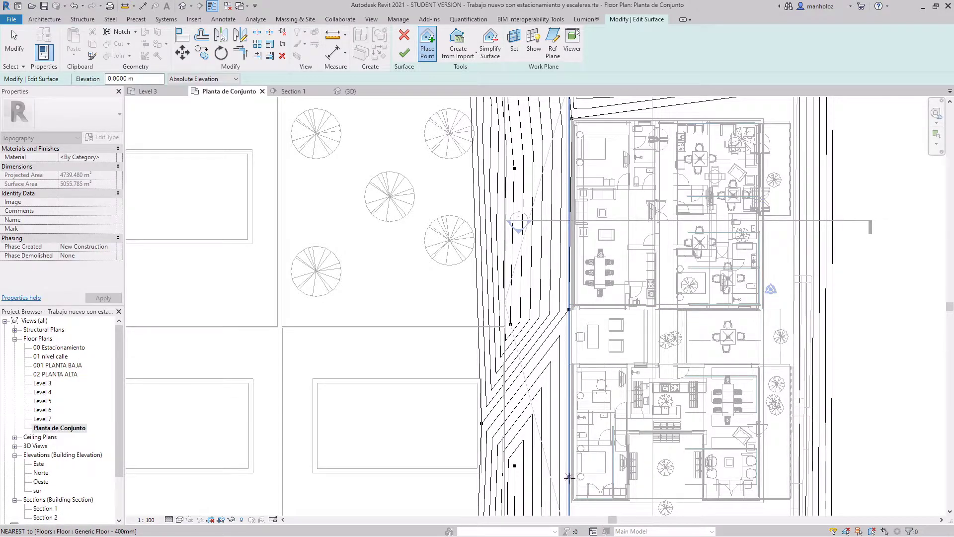
pyautogui.click(596, 445)
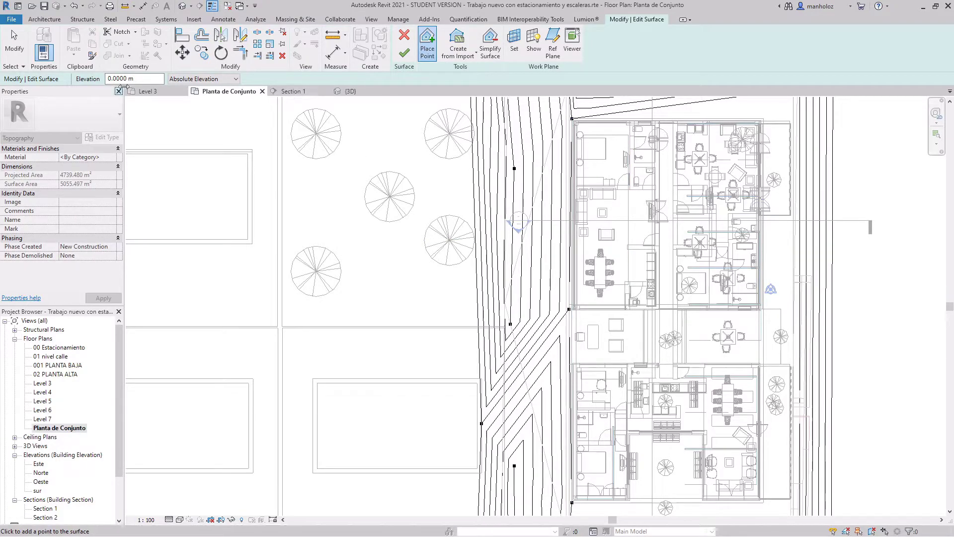
# Add -3 m points left of the building and near the top boundary.
pyautogui.click(98, 80)
pyautogui.write('-3')
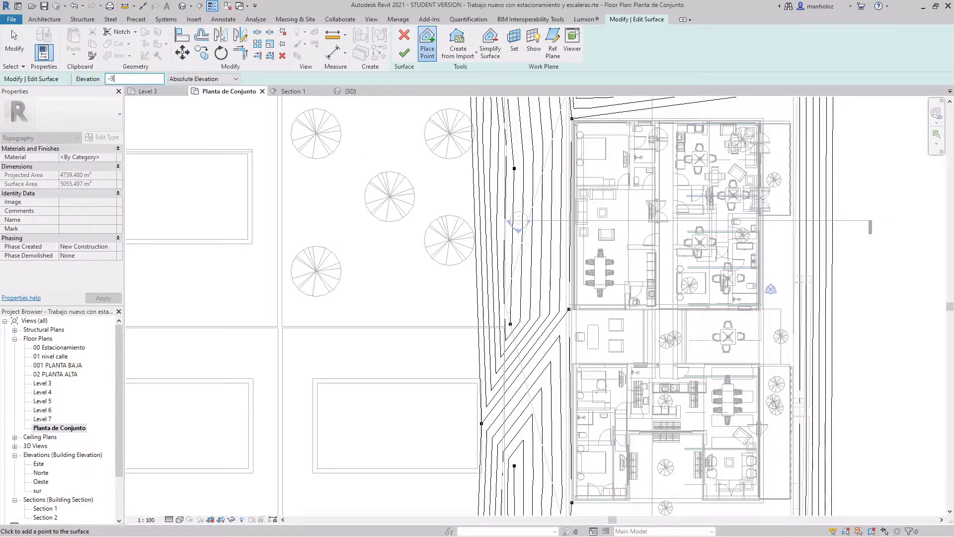
pyautogui.click(517, 381)
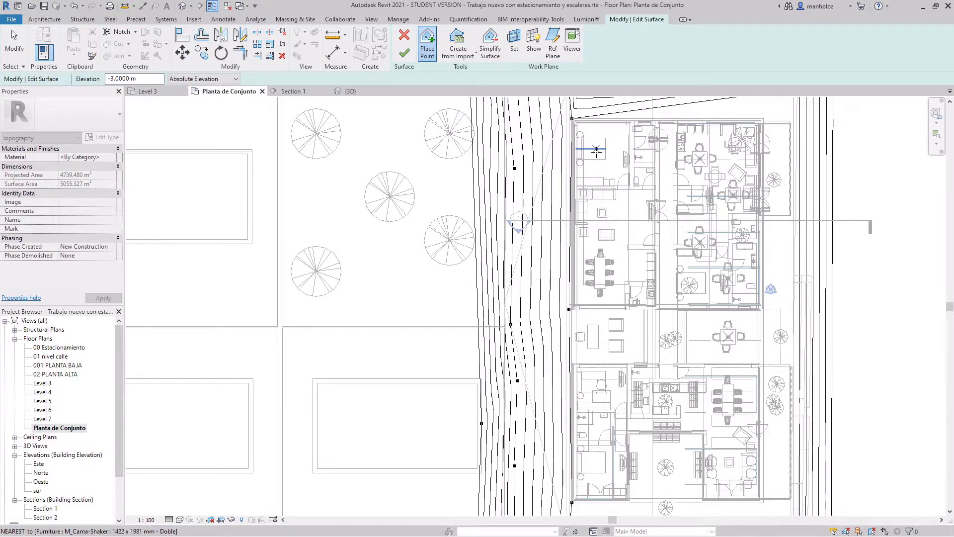
pyautogui.scroll(-1, 591, 186)
pyautogui.scroll(-1, 592, 186)
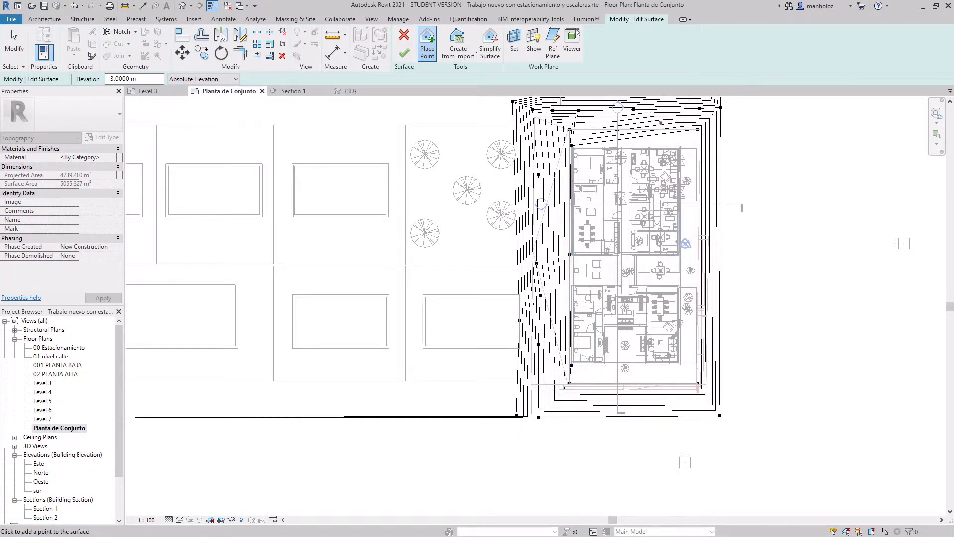
pyautogui.scroll(1, 661, 122)
pyautogui.scroll(1, 661, 122)
pyautogui.click(703, 147)
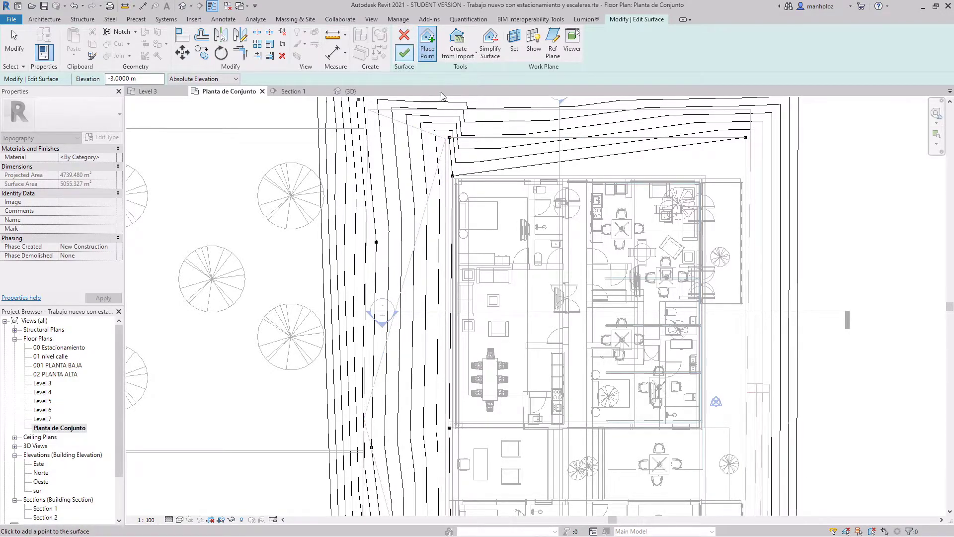
# Stop placing points and inspect two existing topography corner points, then clear the selection.
pyautogui.press('Escape')
pyautogui.click(449, 138)
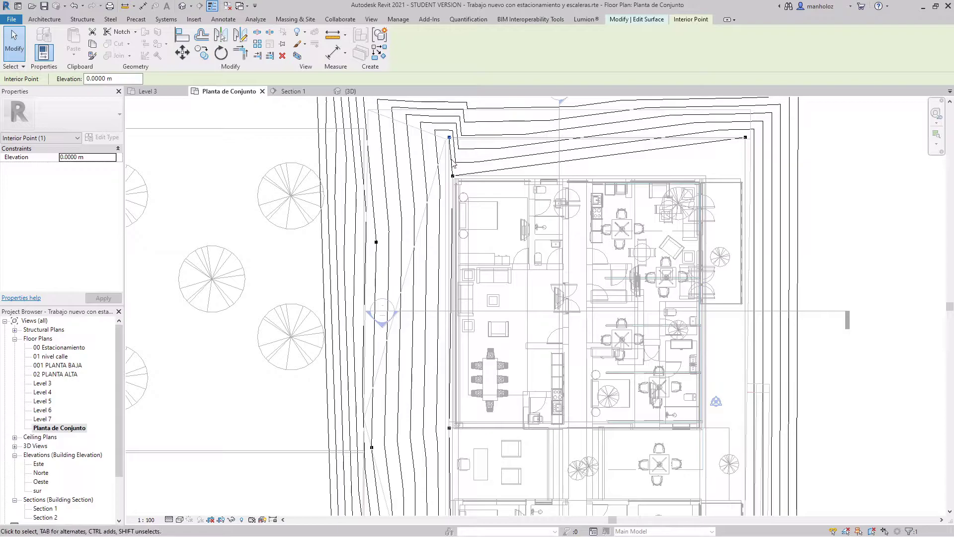
pyautogui.click(453, 176)
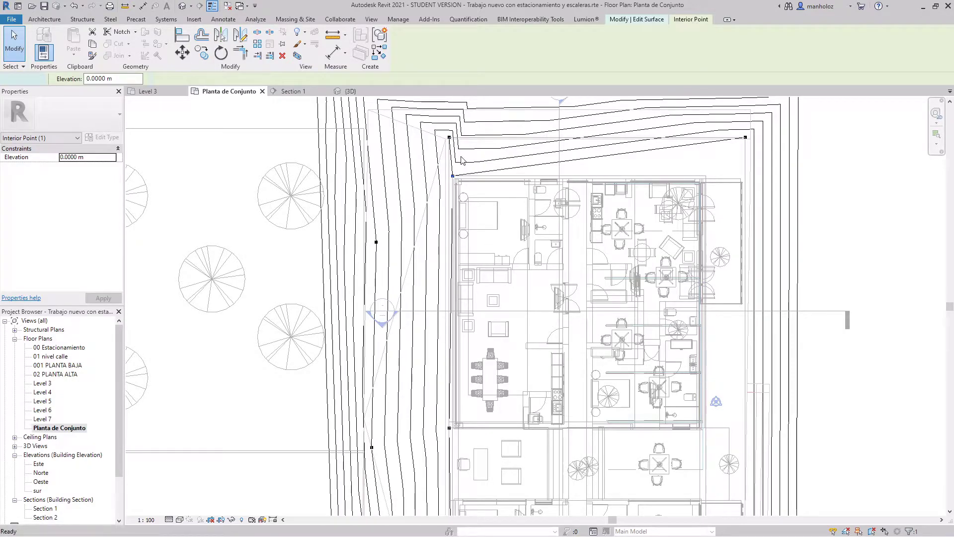
pyautogui.press('Escape')
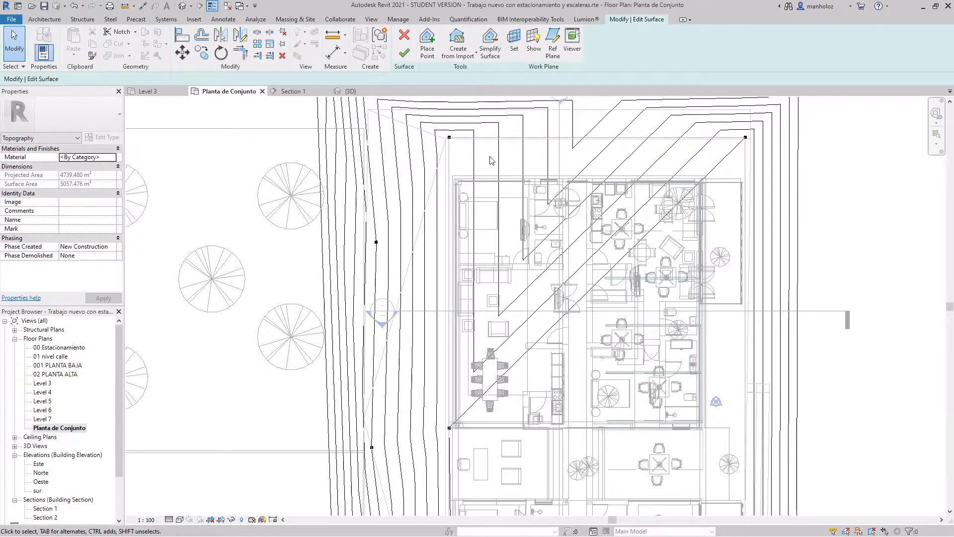
# Place three 0 m points along the building's top and left edges.
pyautogui.click(420, 41)
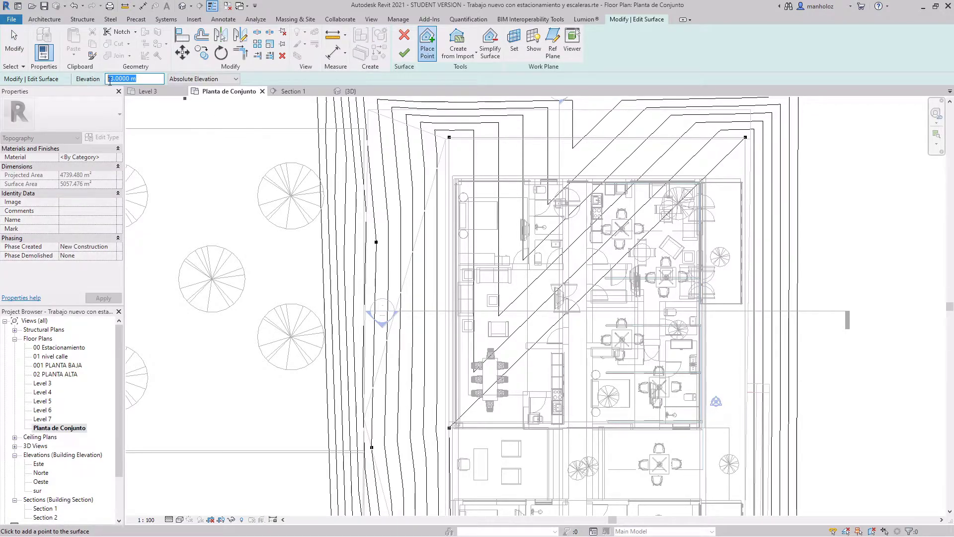
pyautogui.click(581, 136)
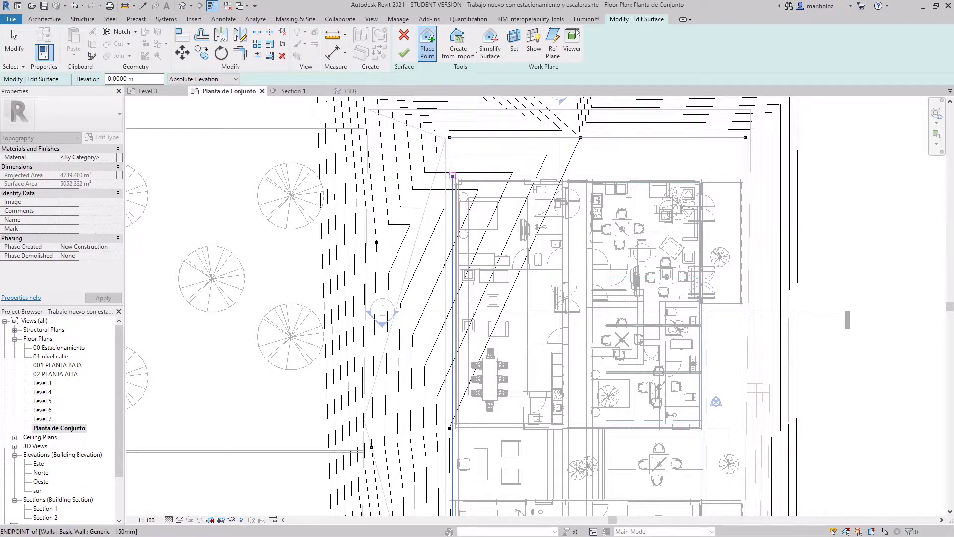
pyautogui.click(497, 137)
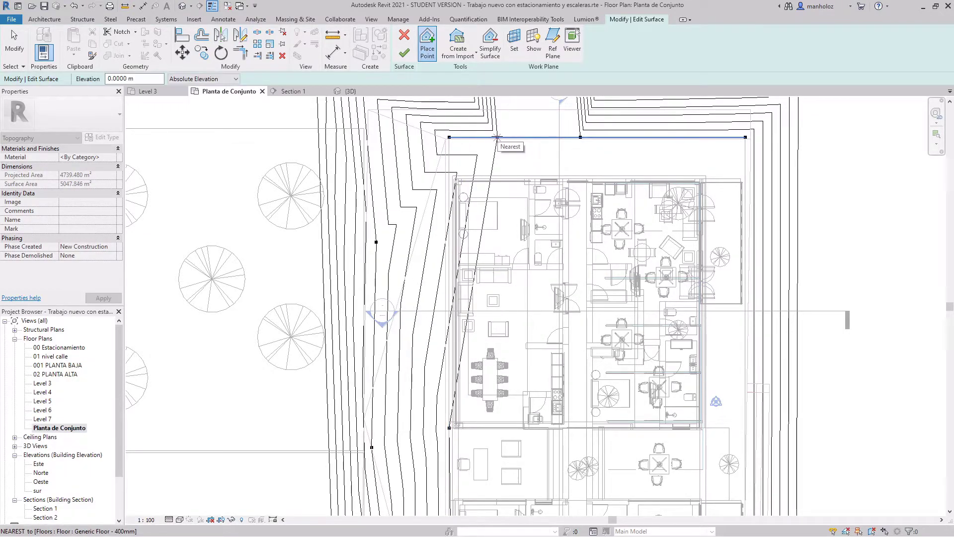
pyautogui.click(449, 167)
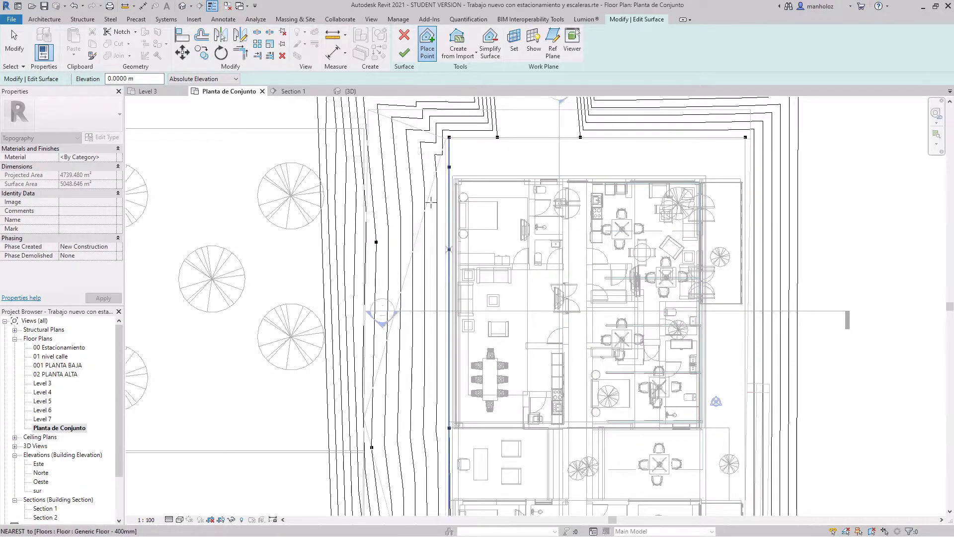
pyautogui.click(950, 103)
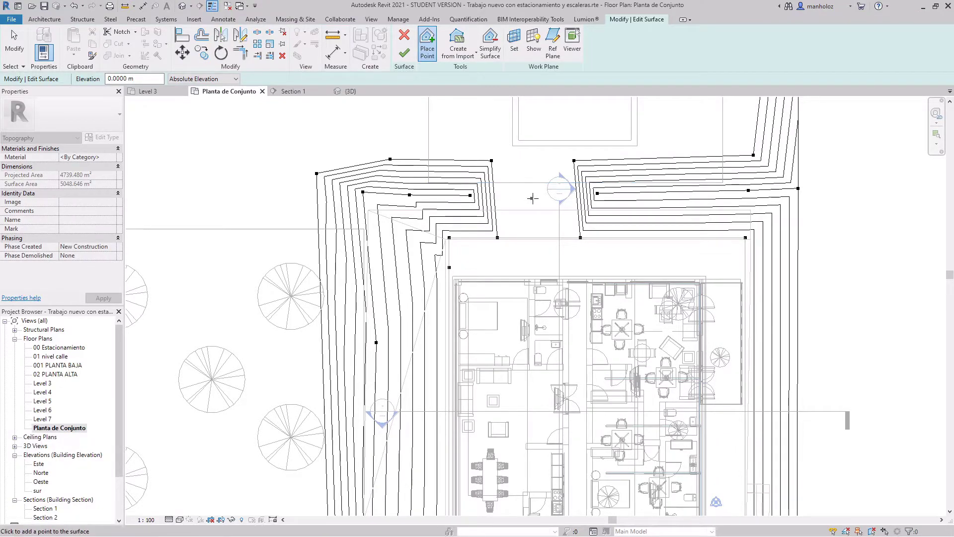
# Add a -3 m point on the excavation's north side and finish the toposurface in the {3D} view.
pyautogui.click(153, 78)
pyautogui.write('-3')
pyautogui.click(531, 196)
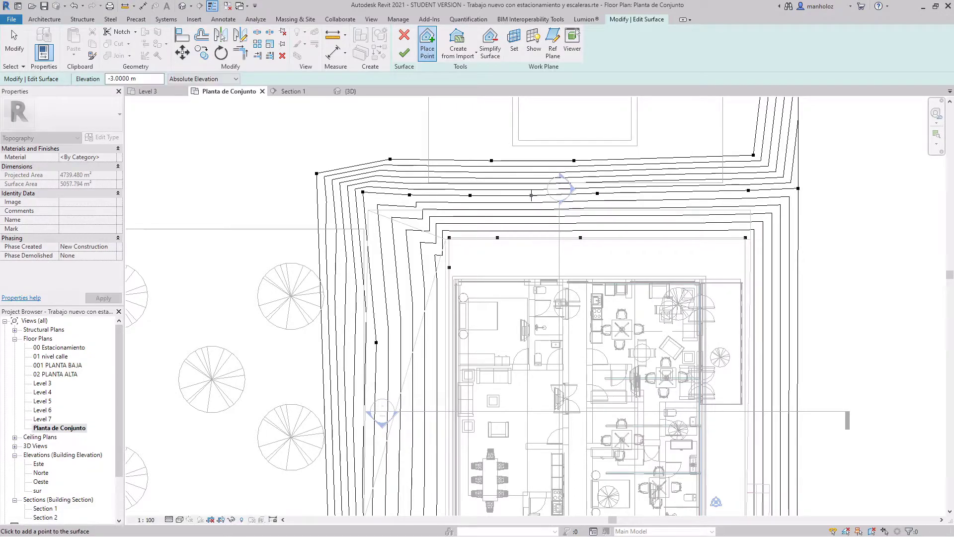
pyautogui.scroll(-2, 794, 160)
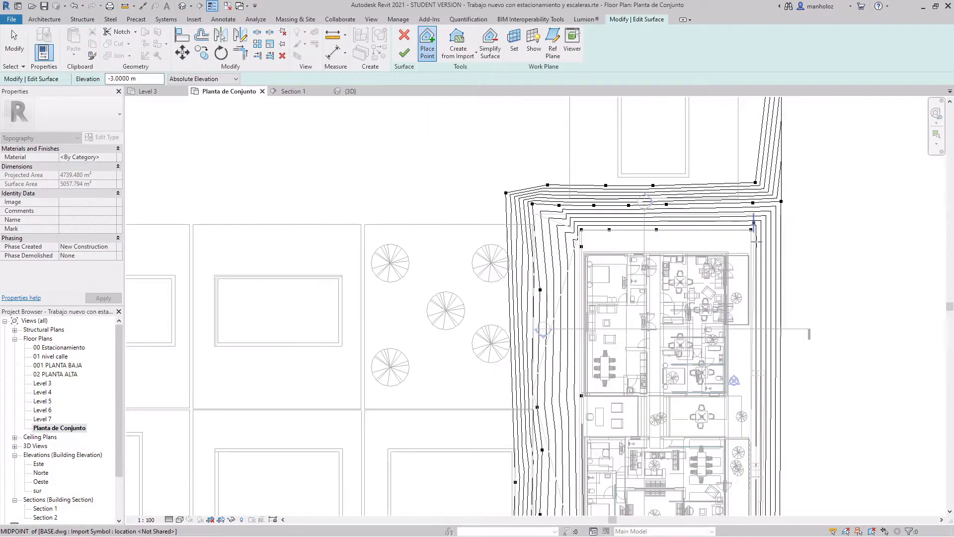
pyautogui.scroll(-1, 763, 220)
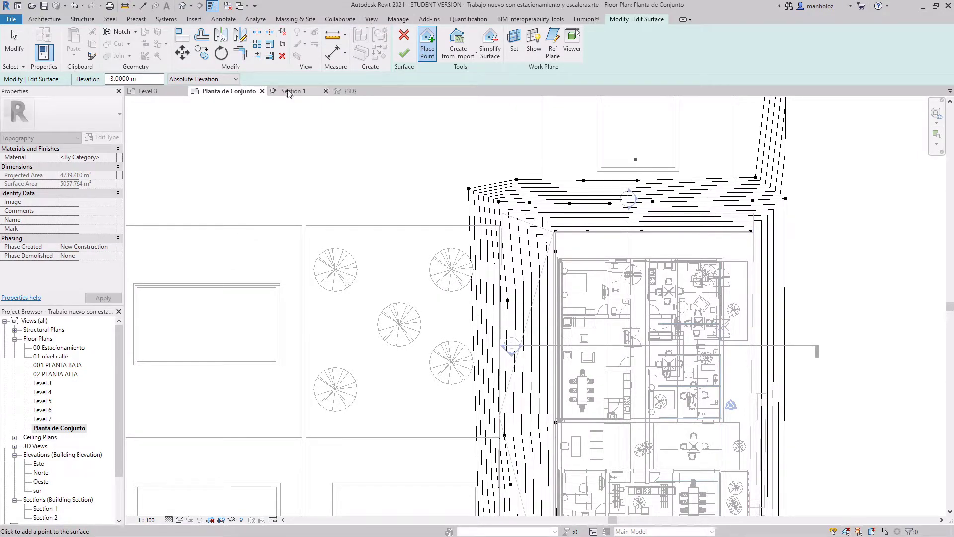
pyautogui.click(351, 91)
pyautogui.click(404, 53)
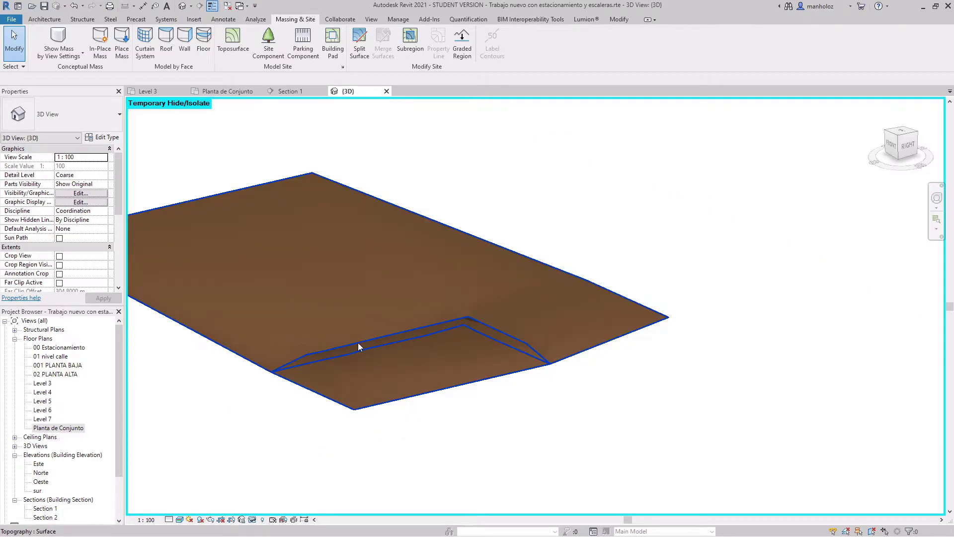
# Pan the 3D view over the excavation, then switch to Section 1.
pyautogui.moveTo(358, 352); pyautogui.dragTo(184, 396, button='middle')
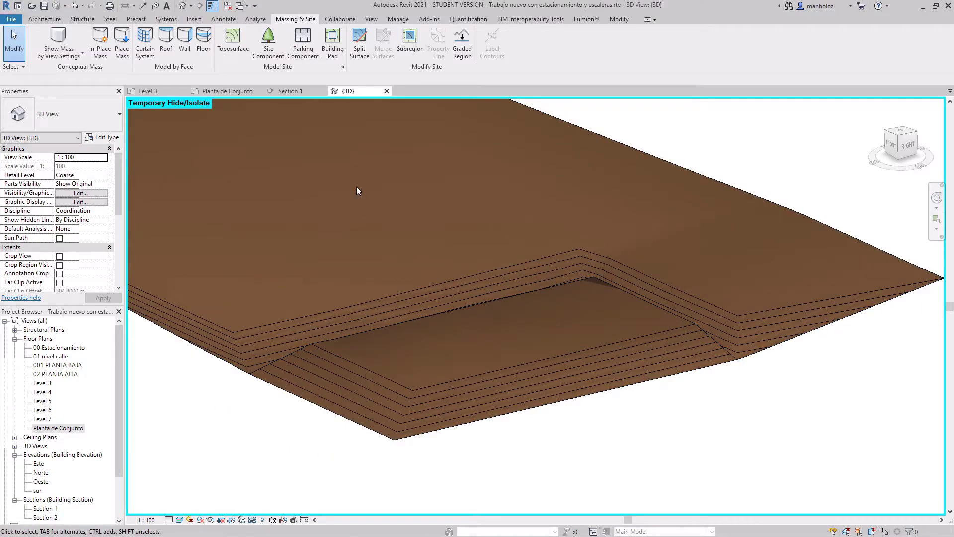
pyautogui.click(293, 91)
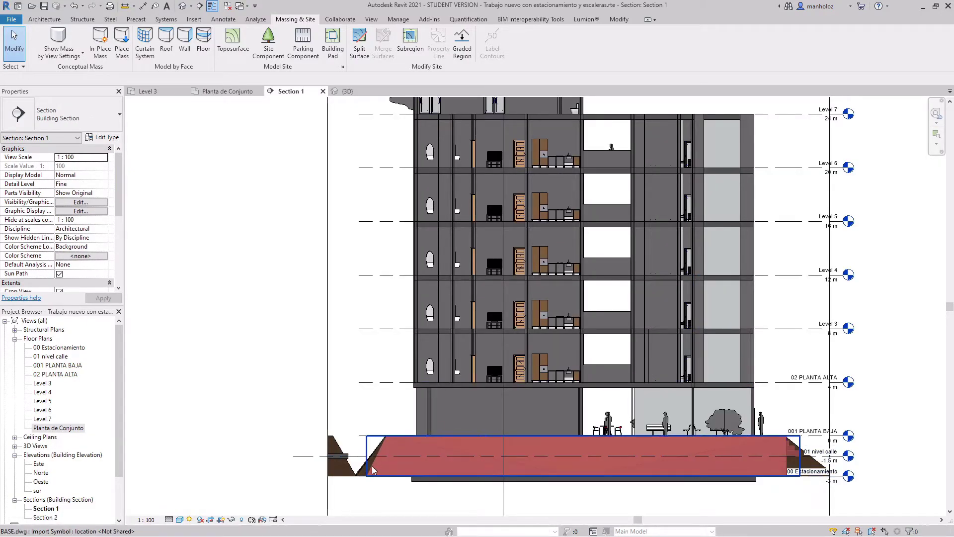
# Temporarily hide the BASE.dwg import in Section 1 with Hide Element.
pyautogui.click(408, 458)
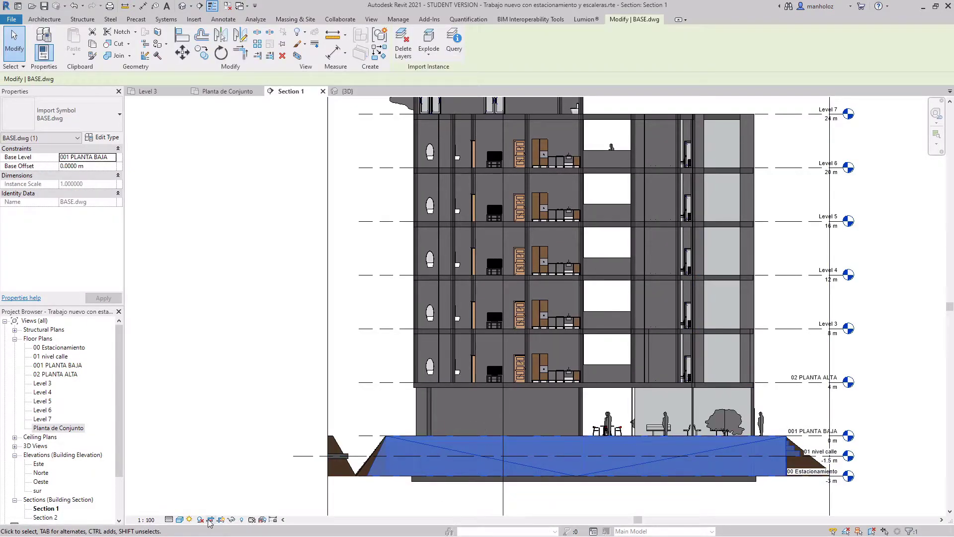
pyautogui.click(232, 519)
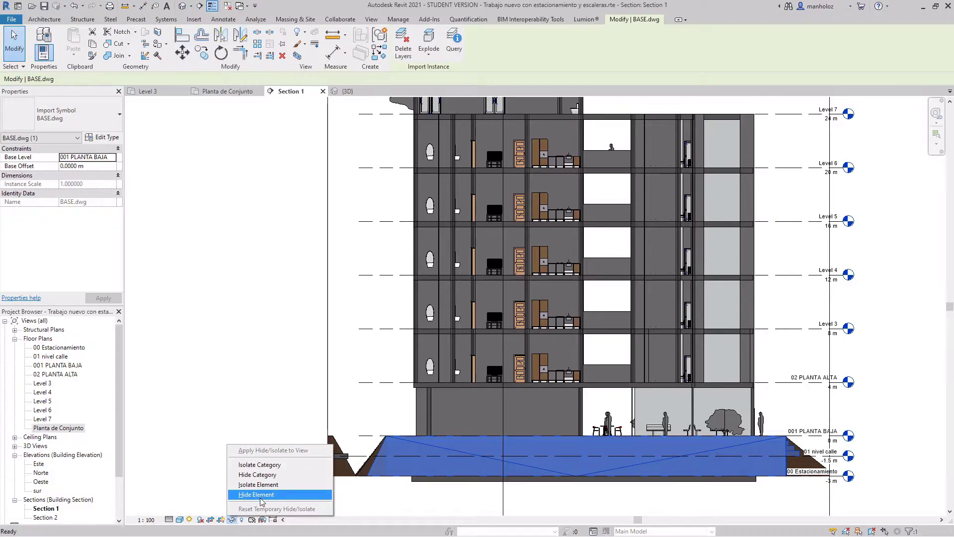
pyautogui.click(261, 497)
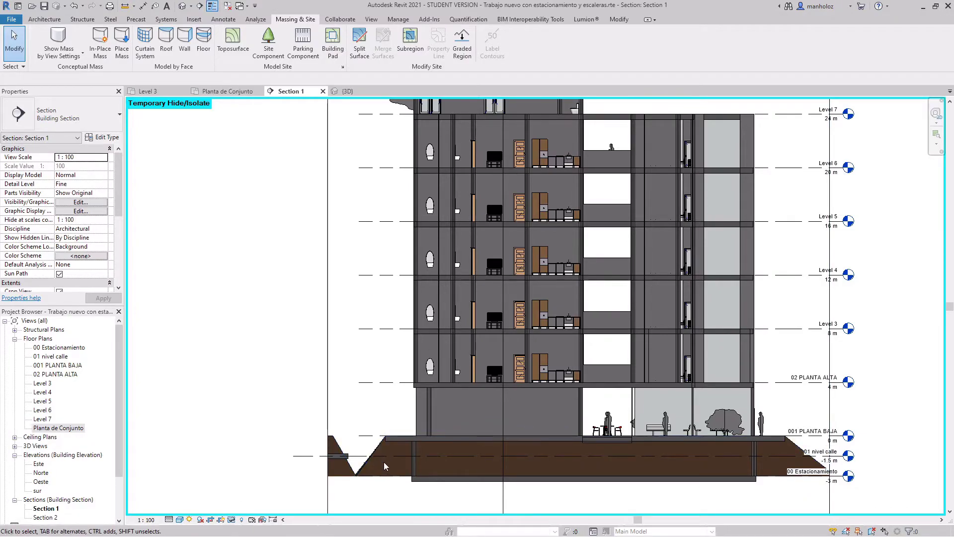
# Zoom around Section 1 and inspect the parking-level floor.
pyautogui.scroll(2, 385, 465)
pyautogui.scroll(3, 386, 455)
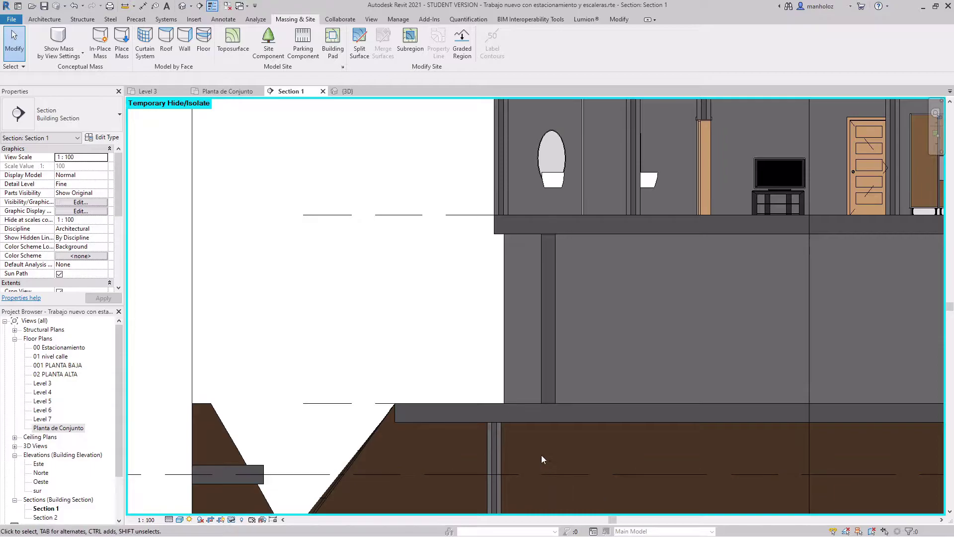
pyautogui.scroll(-3, 541, 453)
pyautogui.scroll(-2, 541, 453)
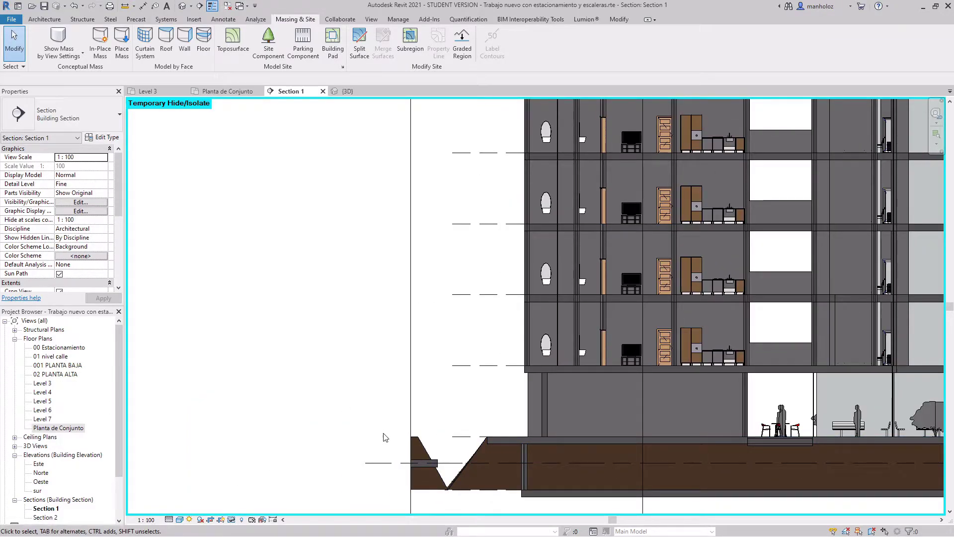
pyautogui.scroll(-2, 506, 440)
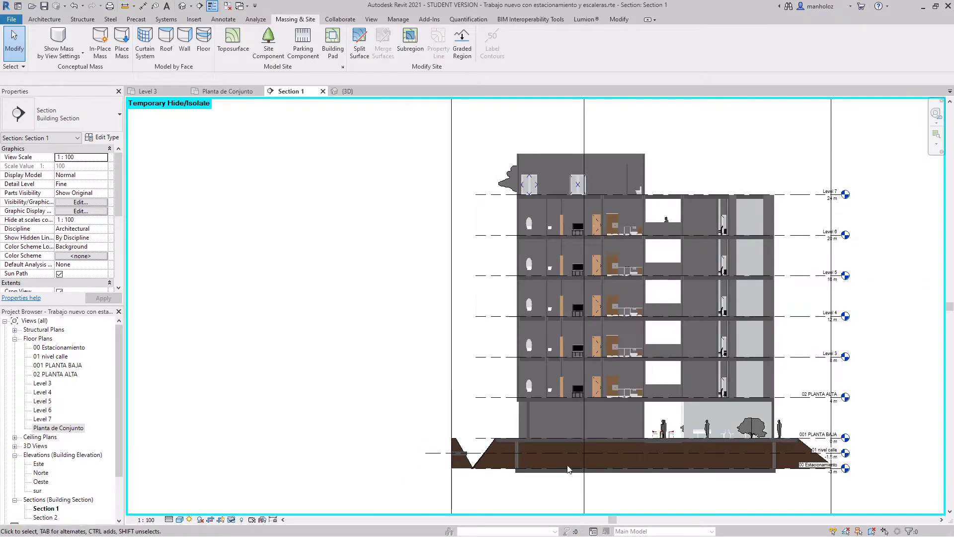
pyautogui.scroll(1, 692, 469)
pyautogui.scroll(1, 696, 473)
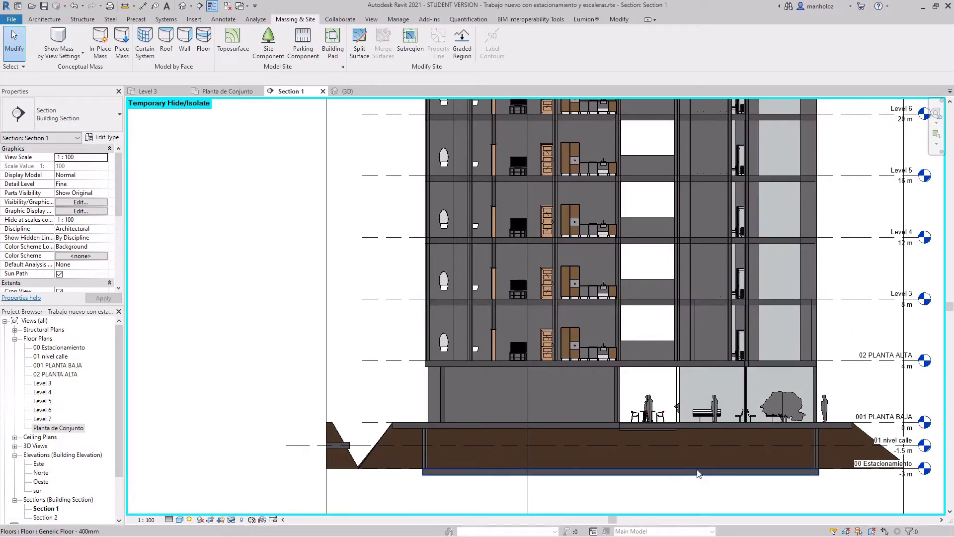
pyautogui.click(694, 473)
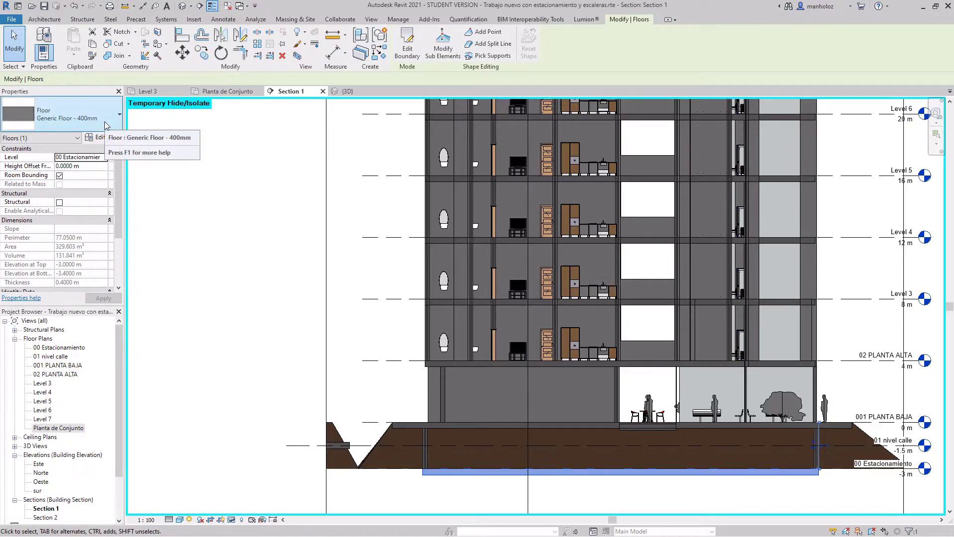
pyautogui.press('Escape')
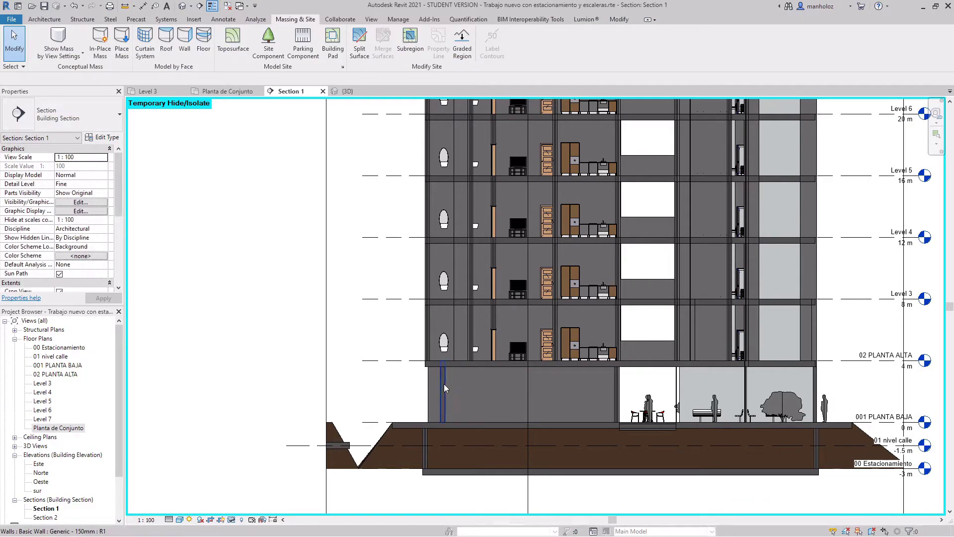
# Inspect a ground-floor wall and the parking floor again, then open the 00 Estacionamiento plan.
pyautogui.click(443, 384)
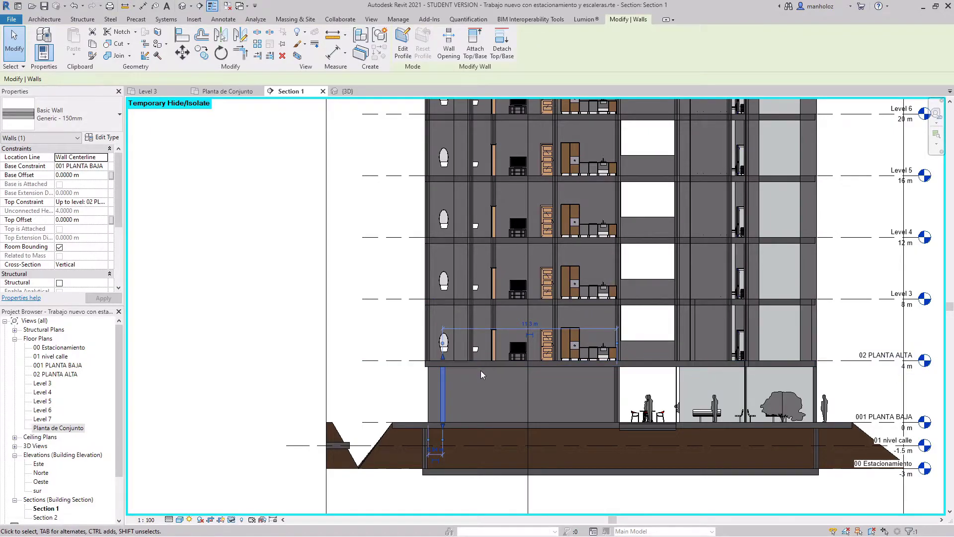
pyautogui.press('Escape')
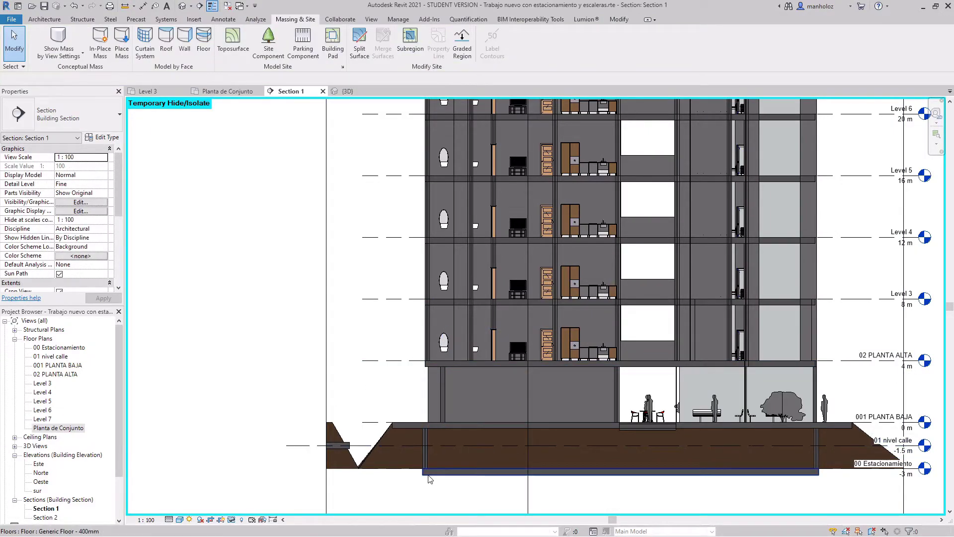
pyautogui.click(453, 472)
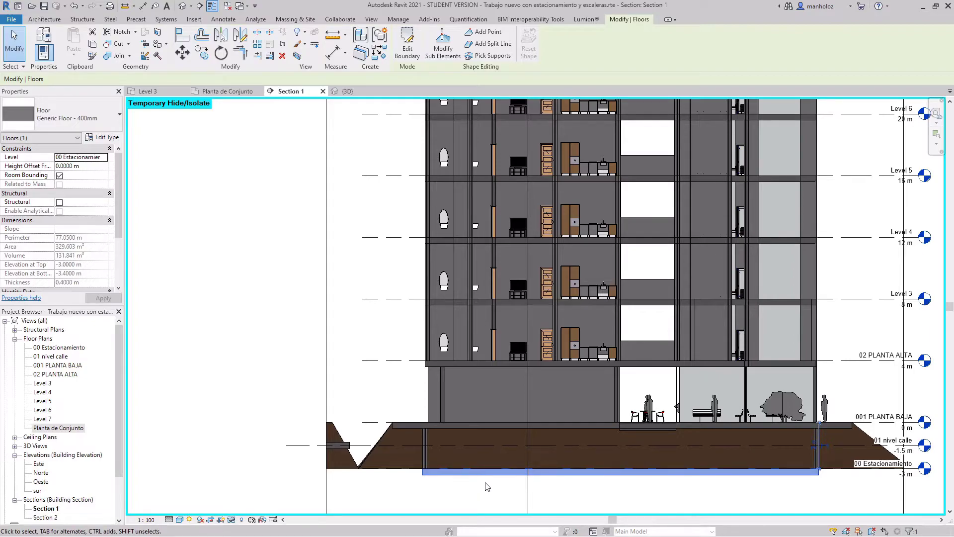
pyautogui.press('Escape')
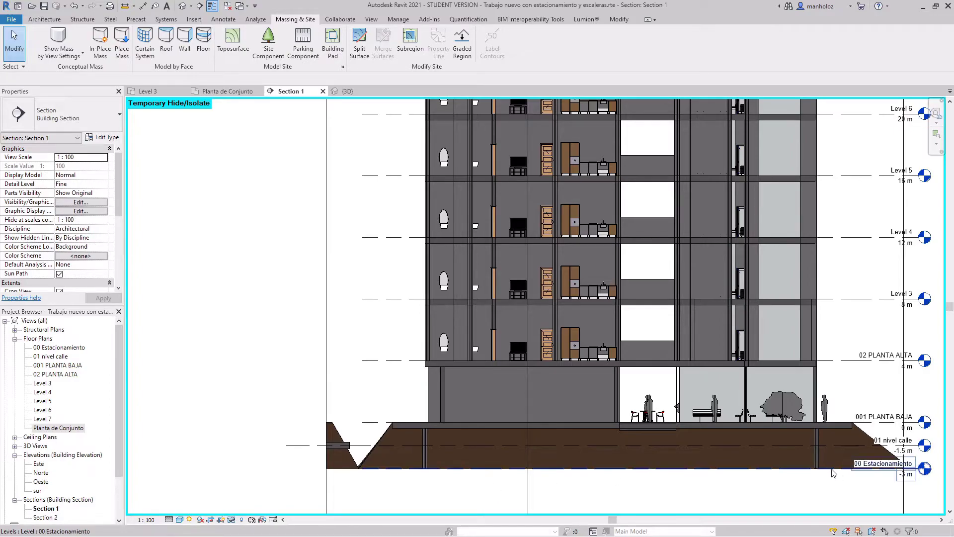
pyautogui.doubleClick(54, 348)
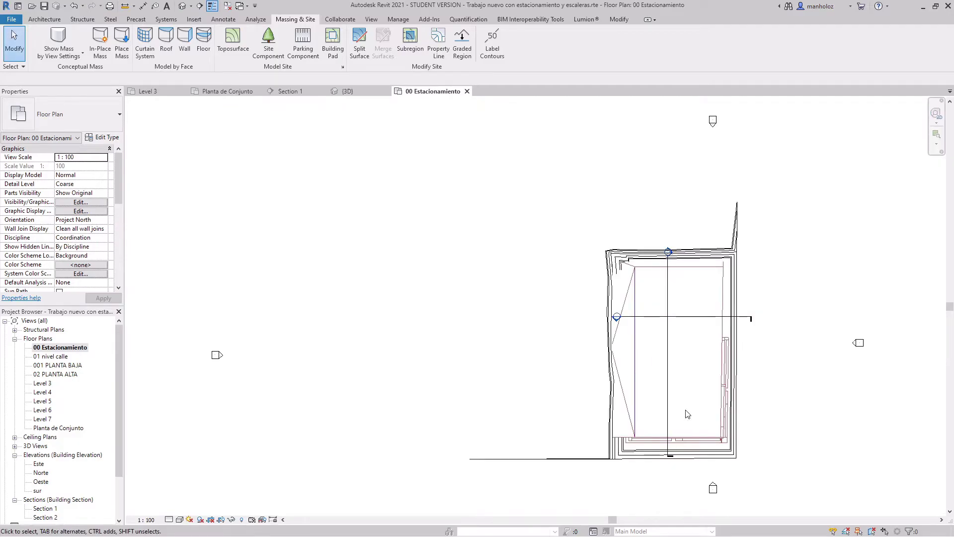
# Temporarily hide BASE.dwg in the 00 Estacionamiento plan and select the top inner wall.
pyautogui.scroll(1, 670, 440)
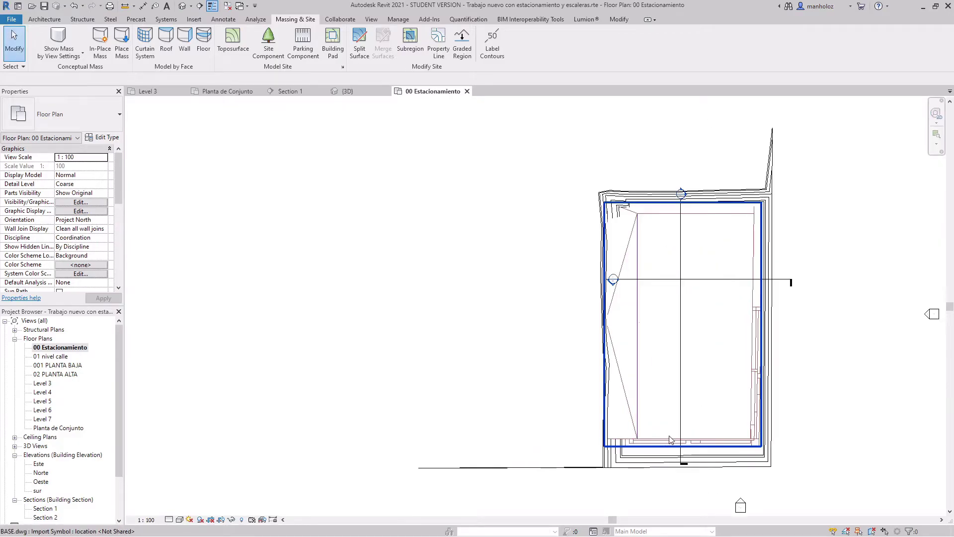
pyautogui.click(668, 441)
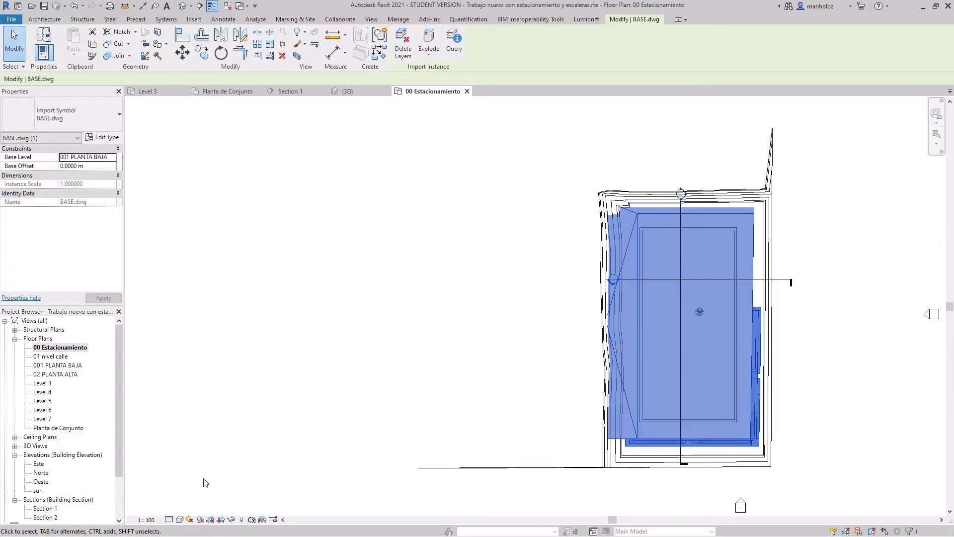
pyautogui.click(252, 518)
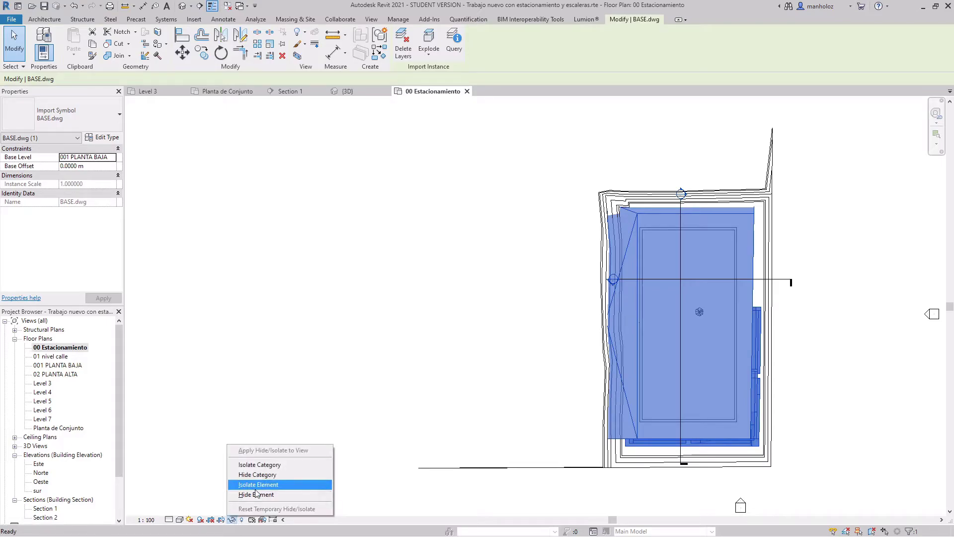
pyautogui.click(320, 493)
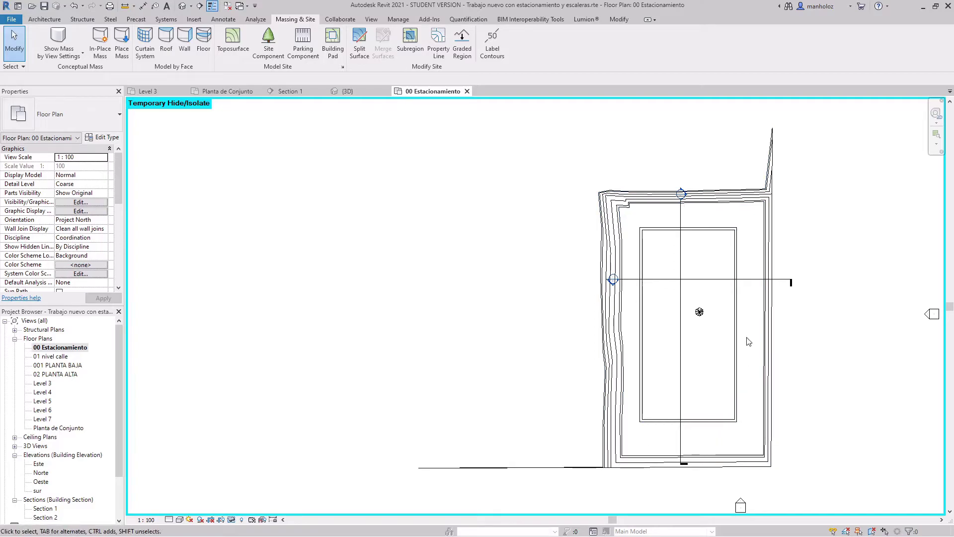
pyautogui.click(674, 233)
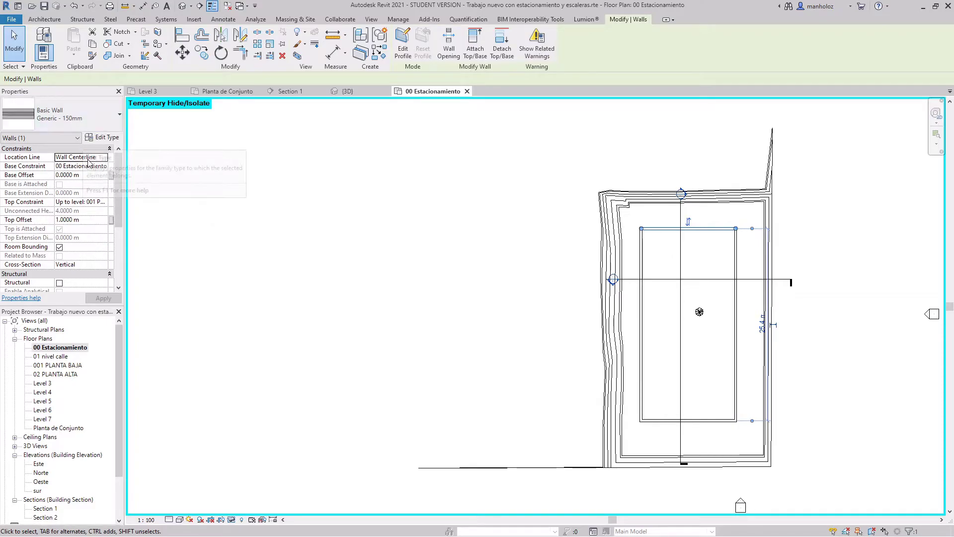
# Start a building pad and duplicate its type as 'losa de cimentacion o terraceria', reviewing its structure.
pyautogui.click(454, 220)
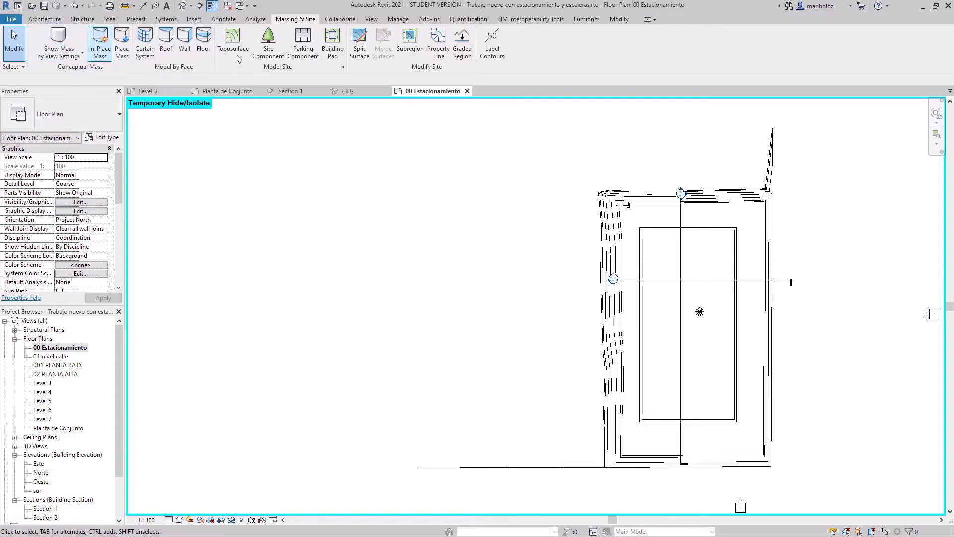
pyautogui.click(331, 42)
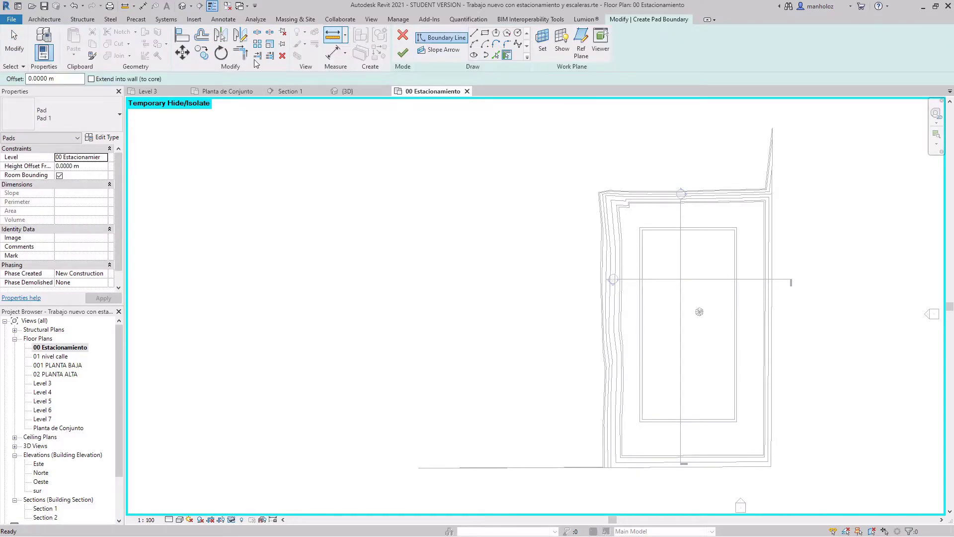
pyautogui.click(102, 138)
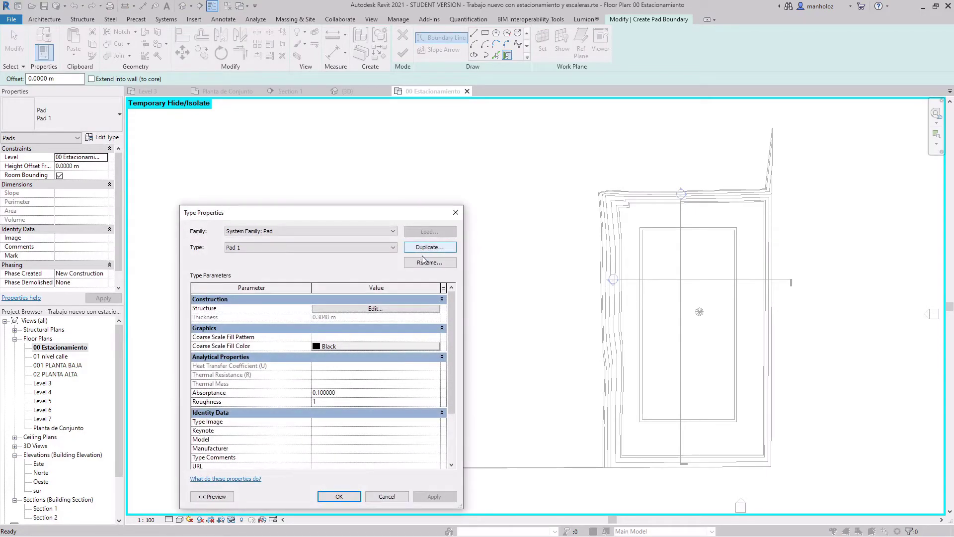
pyautogui.click(425, 248)
pyautogui.write('losa de cimentacio')
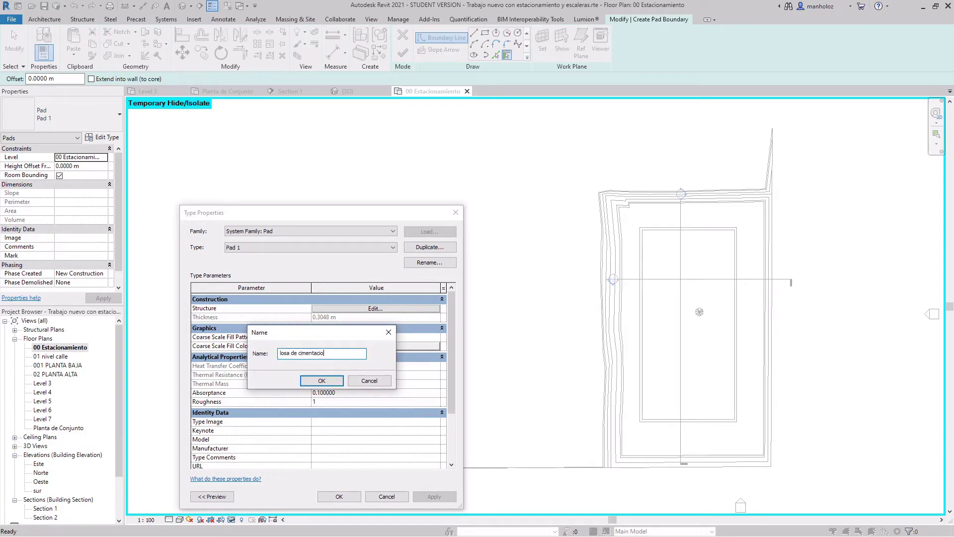
pyautogui.write('n o terra')
pyautogui.write('ceria')
pyautogui.press('Return')
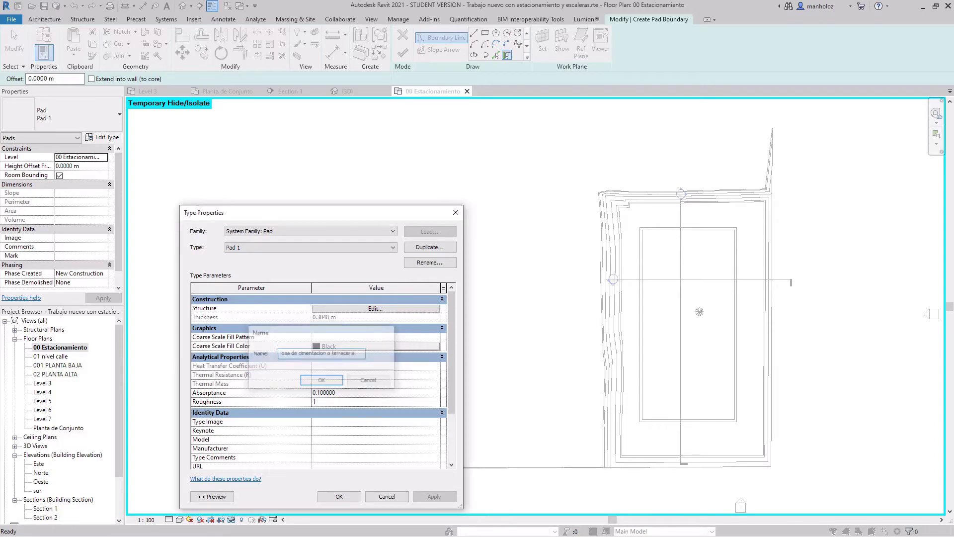
pyautogui.click(358, 310)
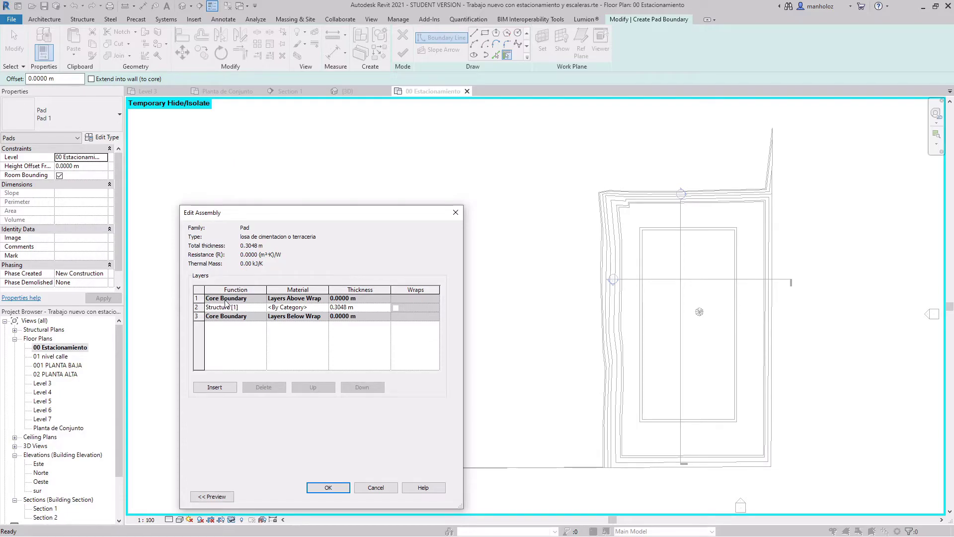
pyautogui.click(339, 490)
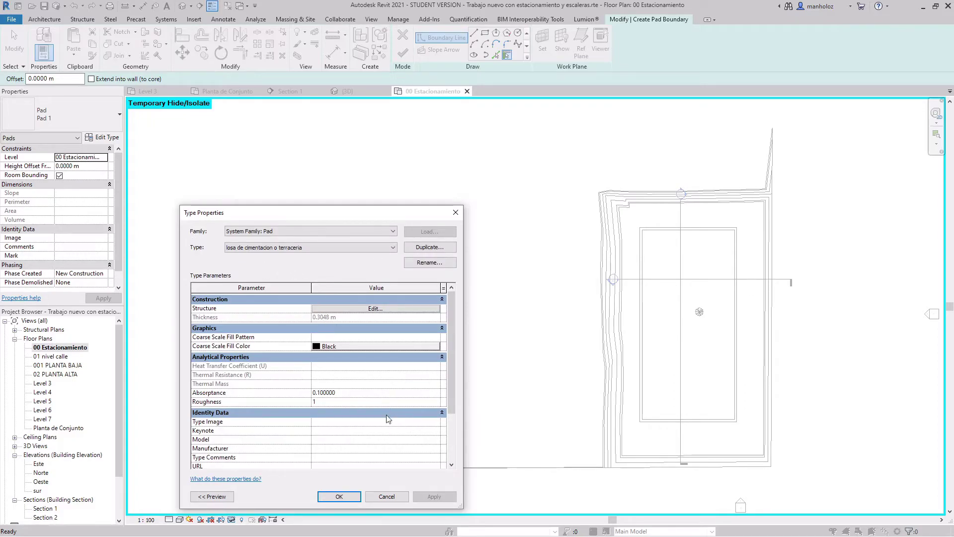
# Draw a rectangular pad boundary along the parking's inner walls, finish the pad, and open Section 1.
pyautogui.click(339, 497)
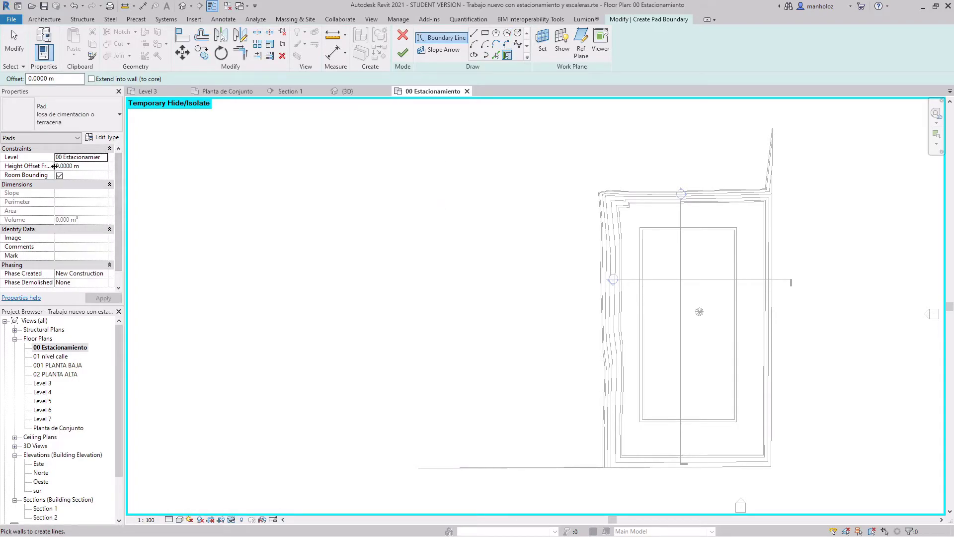
pyautogui.click(486, 34)
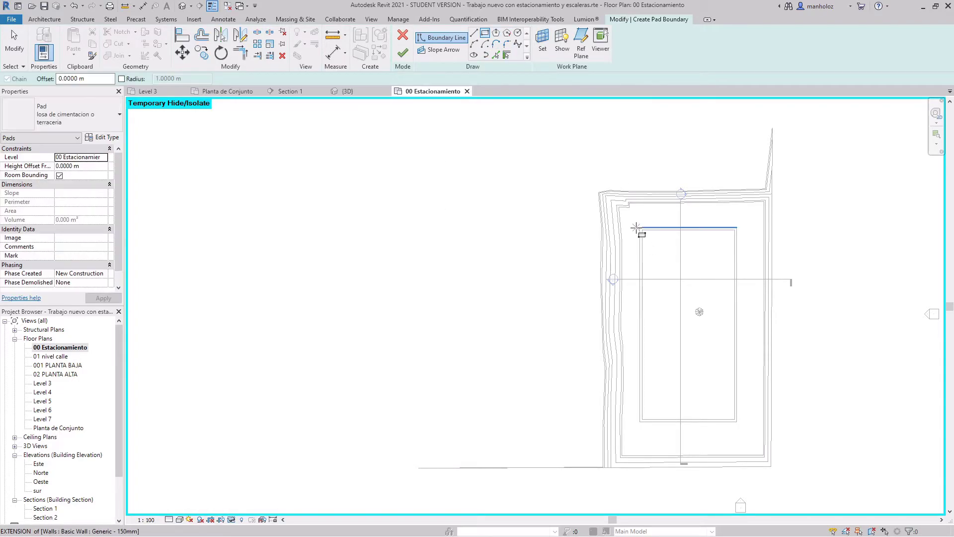
pyautogui.click(640, 228)
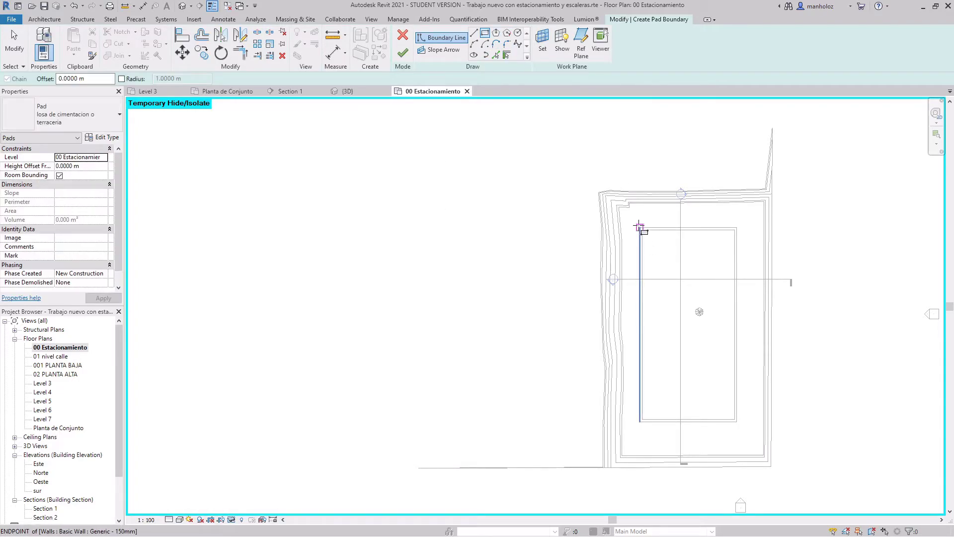
pyautogui.click(737, 421)
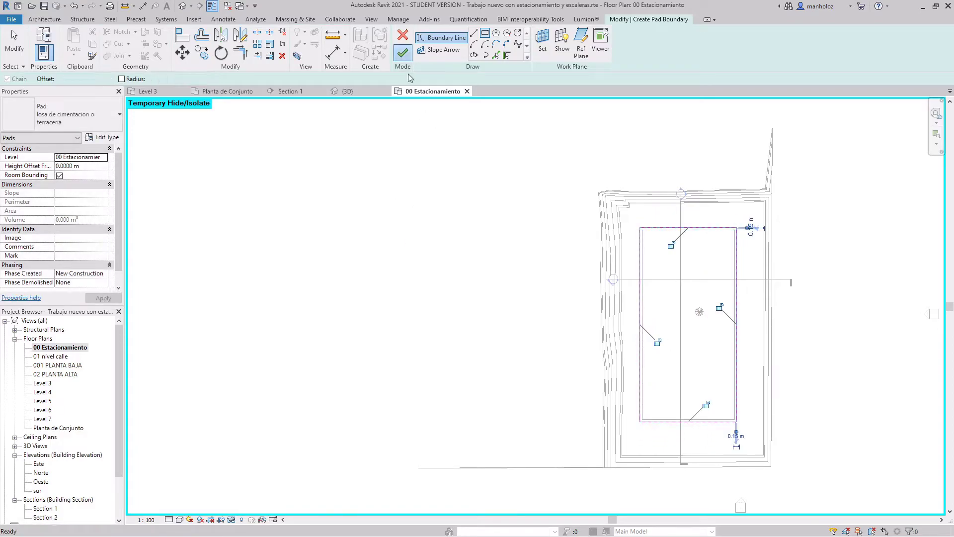
pyautogui.click(403, 52)
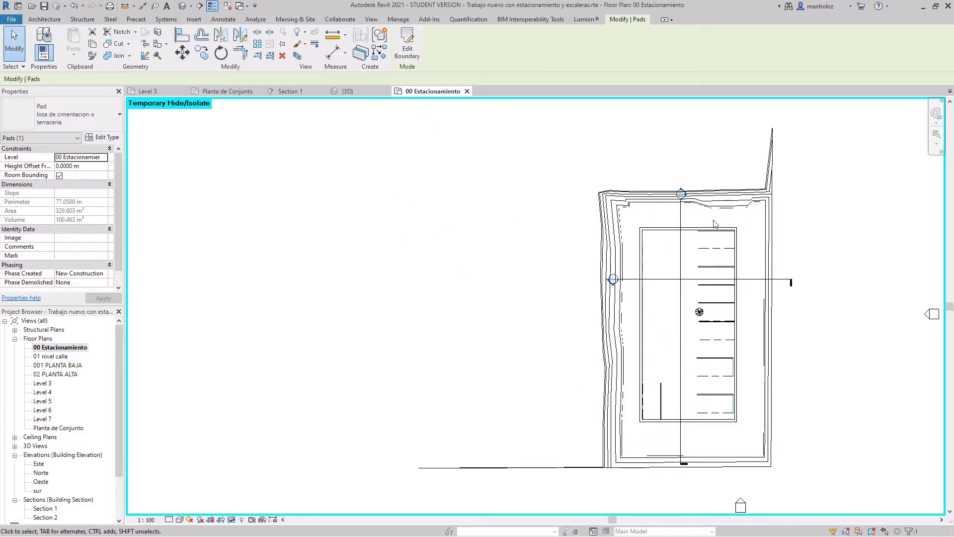
pyautogui.doubleClick(681, 202)
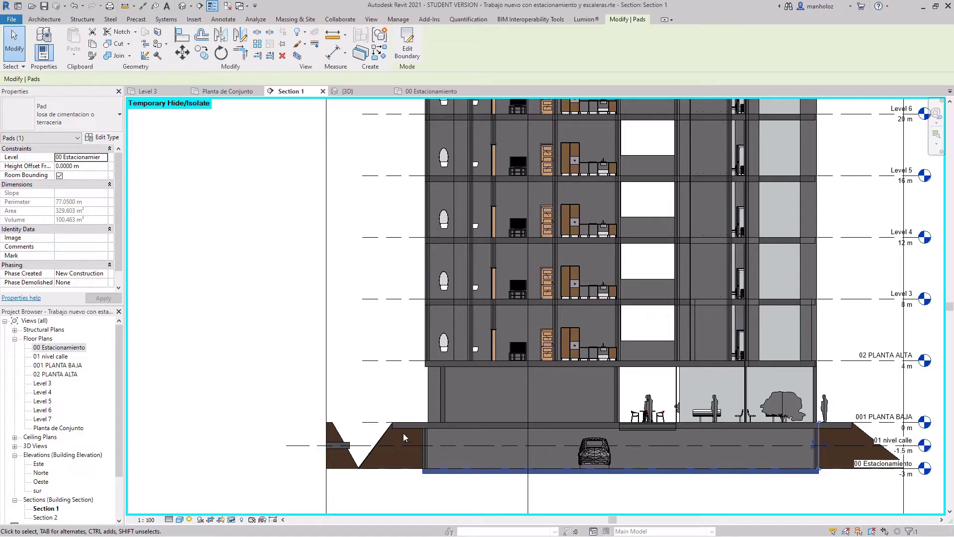
# Reopen the 00 Estacionamiento floor plan and clear the selection on the finished building pad.
pyautogui.doubleClick(66, 348)
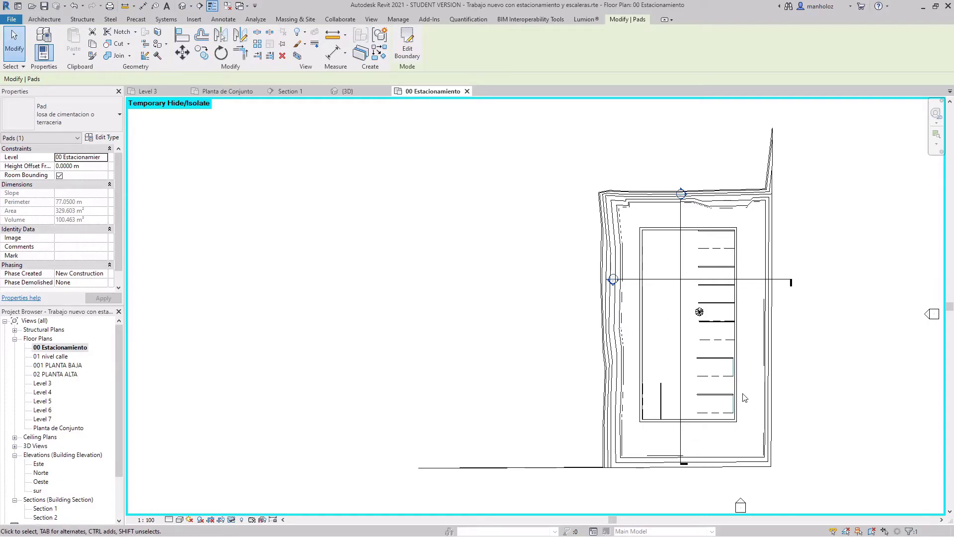
pyautogui.click(31, 20)
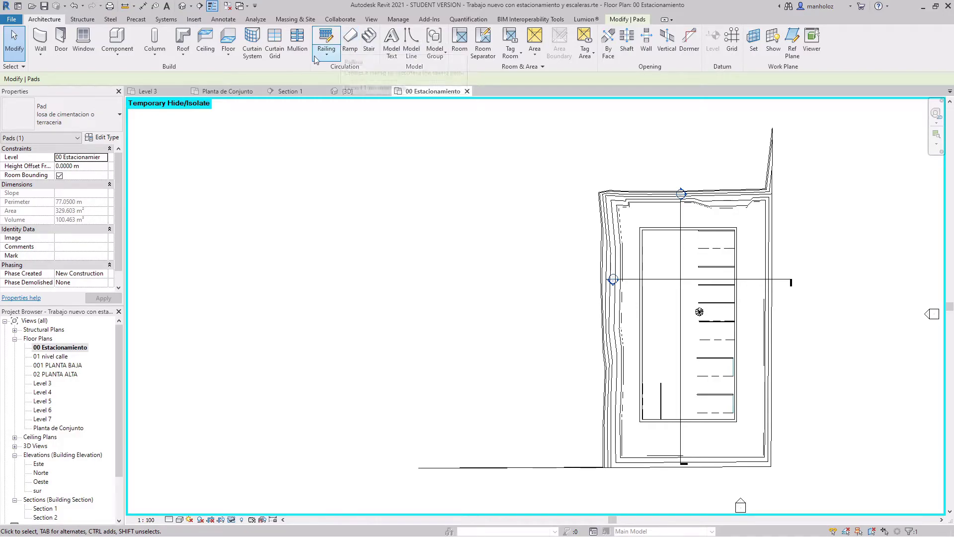
pyautogui.click(612, 20)
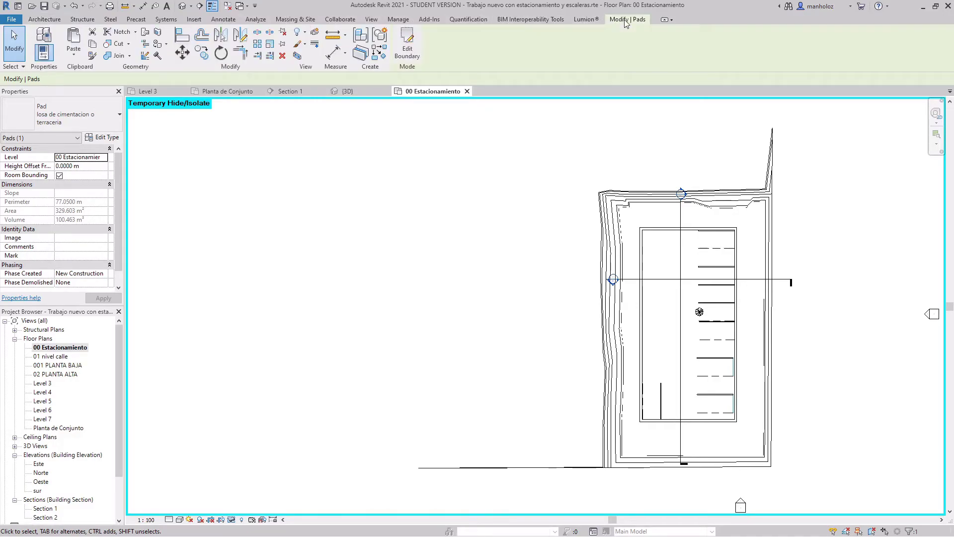
pyautogui.click(412, 145)
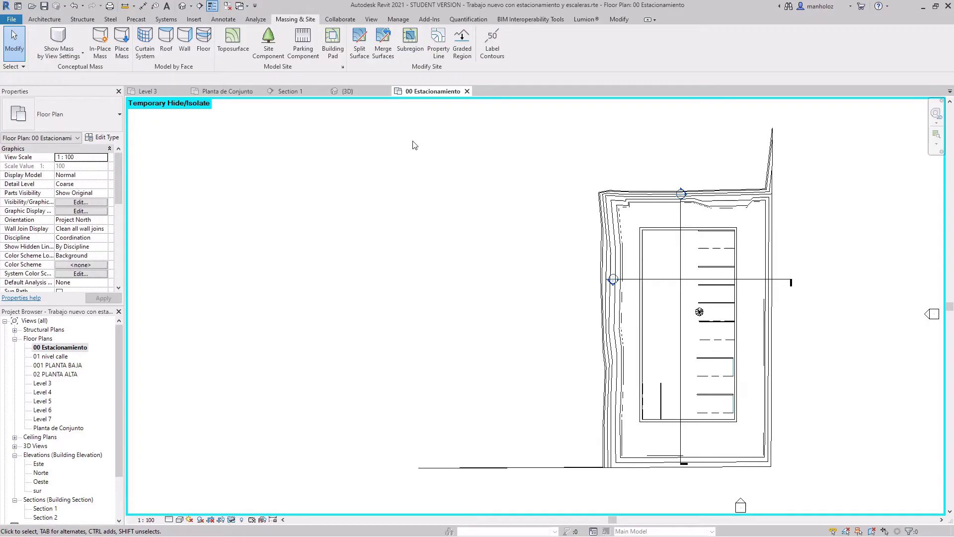
# Start a new building pad beside the parking bays with a 4.5 m × 2.1 m rectangular boundary.
pyautogui.click(331, 42)
pyautogui.scroll(1, 765, 434)
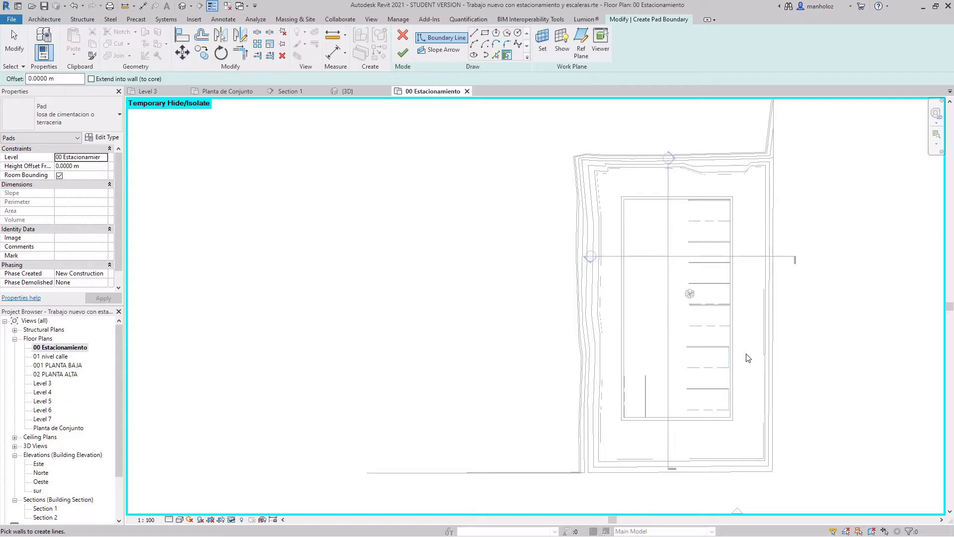
pyautogui.click(485, 33)
pyautogui.scroll(3, 740, 369)
pyautogui.scroll(1, 740, 370)
pyautogui.click(724, 334)
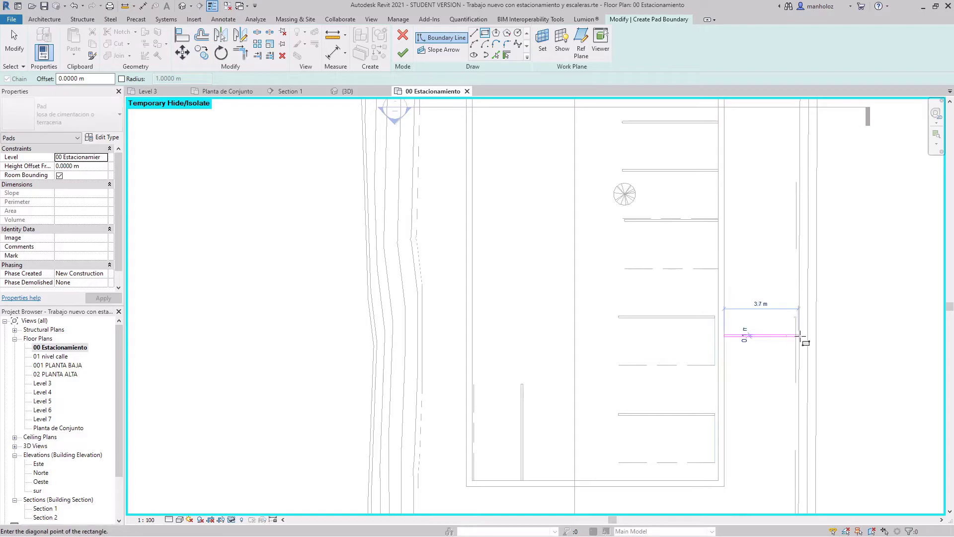
pyautogui.click(814, 376)
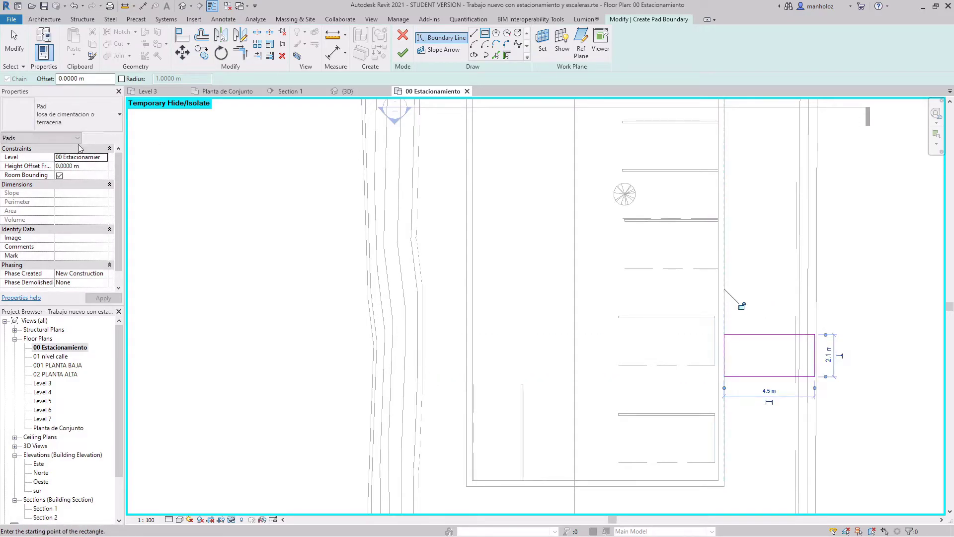
# Add a slope arrow from the left-edge midpoint to the right-edge midpoint of the pad.
pyautogui.click(439, 49)
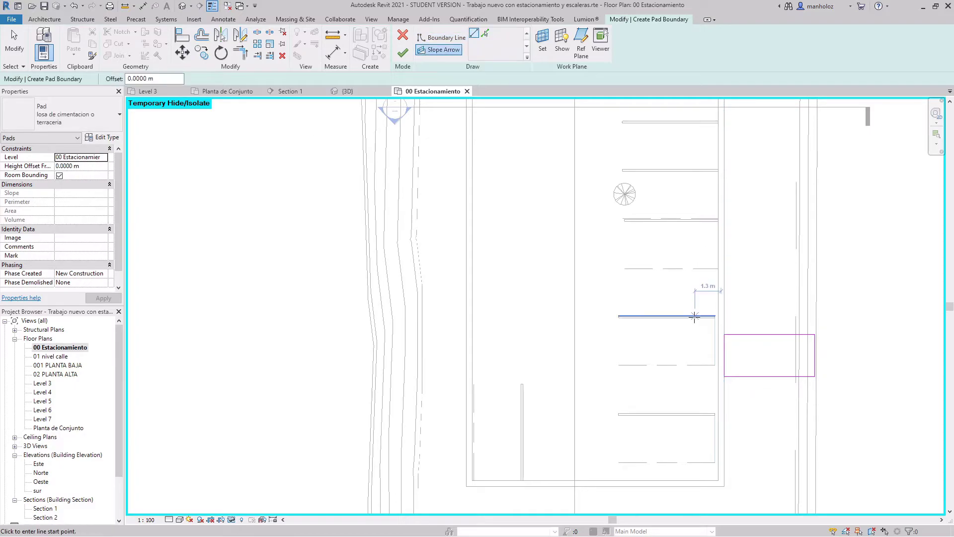
pyautogui.click(724, 355)
pyautogui.click(815, 356)
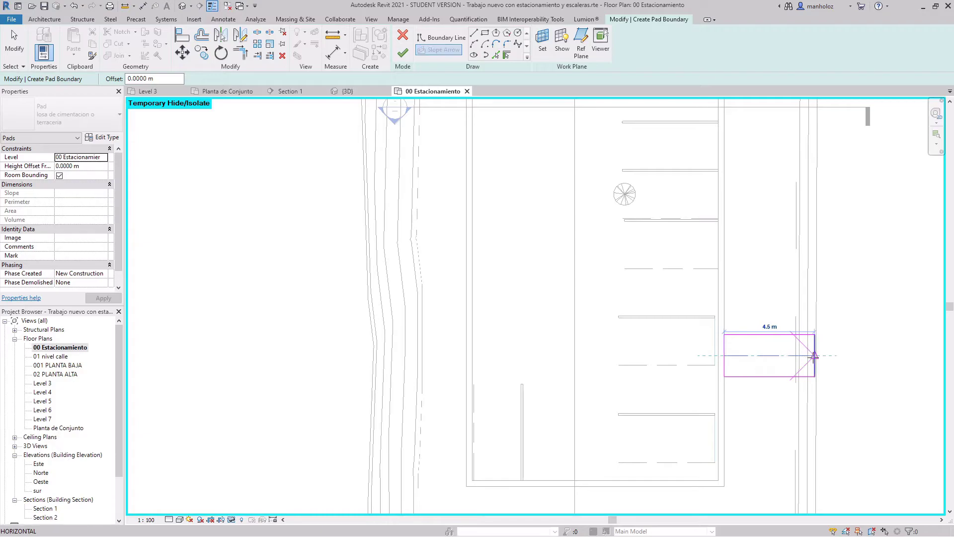
pyautogui.press('Escape')
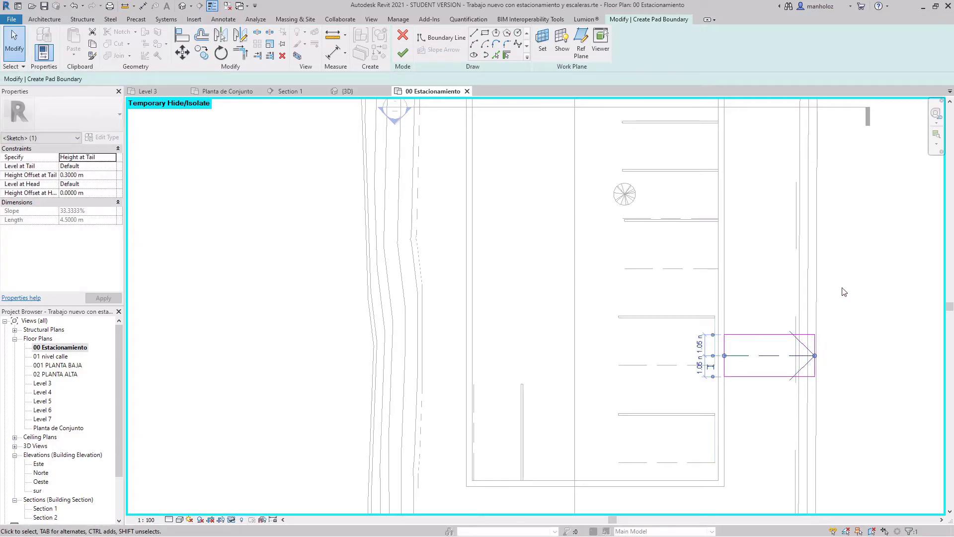
pyautogui.press('Escape')
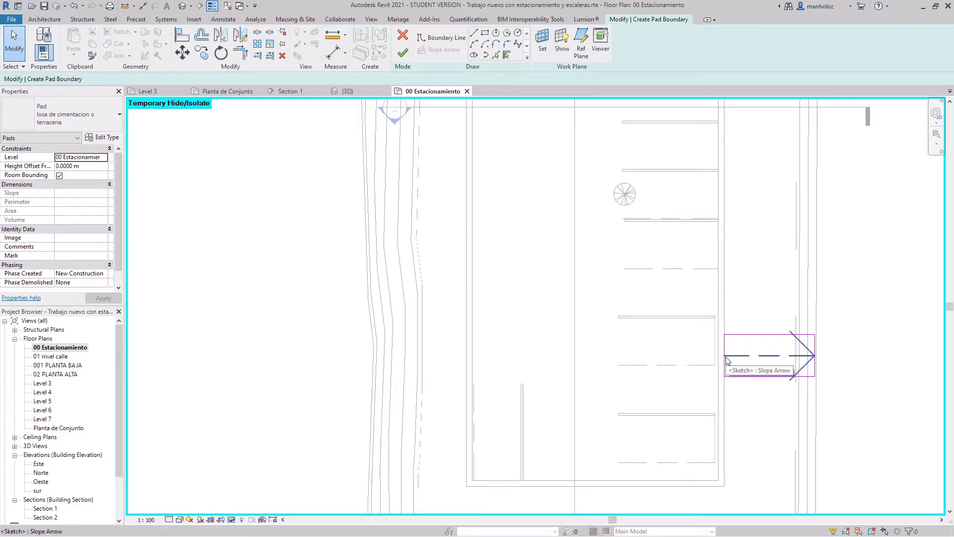
# Set the slope arrow to tail offset 0 at 00 Estacionamiento and head at 001 PLANTA BAJA, then finish the pad.
pyautogui.click(727, 356)
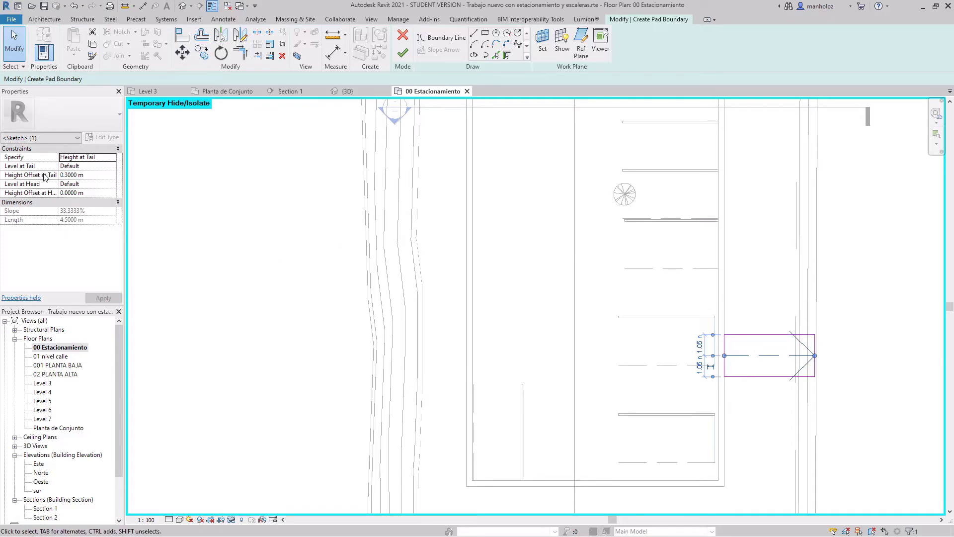
pyautogui.click(101, 176)
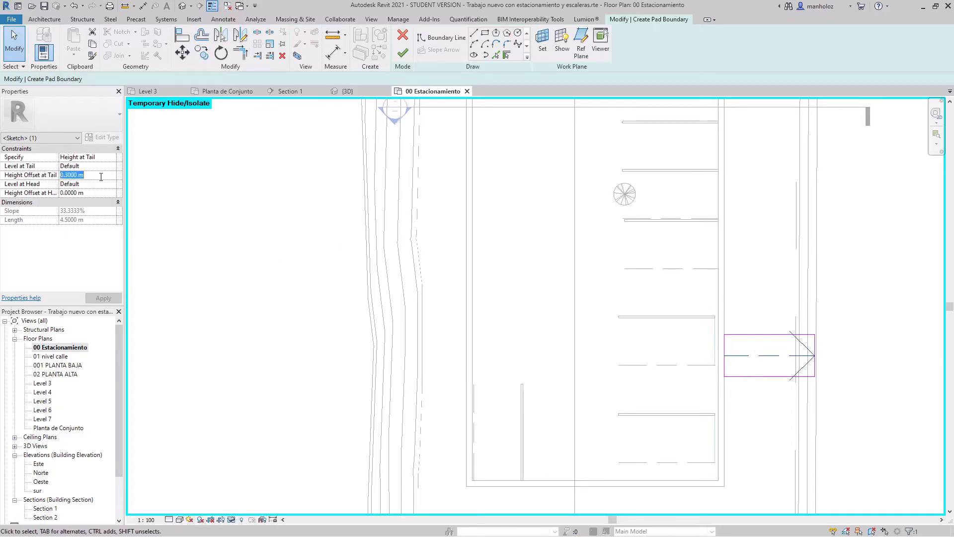
pyautogui.write('0')
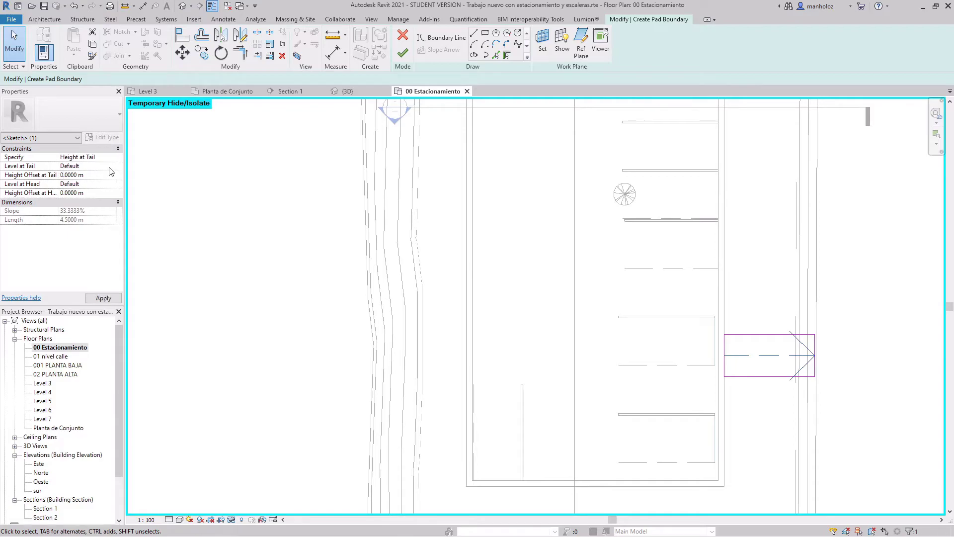
pyautogui.click(113, 167)
pyautogui.press('Down')
pyautogui.press('Return')
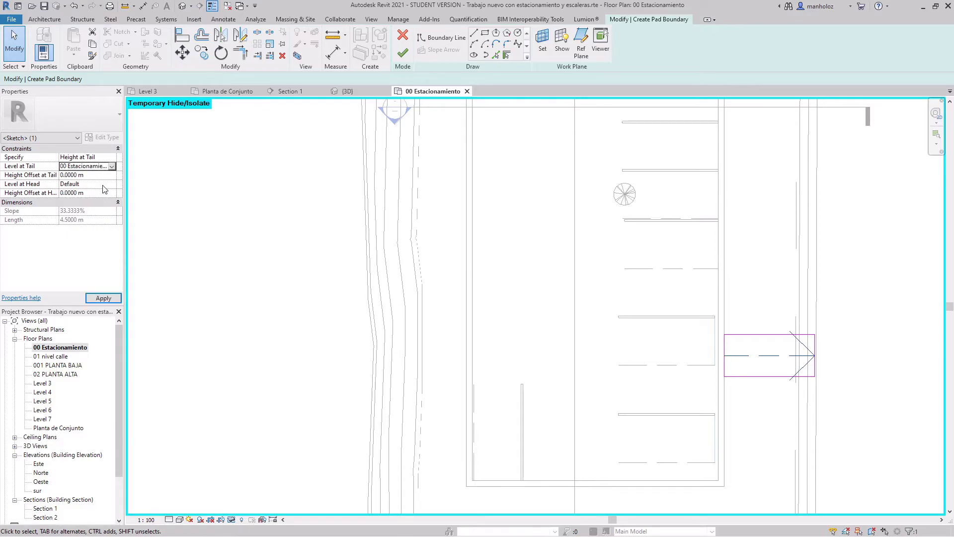
pyautogui.click(112, 185)
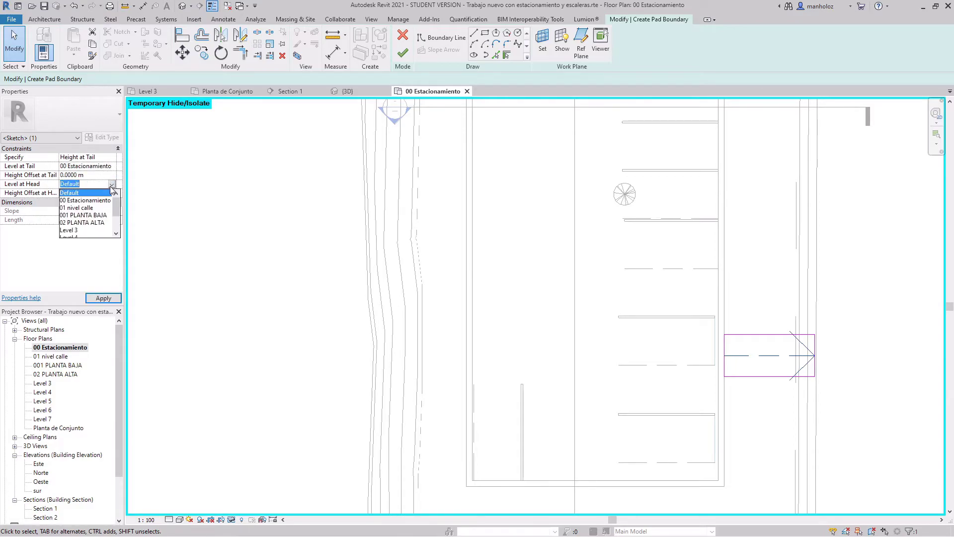
pyautogui.click(94, 215)
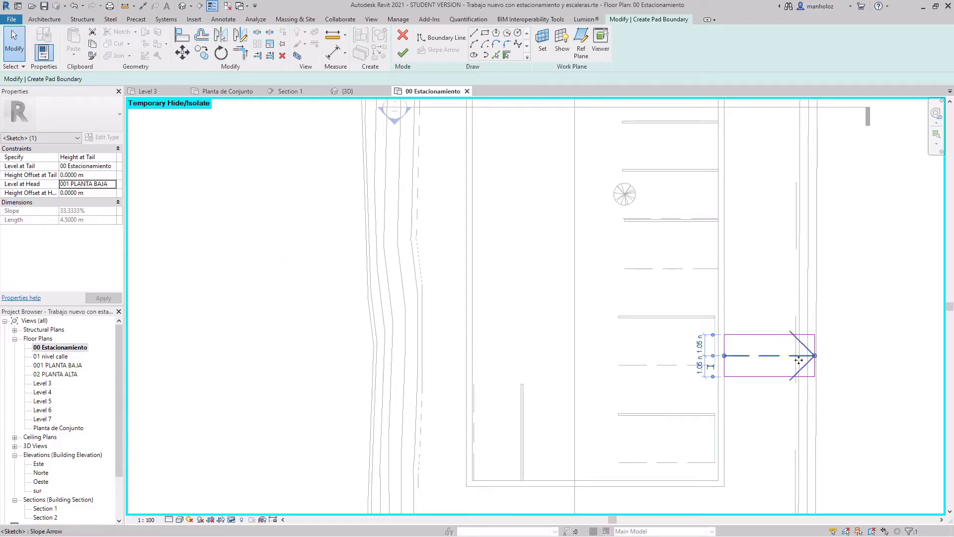
pyautogui.click(402, 52)
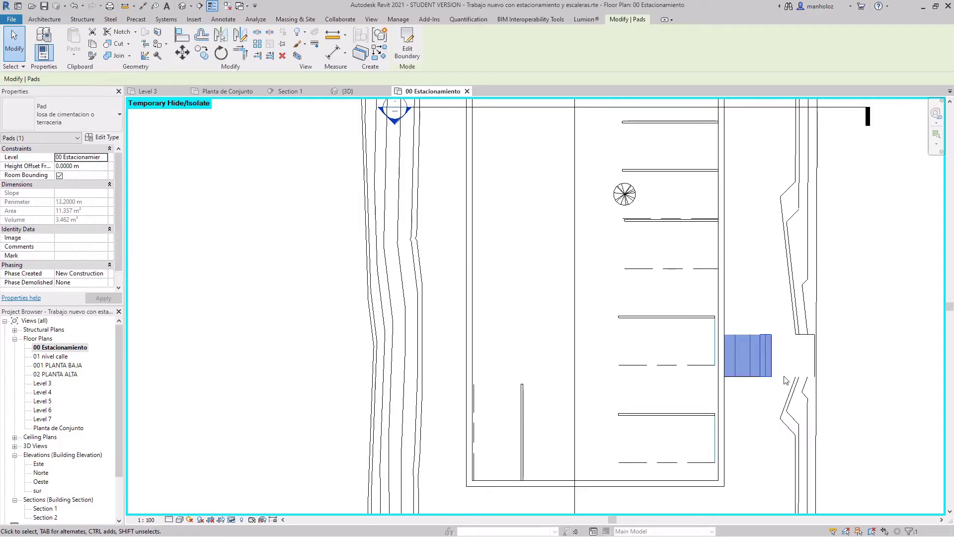
# In the {3D} view, zoom in and inspect the ramp pad's cut in the terrain.
pyautogui.click(183, 6)
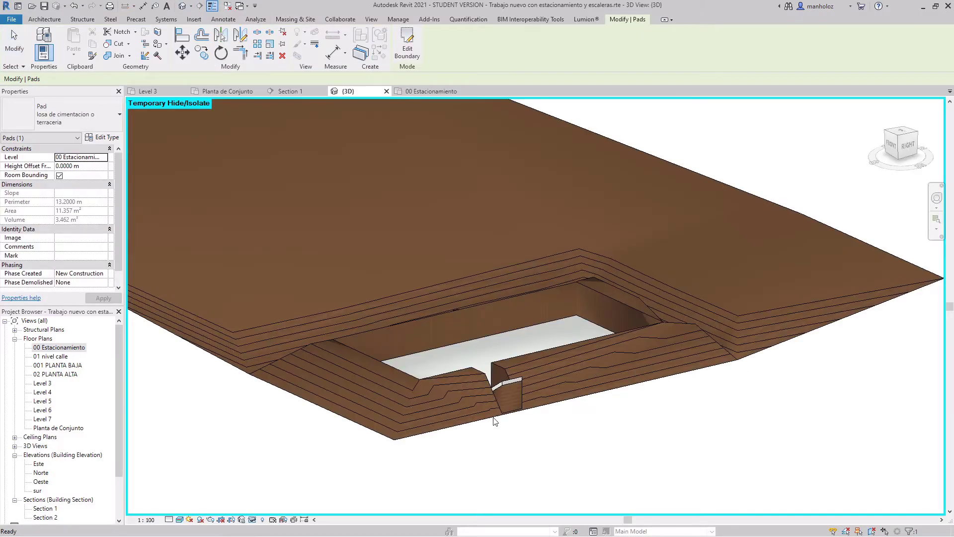
pyautogui.click(495, 421)
pyautogui.scroll(3, 494, 421)
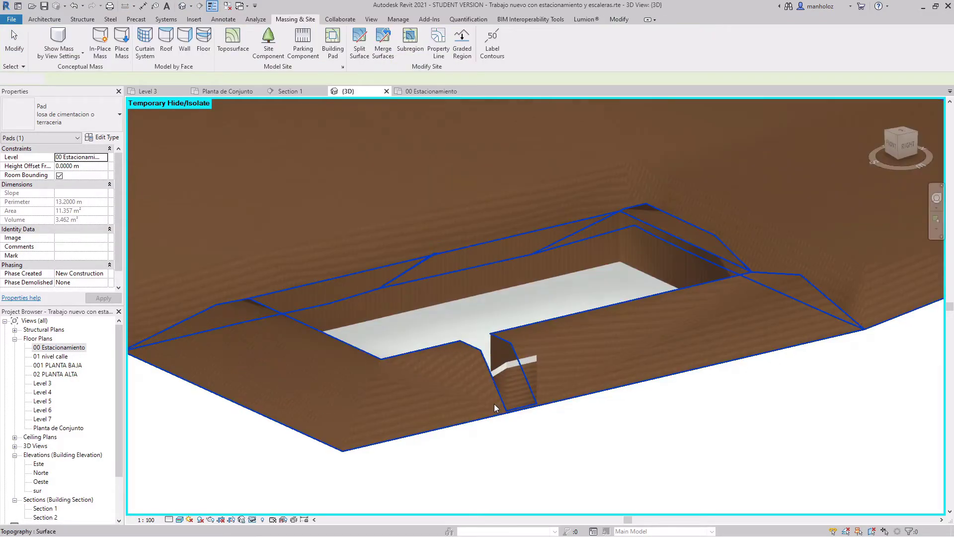
pyautogui.scroll(3, 505, 374)
pyautogui.scroll(2, 511, 318)
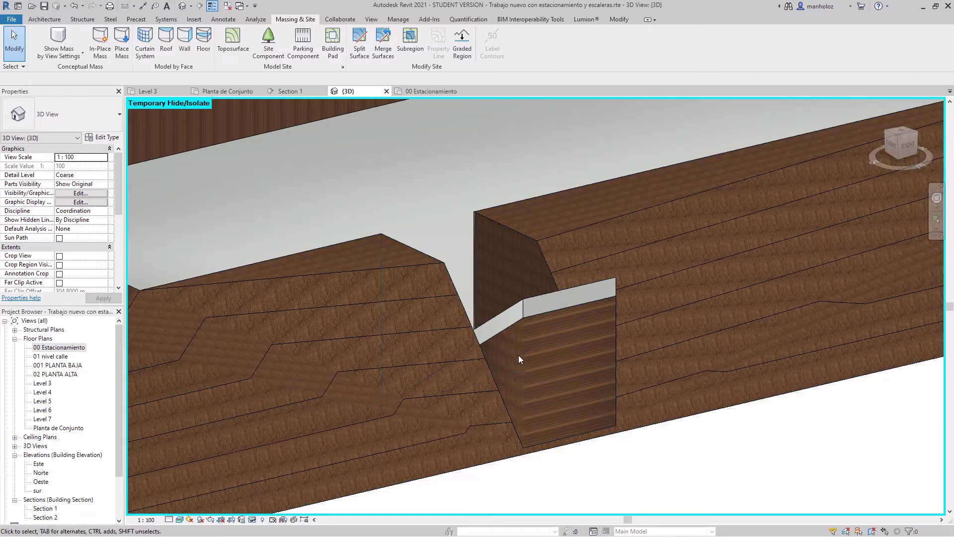
pyautogui.click(525, 303)
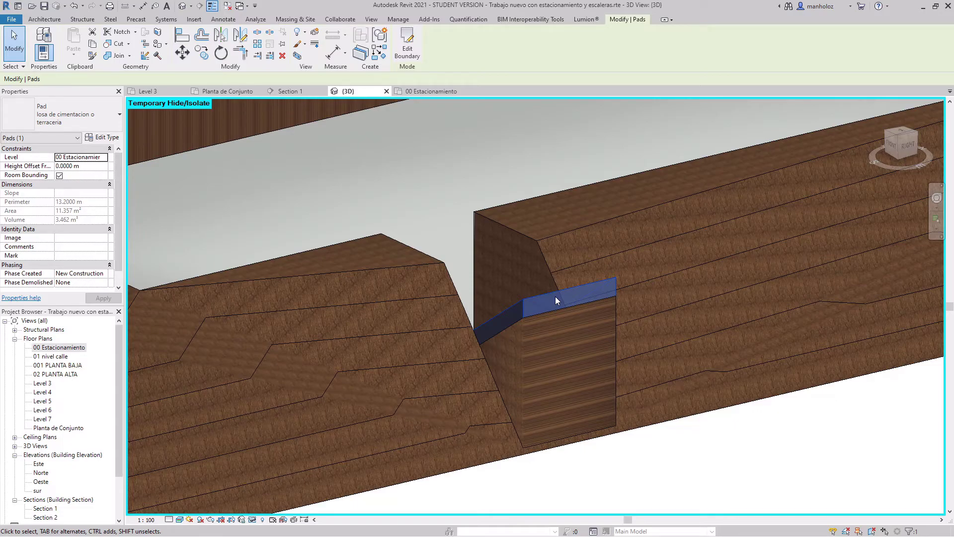
pyautogui.press('Escape')
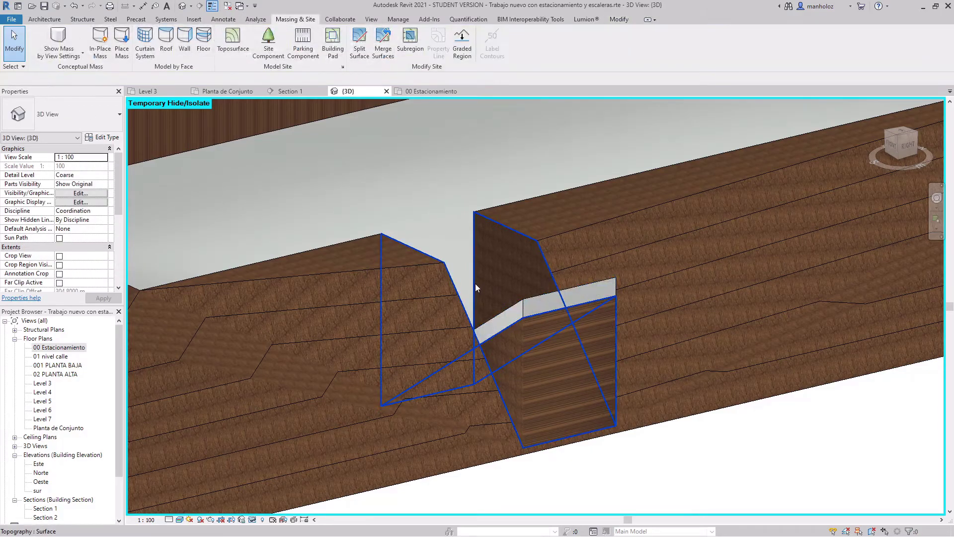
# Delete the ramp pad and open the 001 PLANTA BAJA floor plan.
pyautogui.scroll(-3, 444, 327)
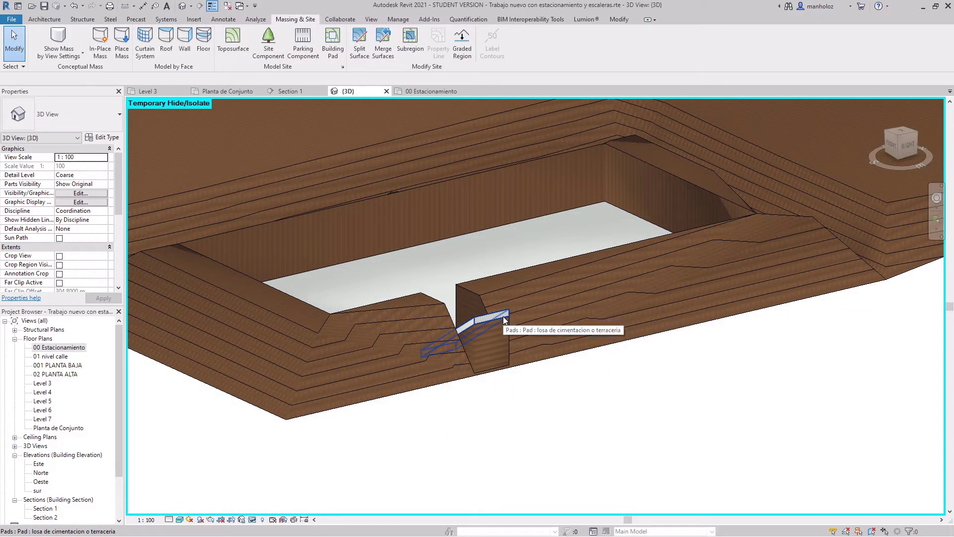
pyautogui.click(476, 316)
pyautogui.press('Delete')
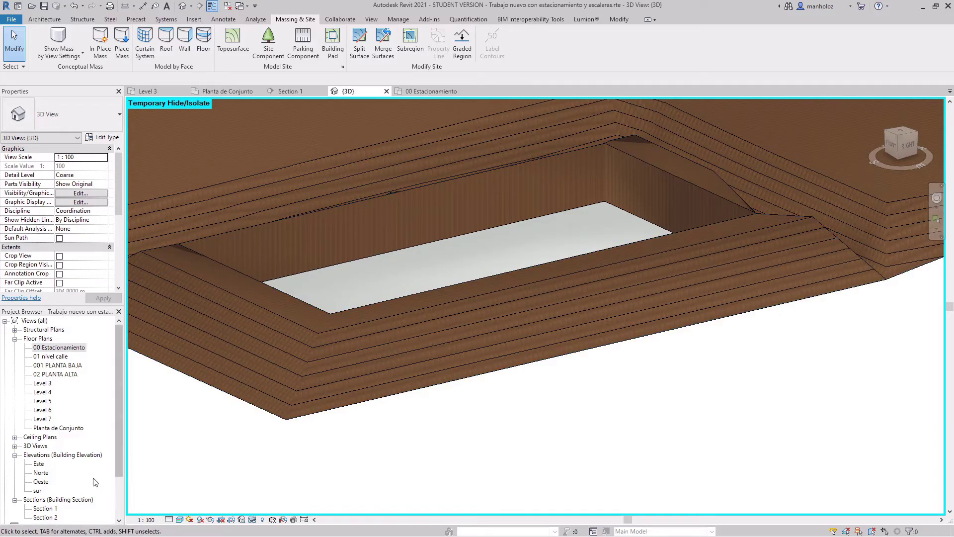
pyautogui.doubleClick(71, 367)
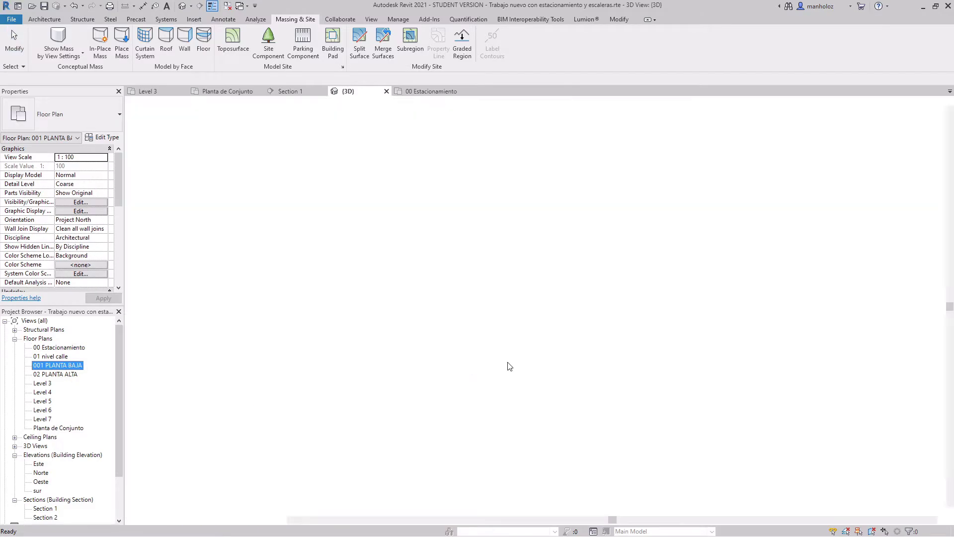
# Zoom the 001 PLANTA BAJA plan and check the building floor's outline.
pyautogui.scroll(2, 754, 451)
pyautogui.scroll(3, 754, 451)
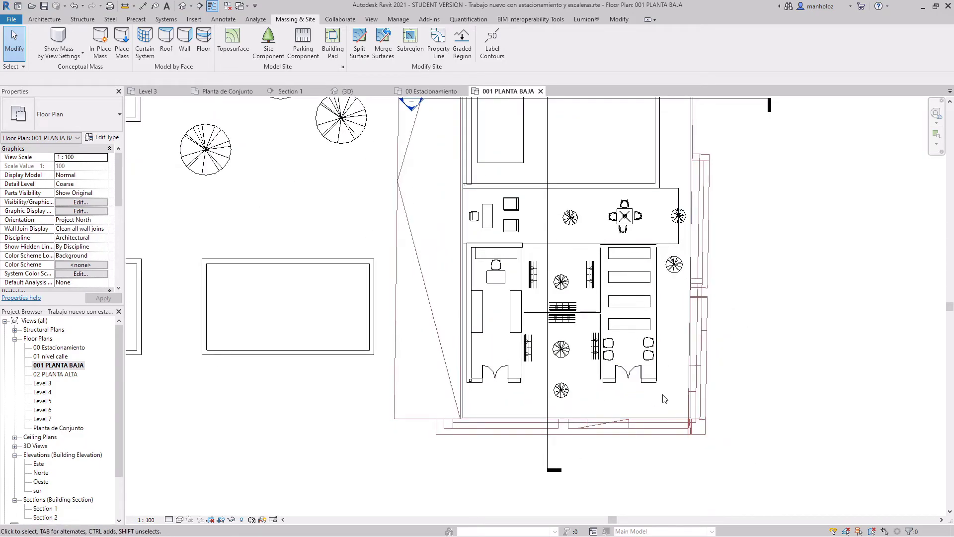
pyautogui.scroll(-2, 665, 403)
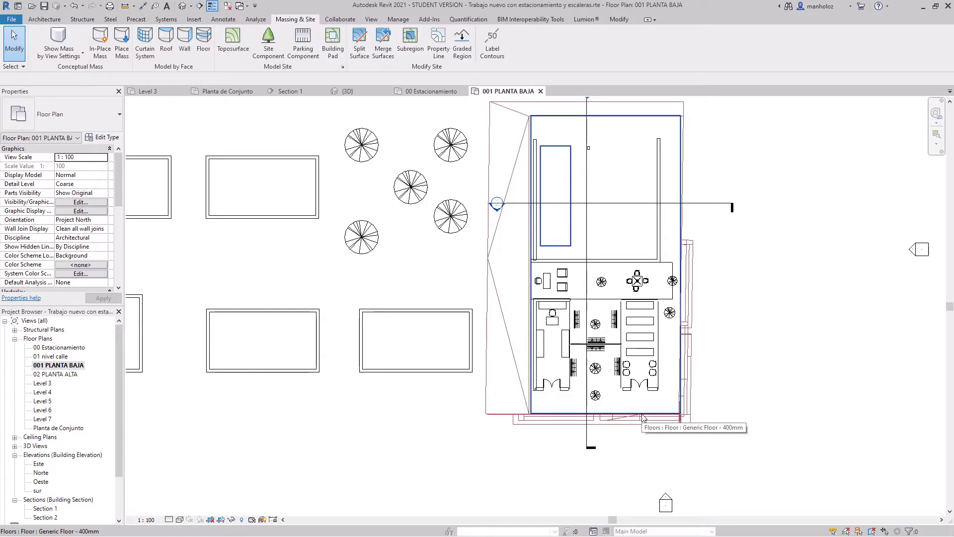
pyautogui.click(643, 416)
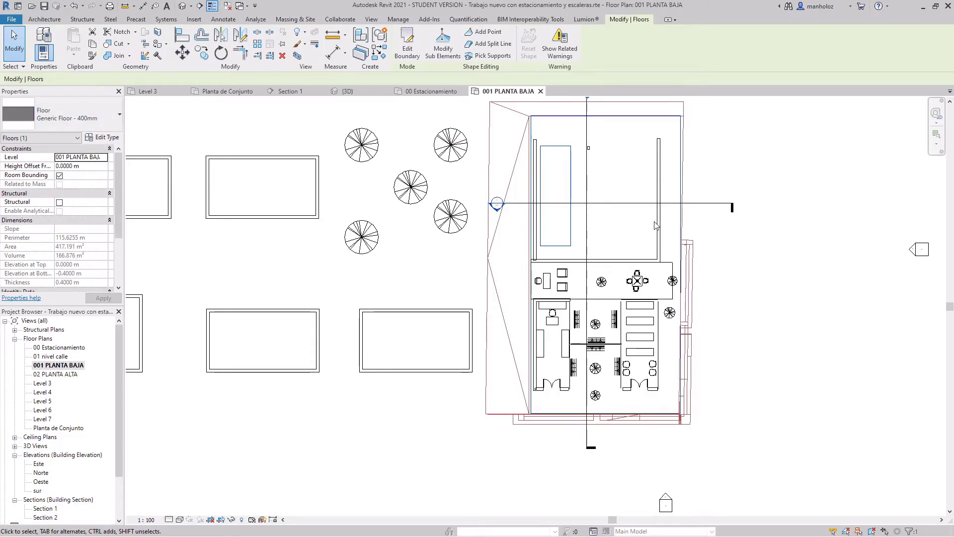
pyautogui.click(734, 156)
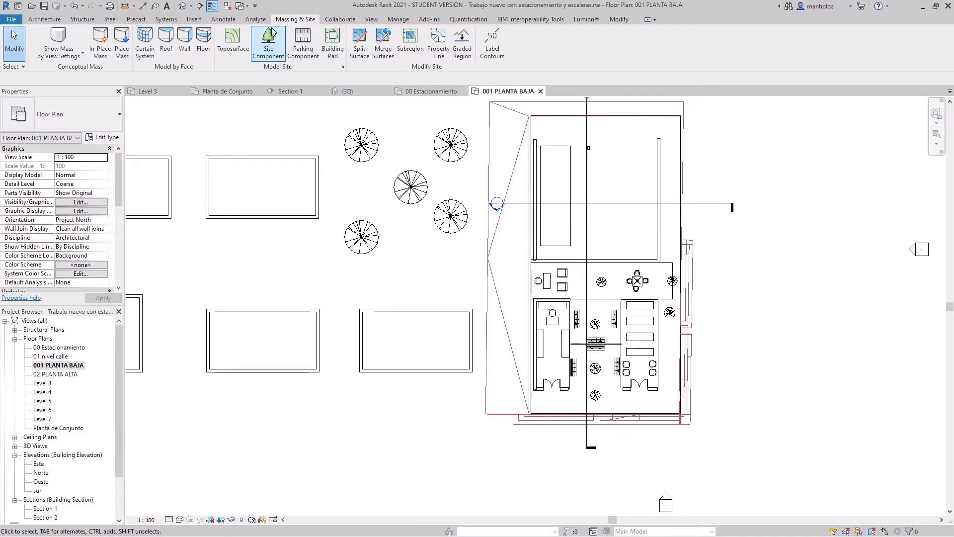
# Start a new building pad with a rectangular boundary from the floor's top-left corner.
pyautogui.click(332, 40)
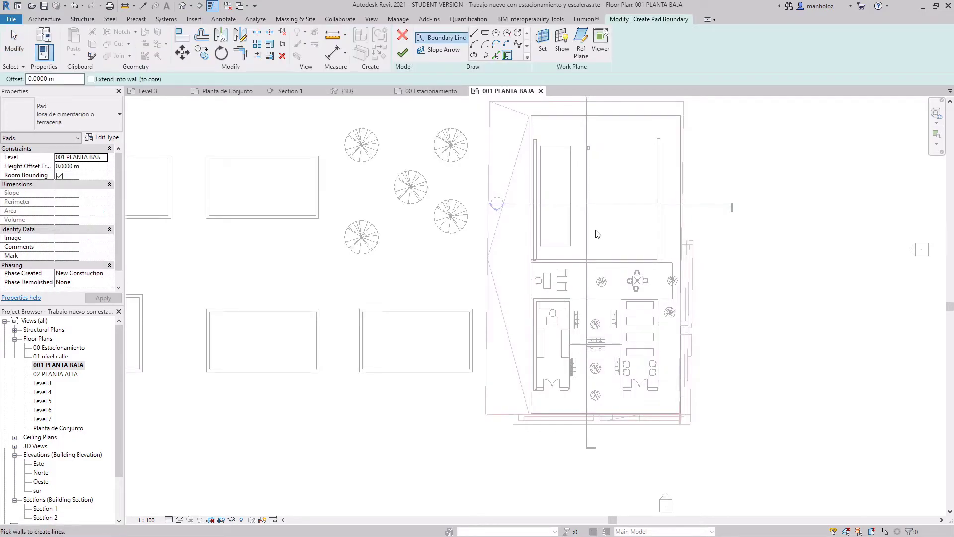
pyautogui.click(484, 33)
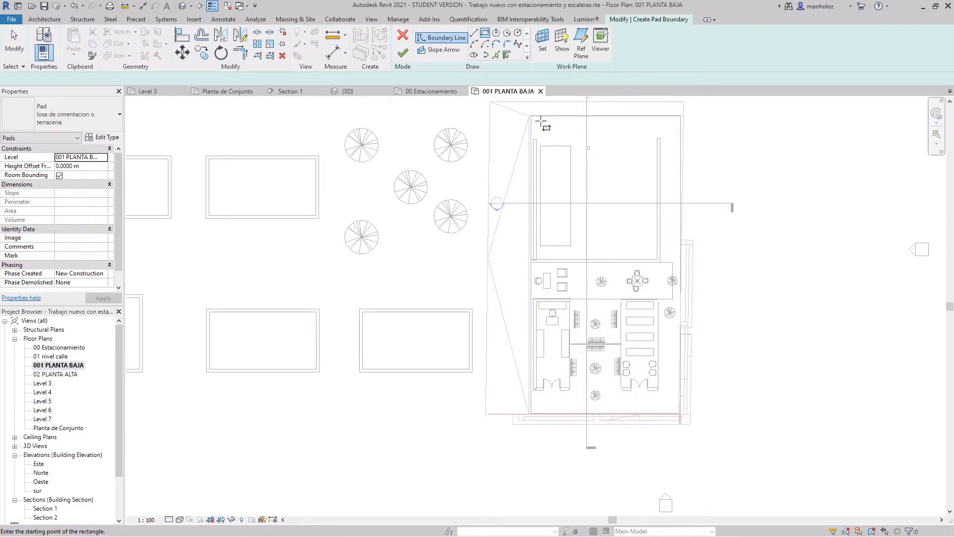
pyautogui.click(530, 116)
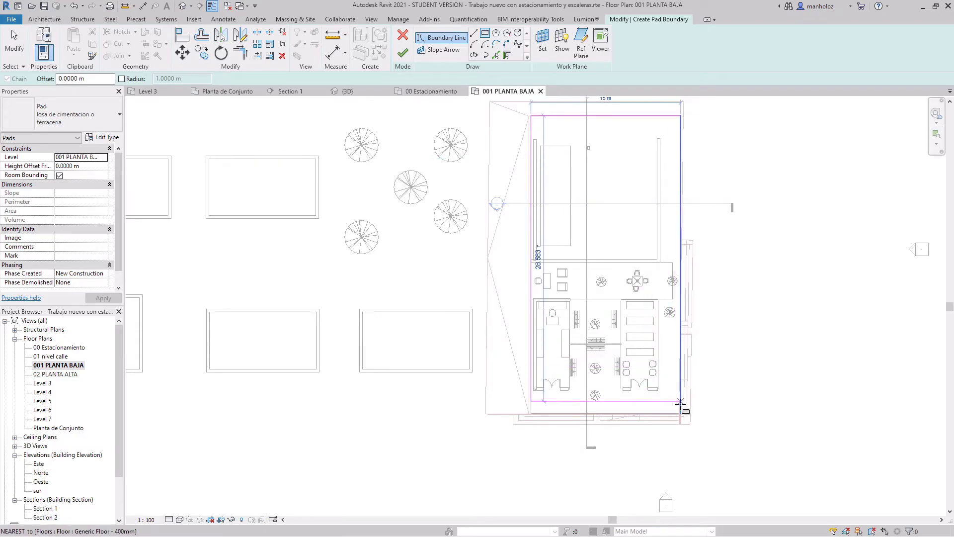
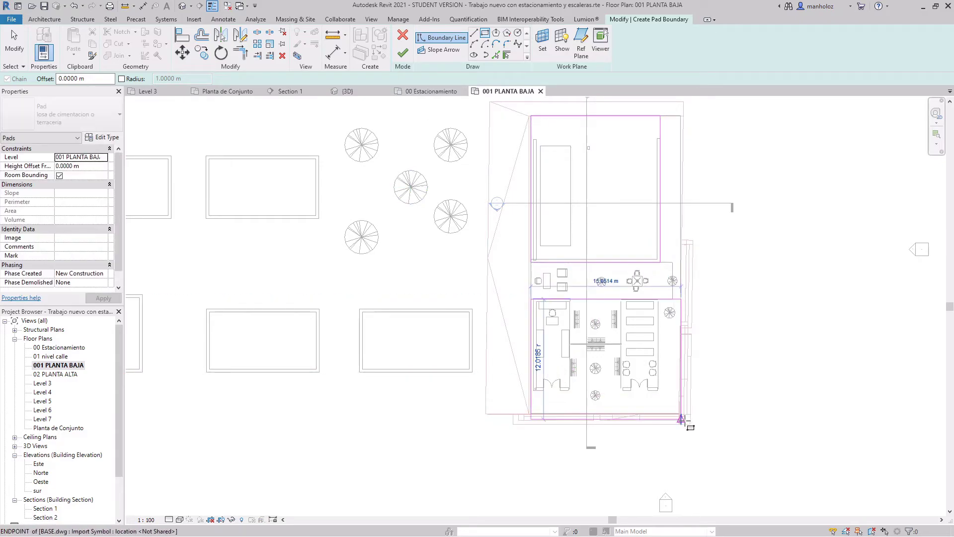
# Close the pad rectangle at the building's lower-right corner and finish; Revit rejects several connected regions.
pyautogui.click(681, 414)
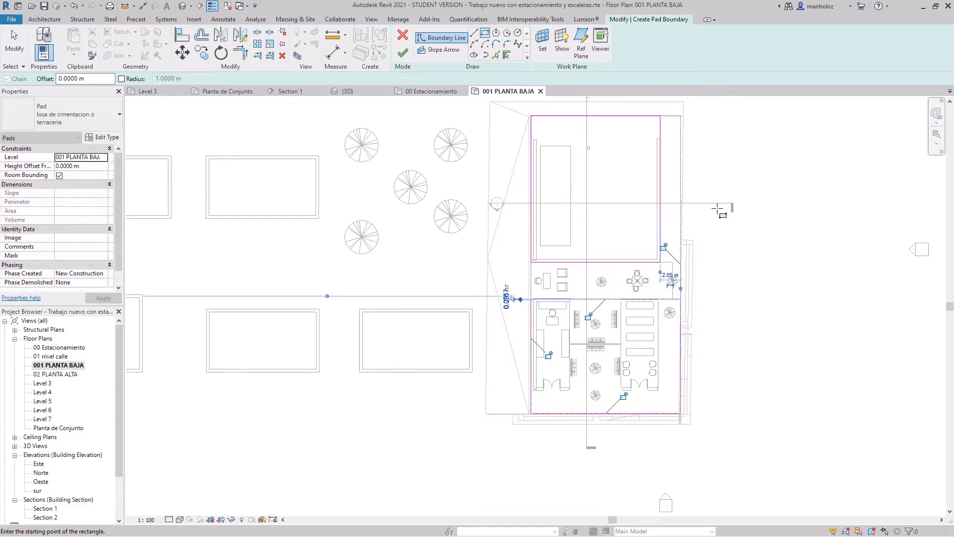
pyautogui.scroll(1, 666, 398)
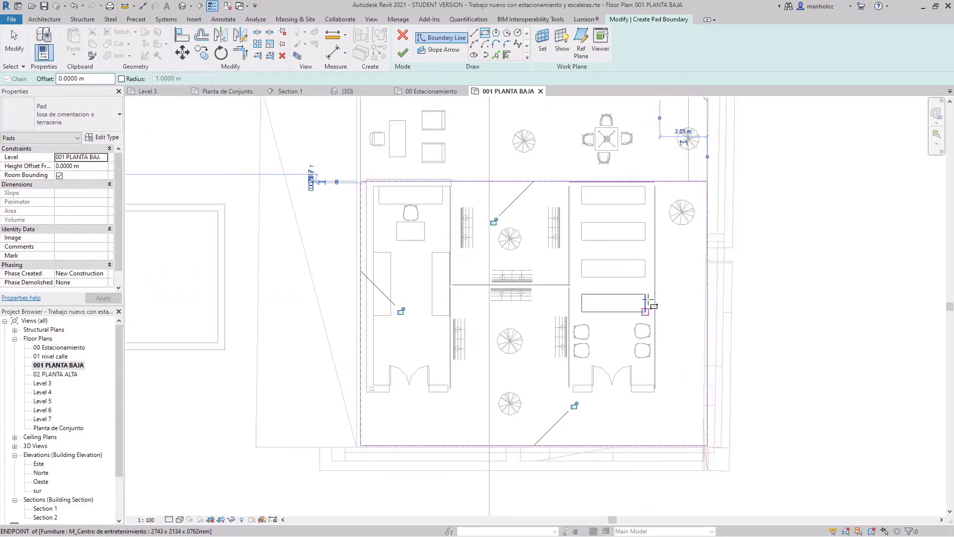
pyautogui.scroll(1, 661, 390)
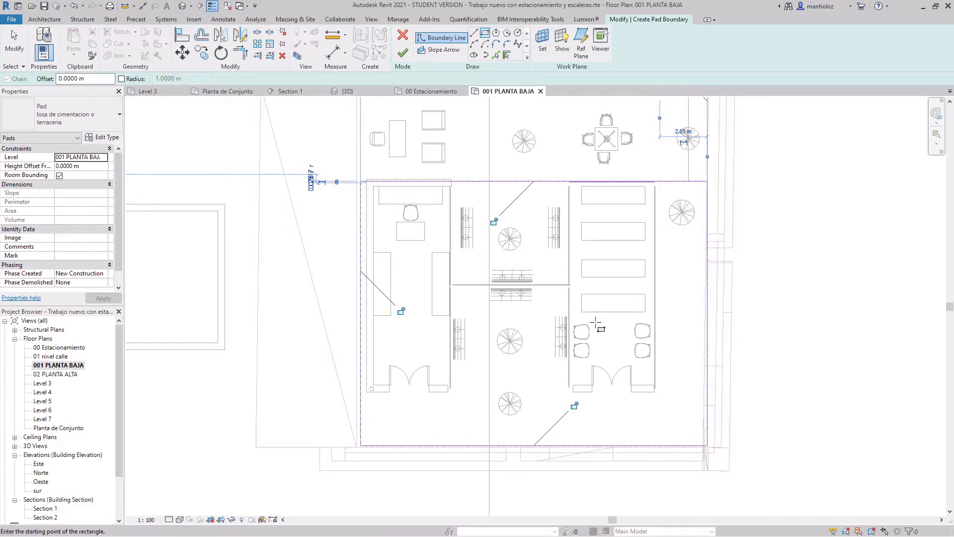
pyautogui.scroll(-1, 681, 226)
pyautogui.scroll(-1, 581, 230)
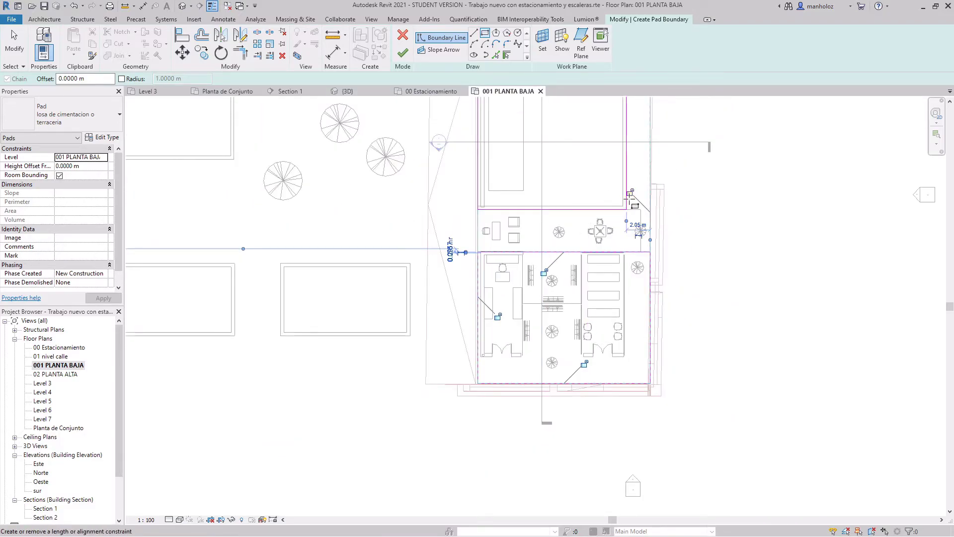
pyautogui.click(402, 52)
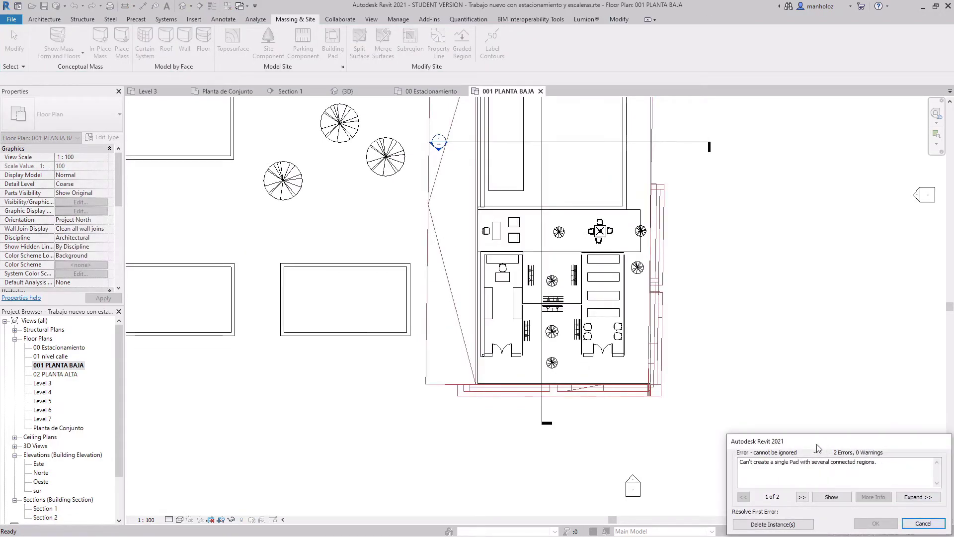
# Retry finishing the pad boundary; Revit rejects it because pads can't overlap, so keep editing.
pyautogui.click(923, 524)
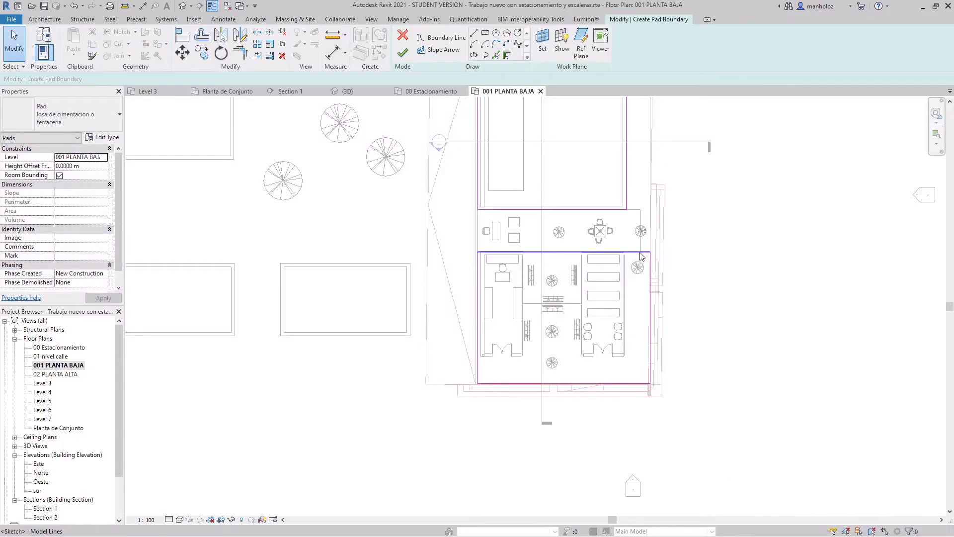
pyautogui.press('Tab')
pyautogui.click(648, 254)
pyautogui.click(728, 266)
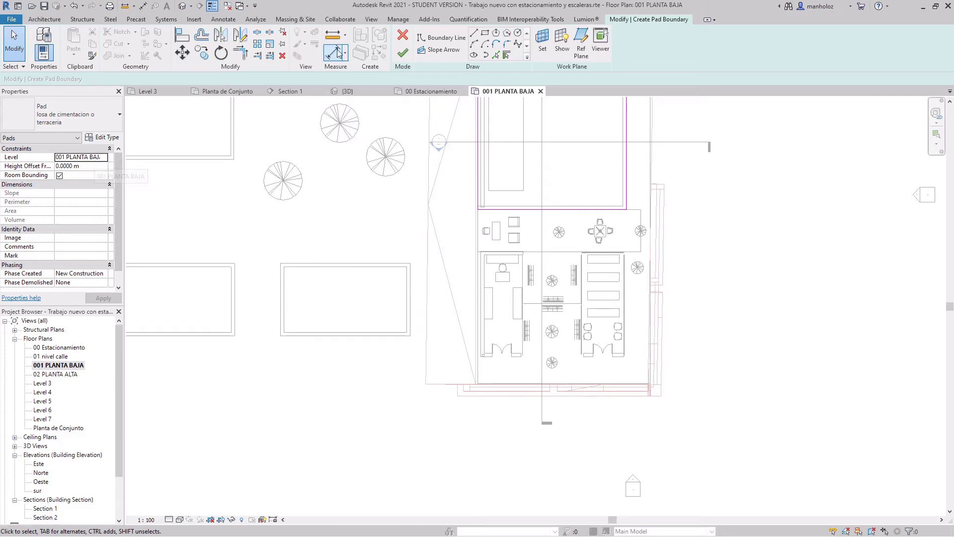
pyautogui.click(402, 52)
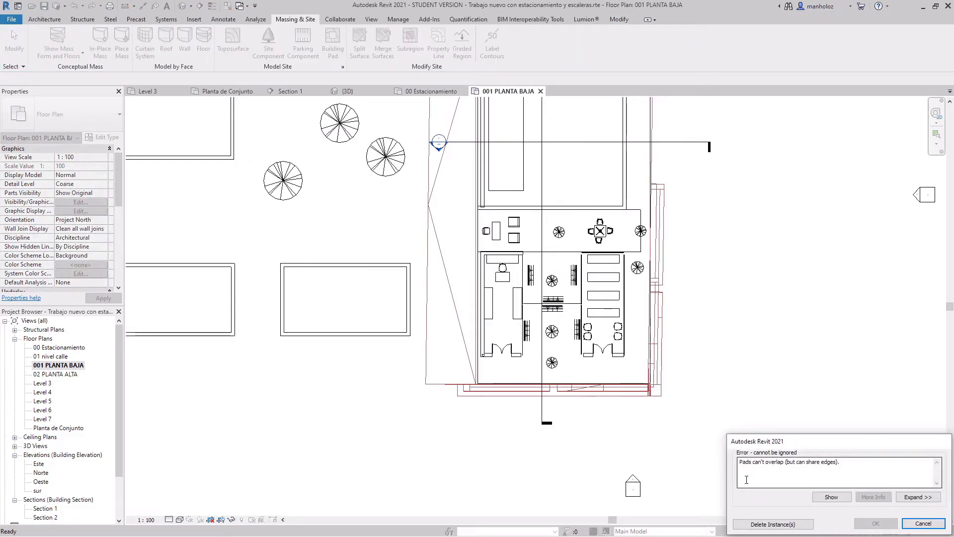
pyautogui.click(923, 524)
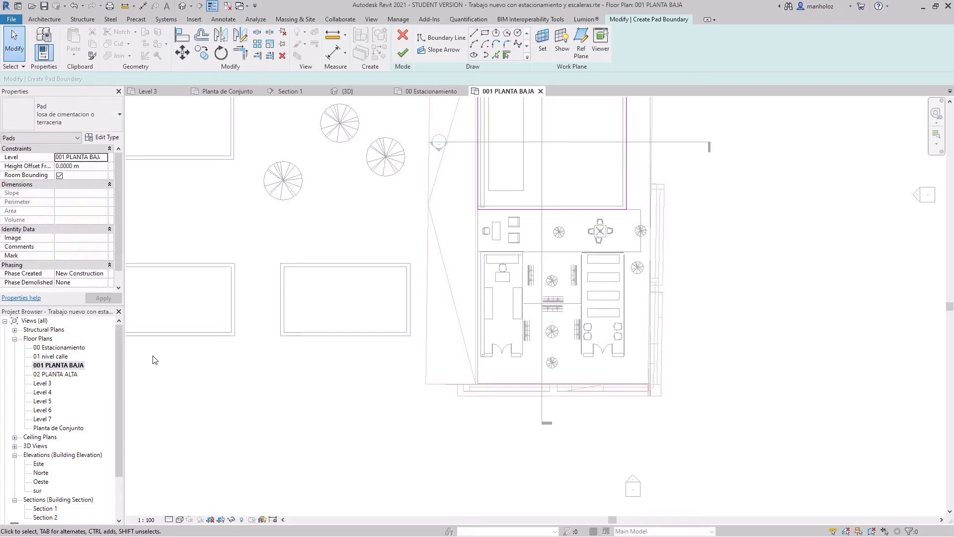
# Switch to the Planta de Conjunto plan and discard the pad boundary sketch without creating a pad.
pyautogui.doubleClick(45, 428)
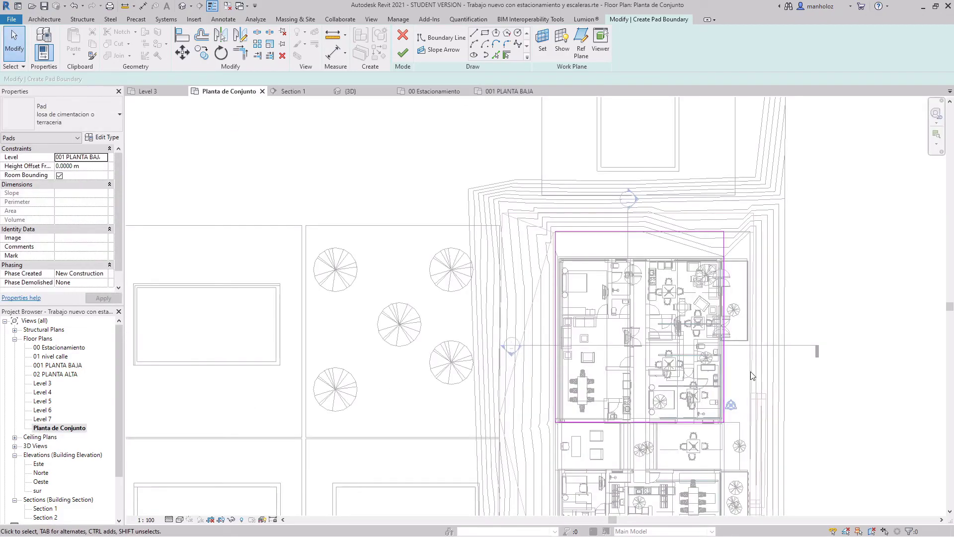
pyautogui.scroll(-1, 717, 379)
pyautogui.scroll(-1, 717, 379)
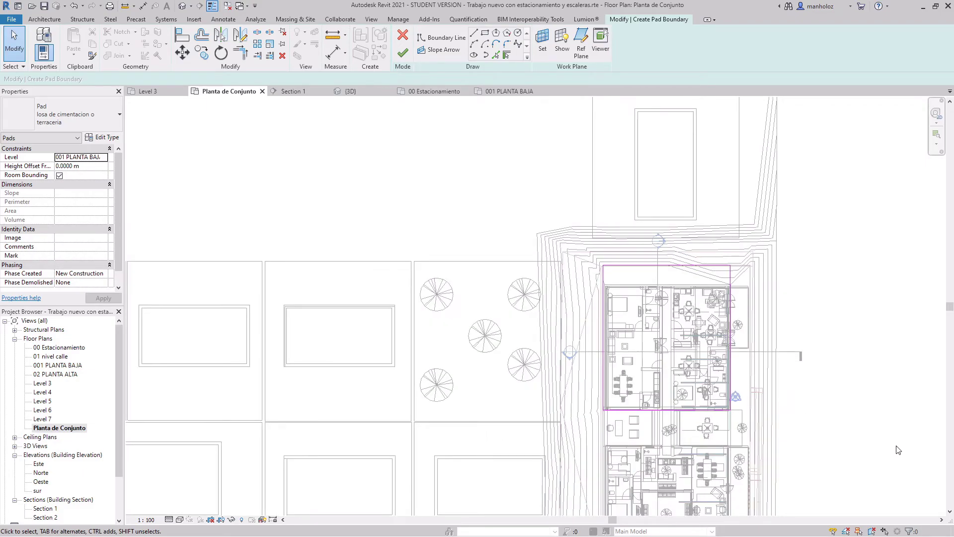
pyautogui.click(949, 511)
pyautogui.scroll(1, 724, 397)
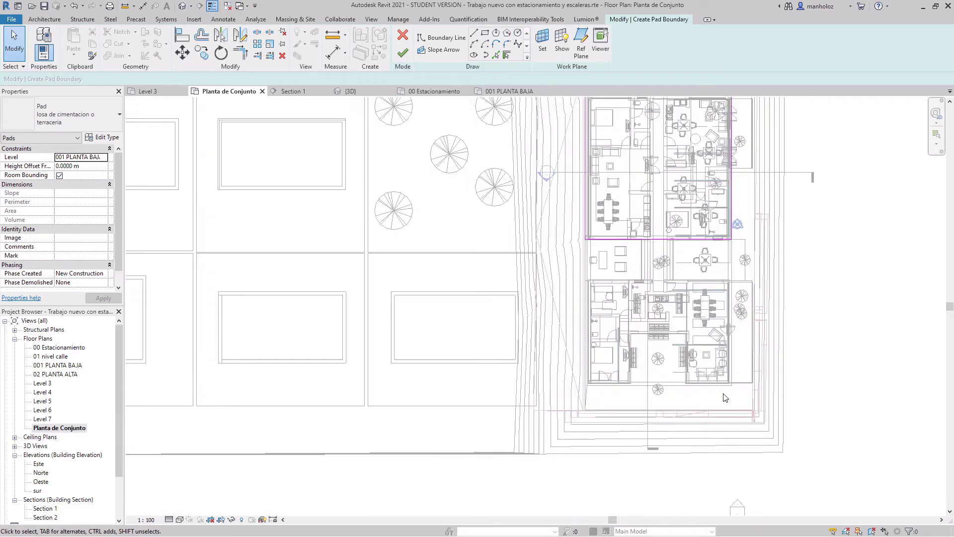
pyautogui.scroll(1, 725, 397)
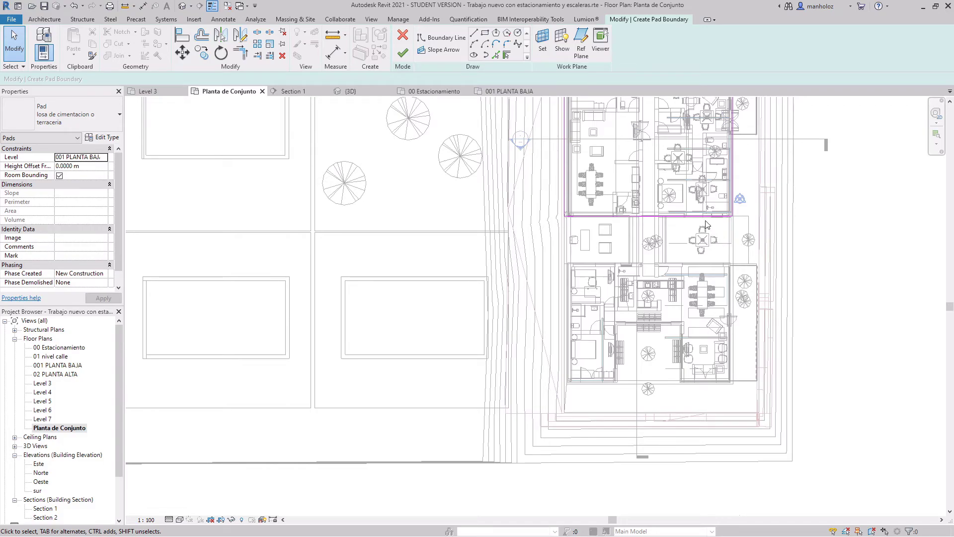
pyautogui.click(406, 37)
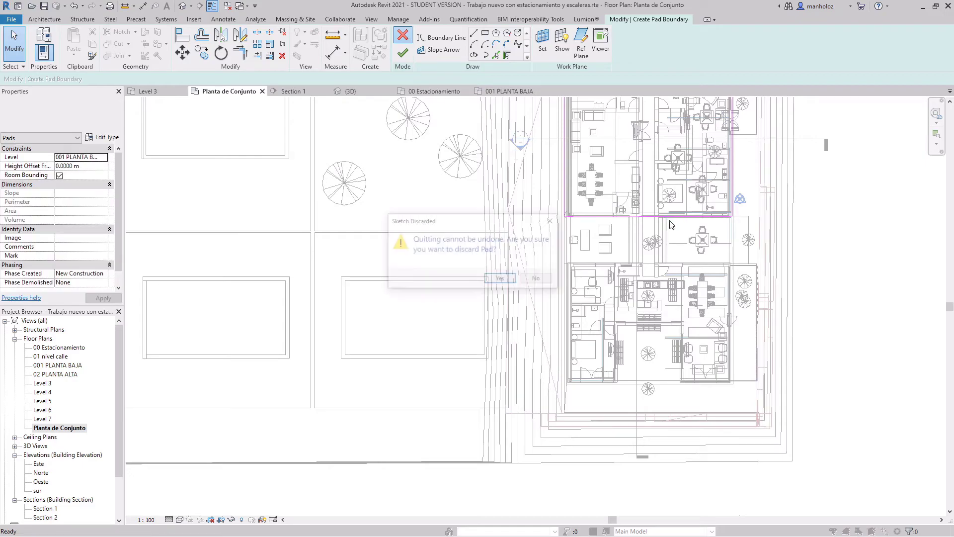
pyautogui.click(500, 280)
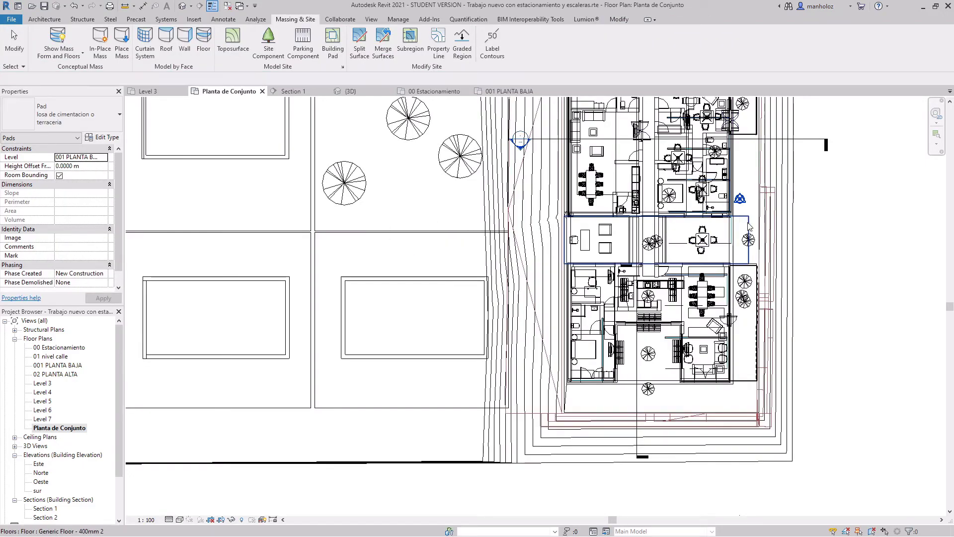
# Set the site plan's visual style to Hidden Line.
pyautogui.press('Escape')
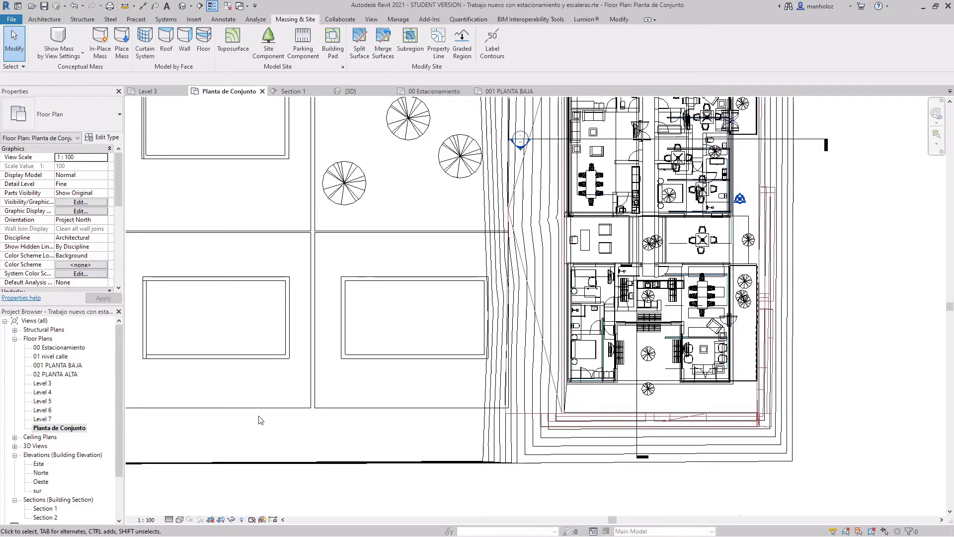
pyautogui.click(180, 519)
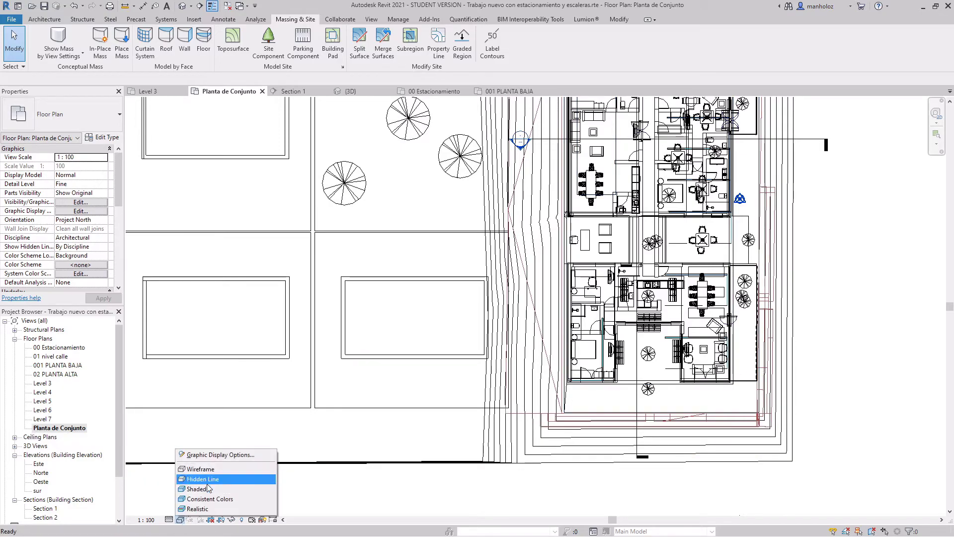
pyautogui.click(207, 488)
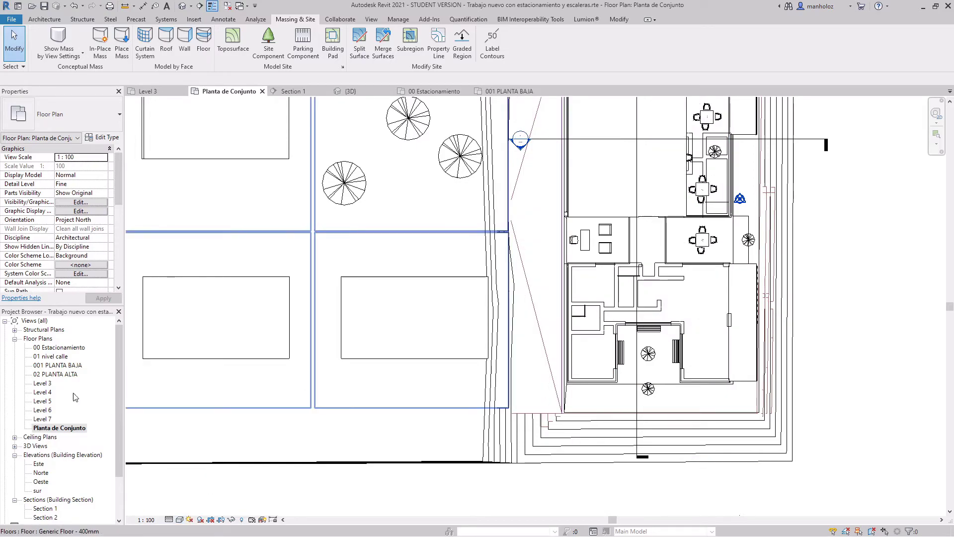
# Inspect the inner wall on 00 Estacionamiento, then return to the 001 PLANTA BAJA plan.
pyautogui.doubleClick(59, 348)
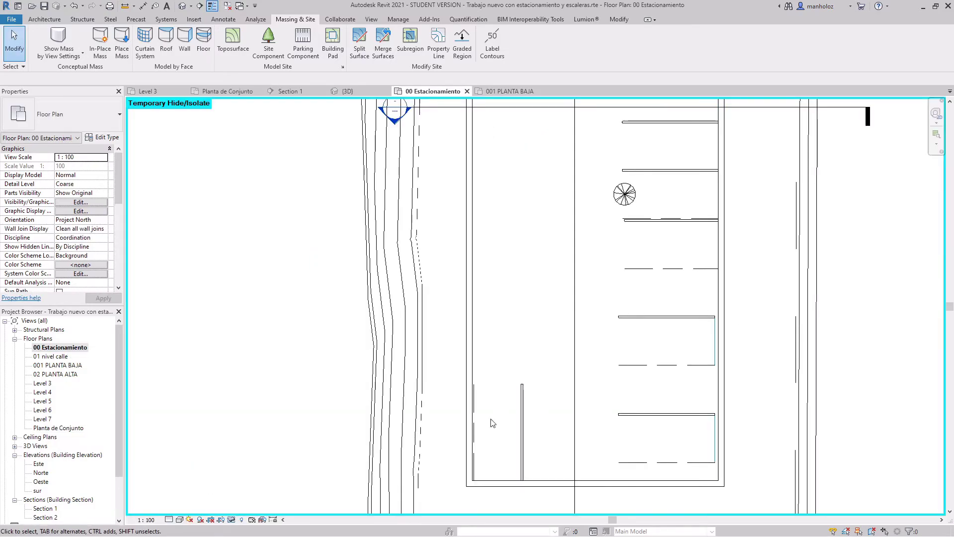
pyautogui.scroll(-3, 472, 420)
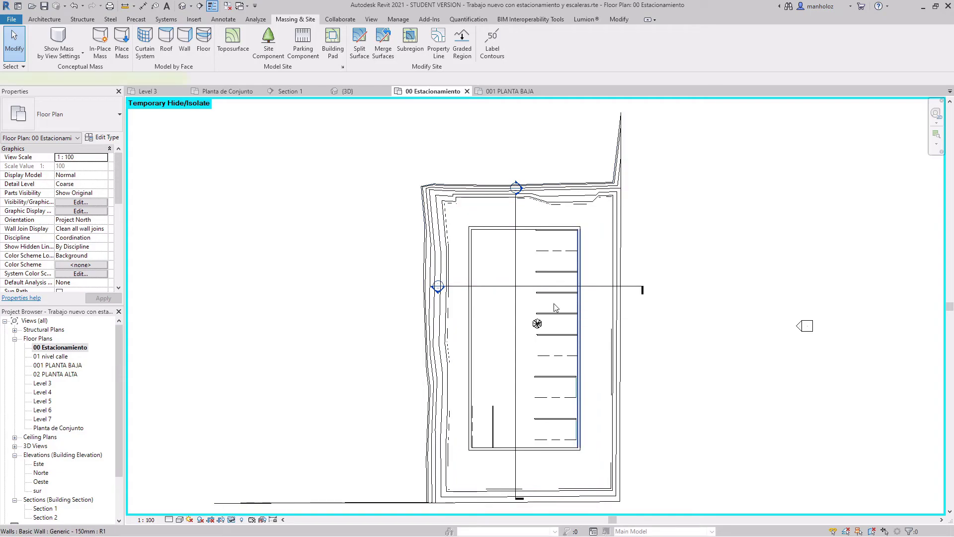
pyautogui.click(578, 305)
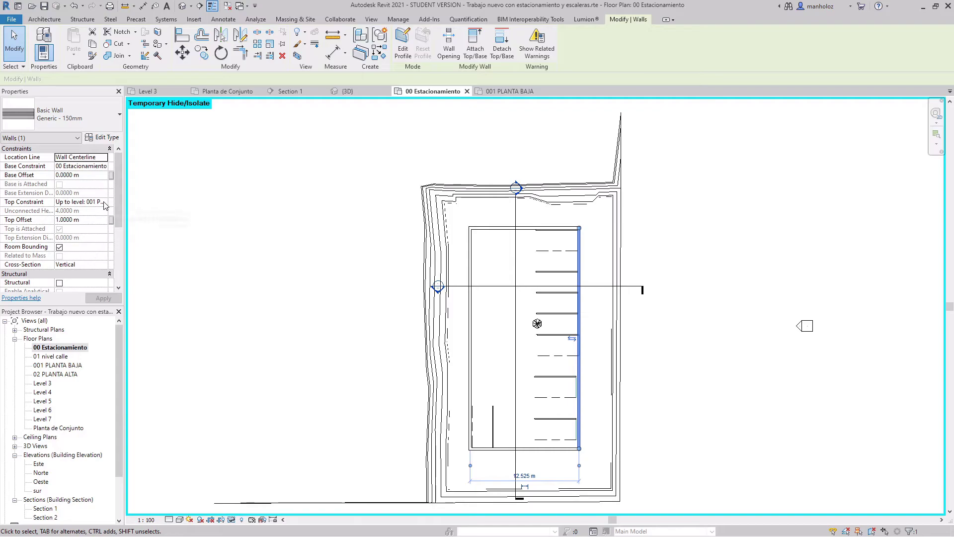
pyautogui.doubleClick(62, 366)
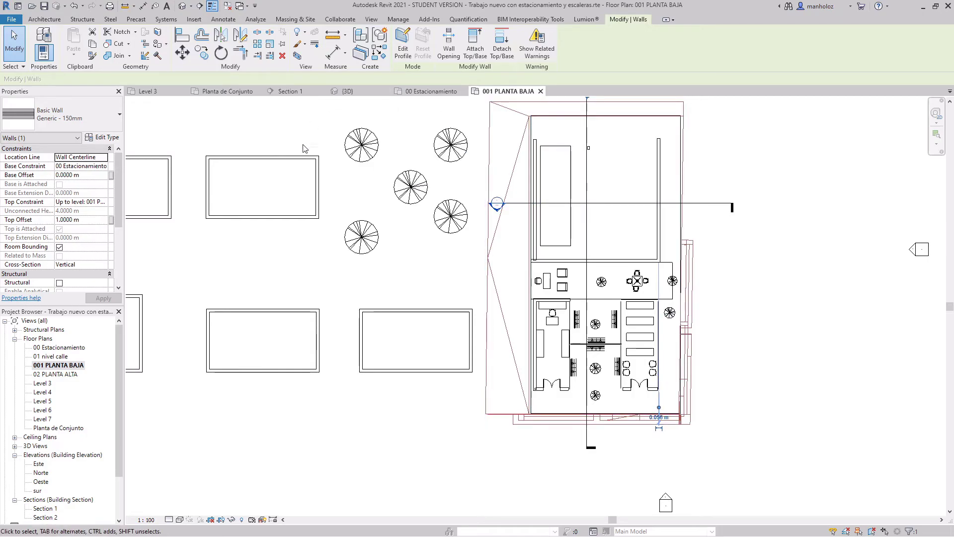
# Sketch a rectangular pad boundary along the upper-right wall; Revit reports it overlaps the main pad.
pyautogui.click(265, 126)
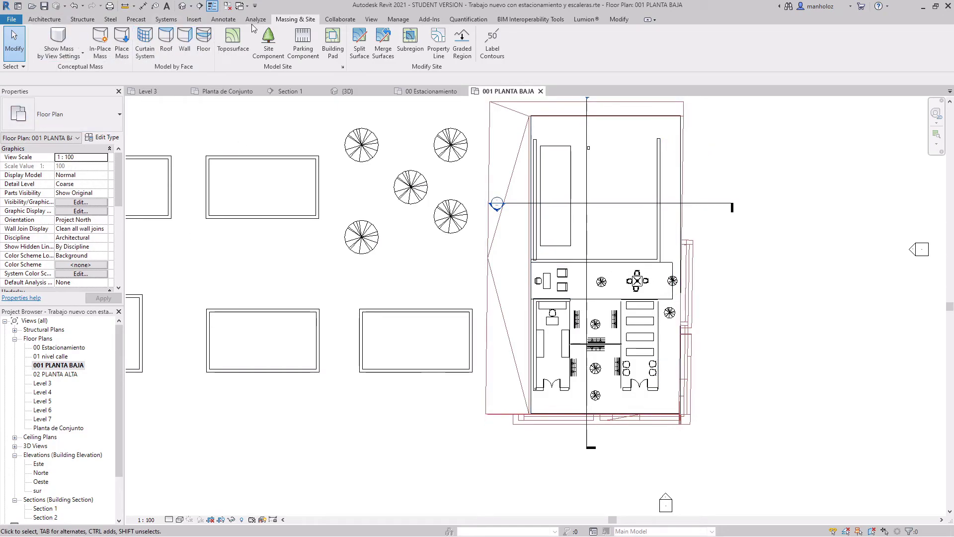
pyautogui.click(332, 43)
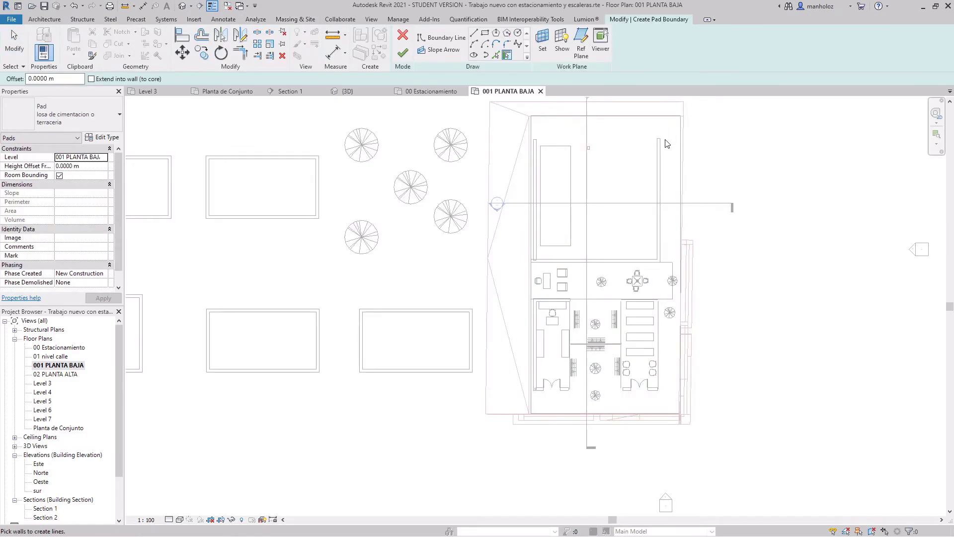
pyautogui.click(485, 33)
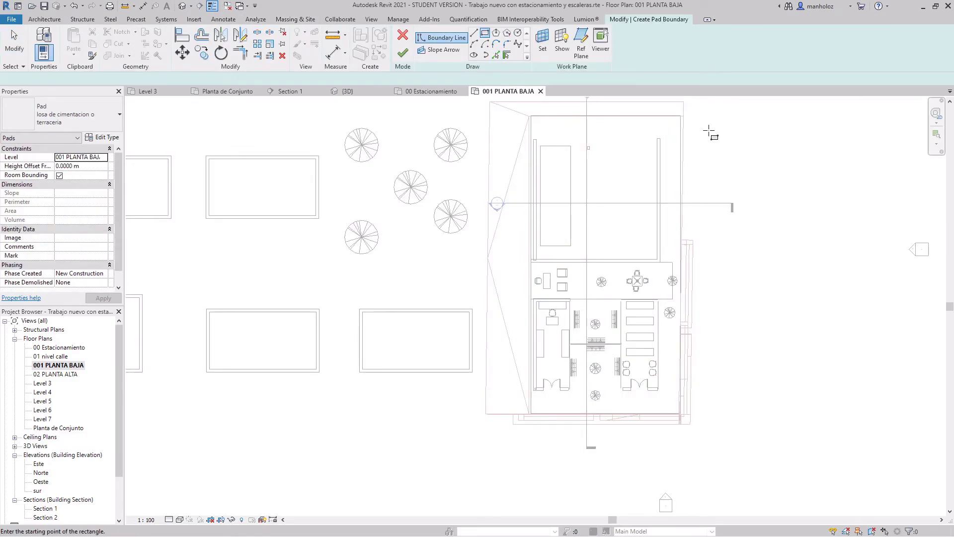
pyautogui.click(659, 138)
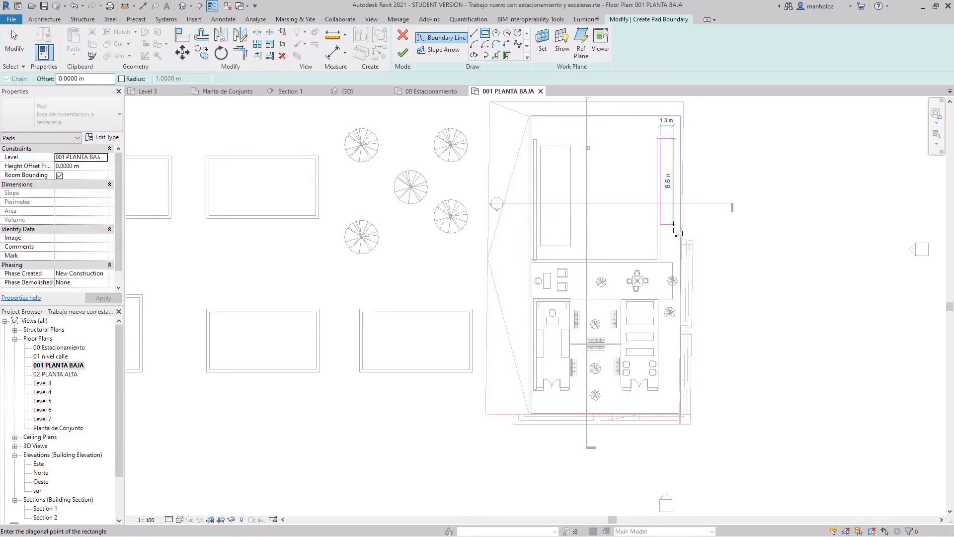
pyautogui.click(680, 259)
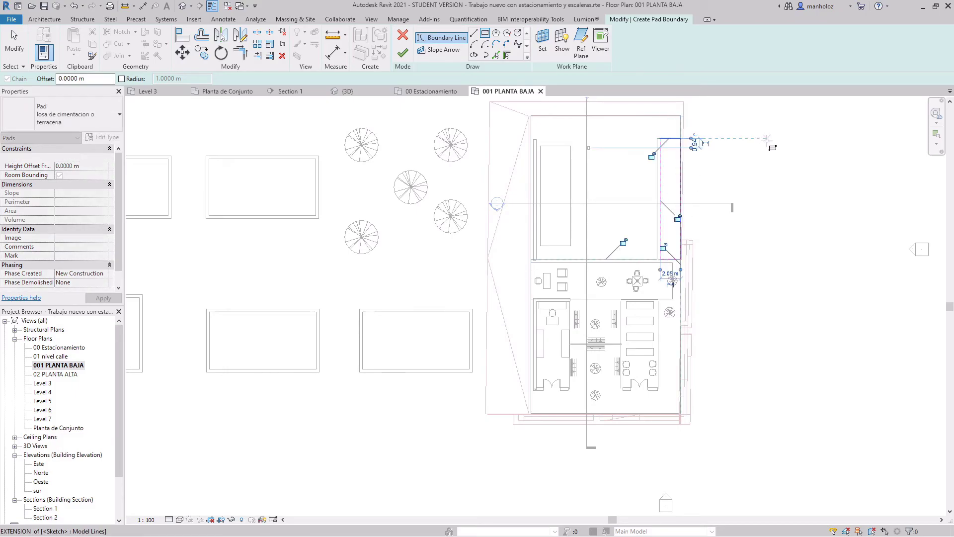
pyautogui.click(403, 53)
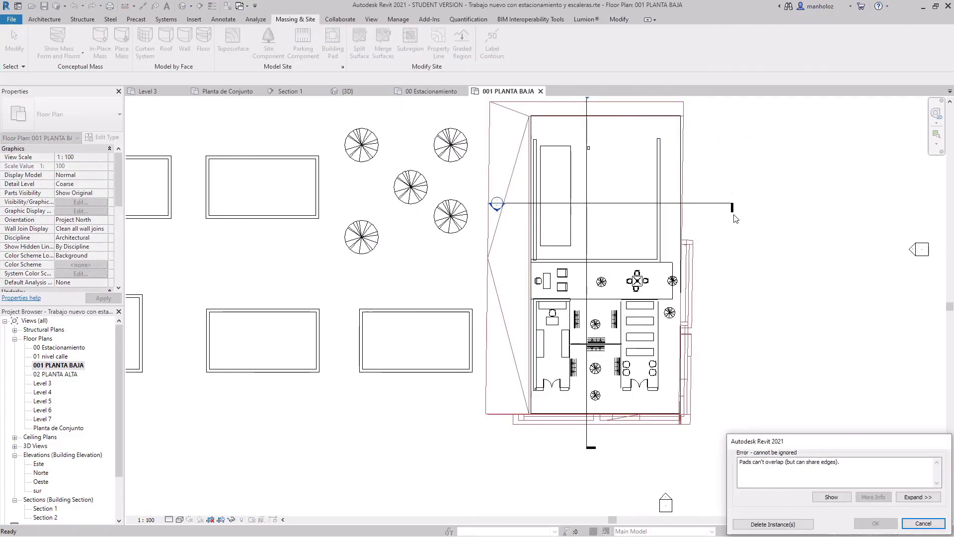
pyautogui.click(924, 524)
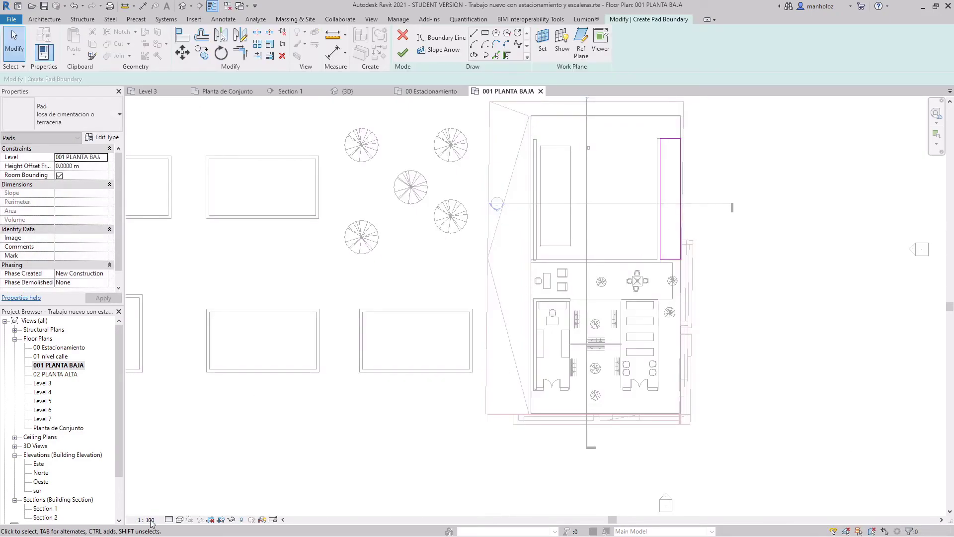
# Shift the left boundary line rightward to clear the overlap, create the 19.344 m² pad, and view it in 3D.
pyautogui.scroll(2, 669, 207)
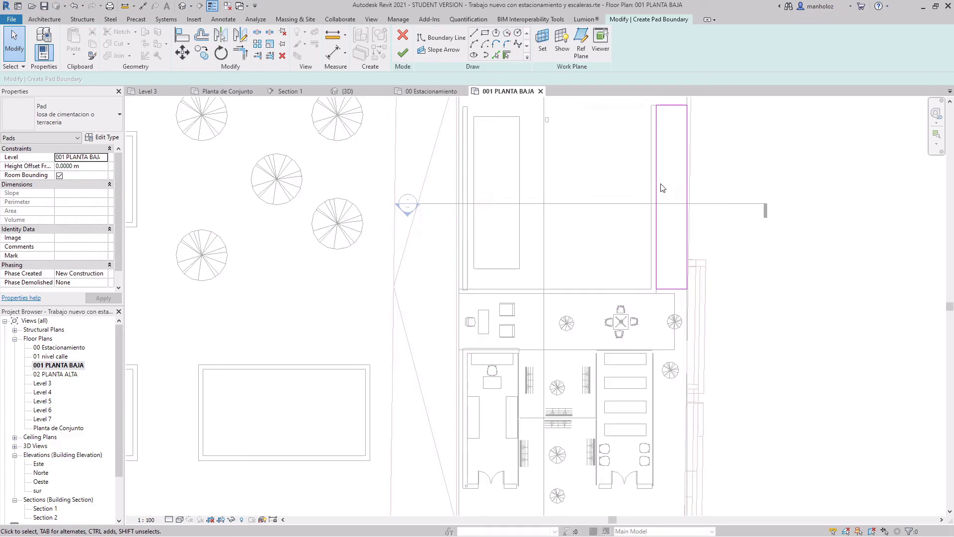
pyautogui.click(657, 187)
pyautogui.moveTo(657, 187); pyautogui.dragTo(664, 184)
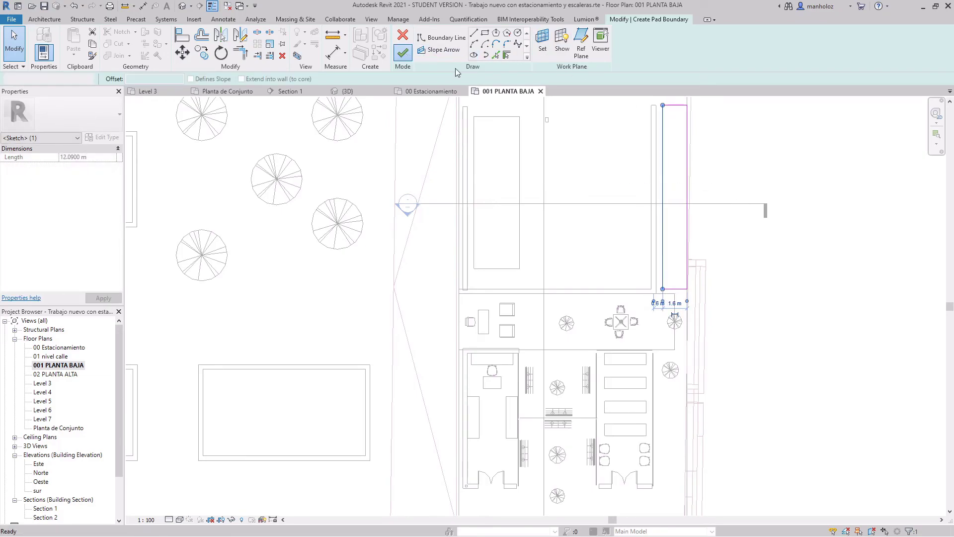
pyautogui.click(403, 53)
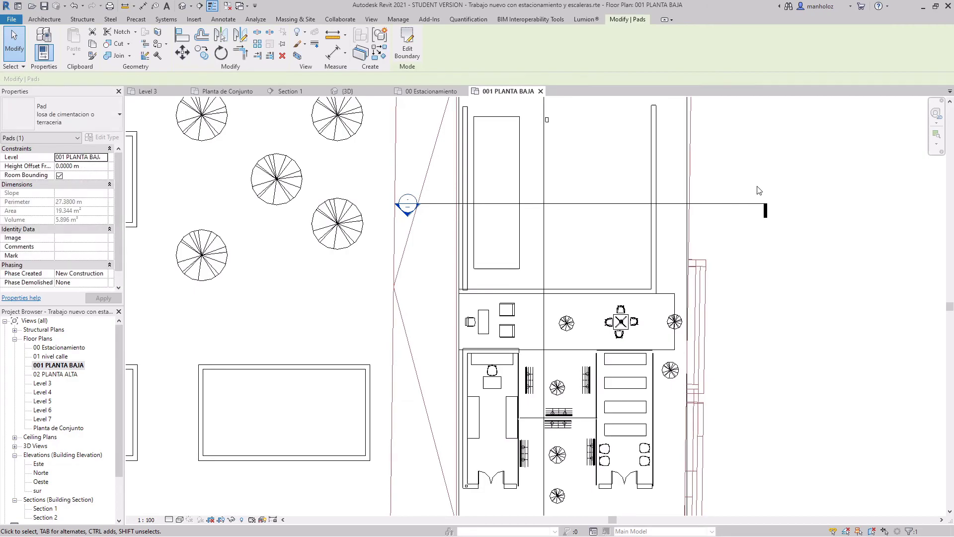
pyautogui.click(182, 5)
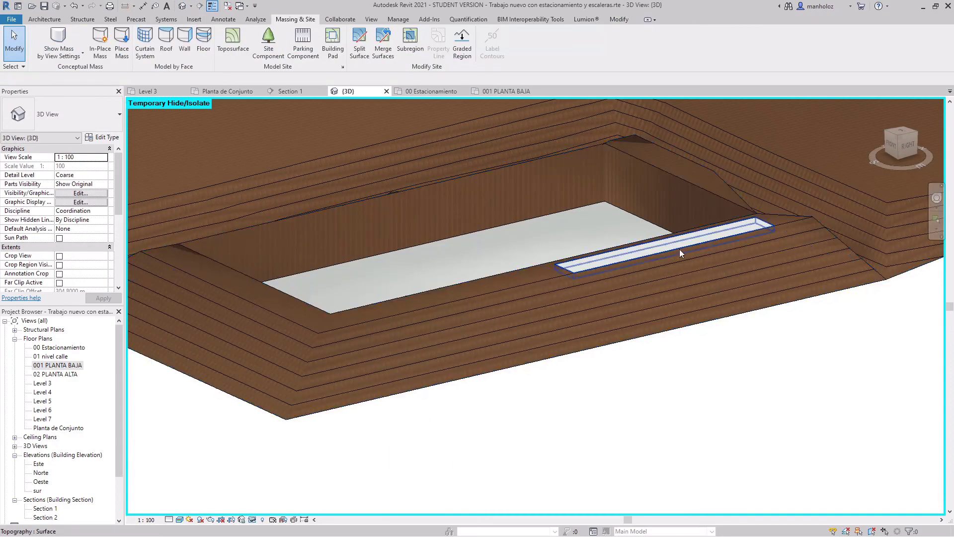
pyautogui.scroll(3, 696, 244)
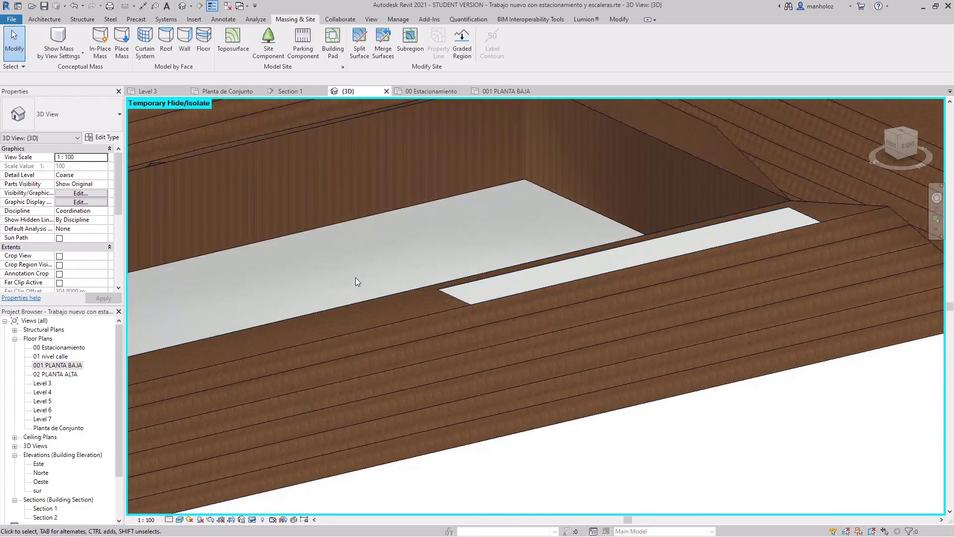
pyautogui.scroll(2, 356, 277)
pyautogui.scroll(-1, 515, 306)
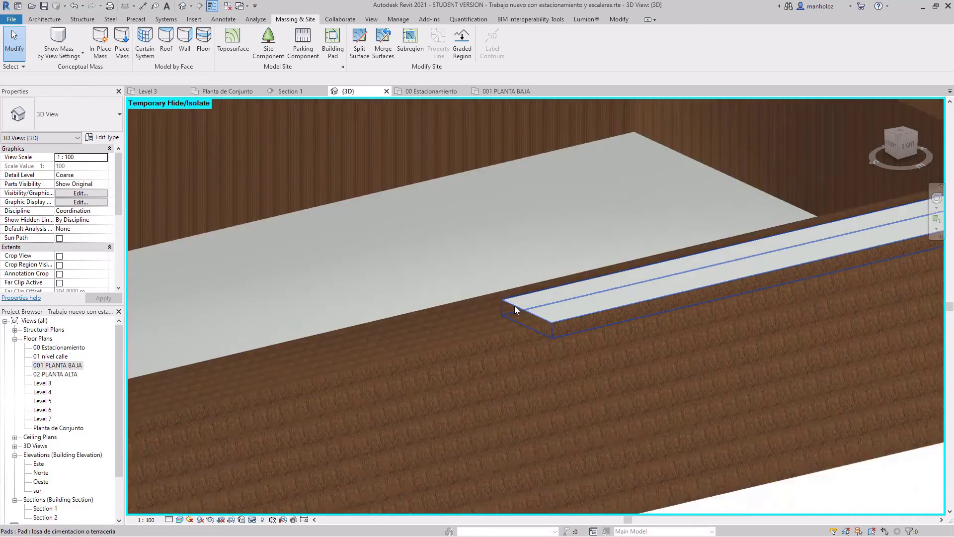
pyautogui.scroll(-3, 514, 306)
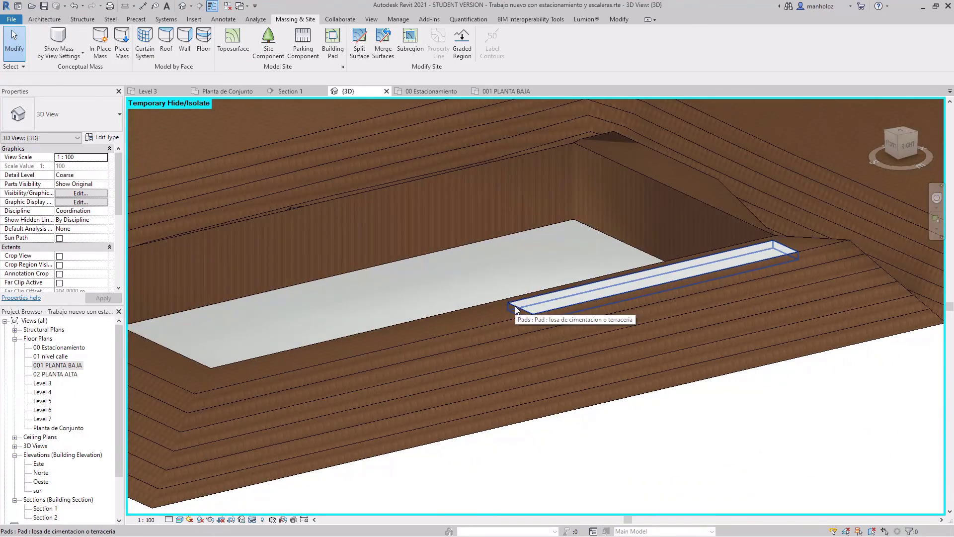
pyautogui.scroll(-1, 527, 264)
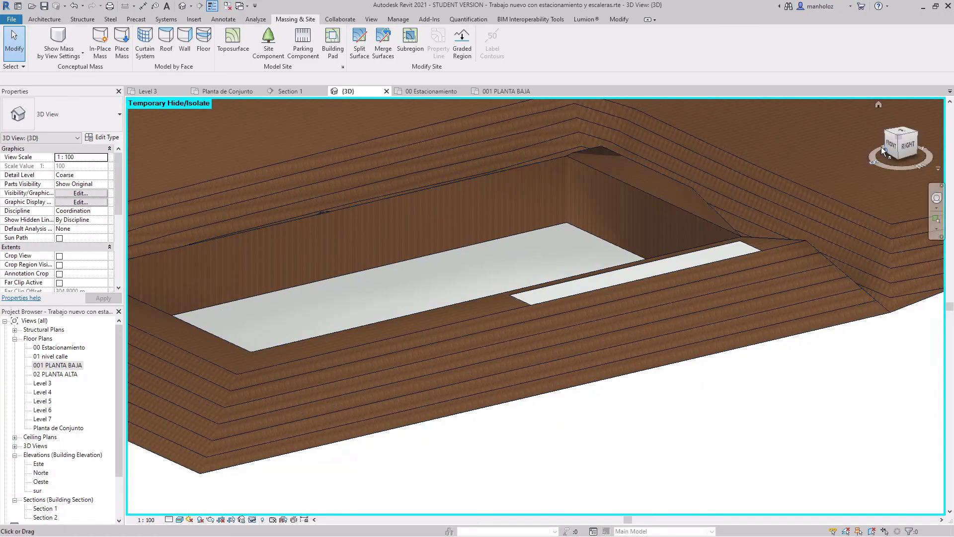
pyautogui.click(901, 139)
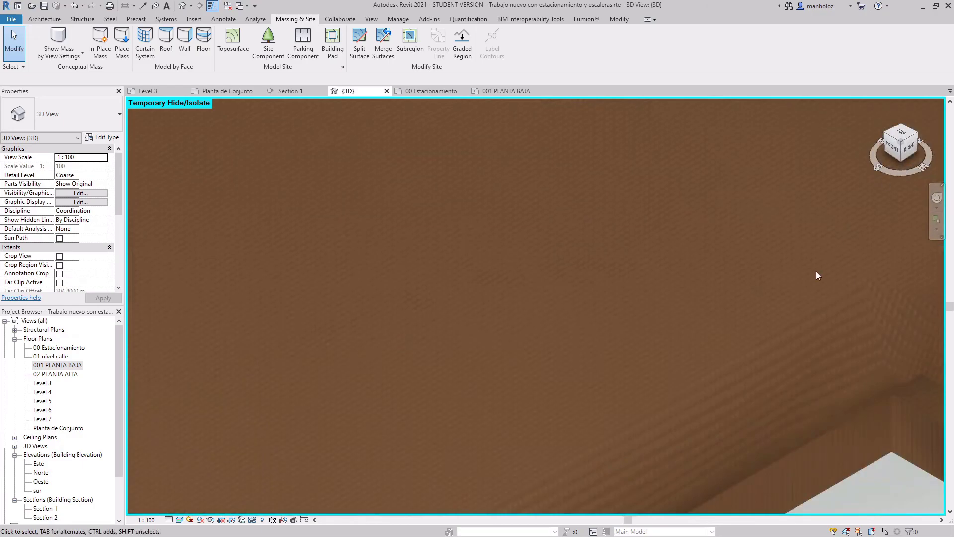
pyautogui.scroll(-5, 782, 309)
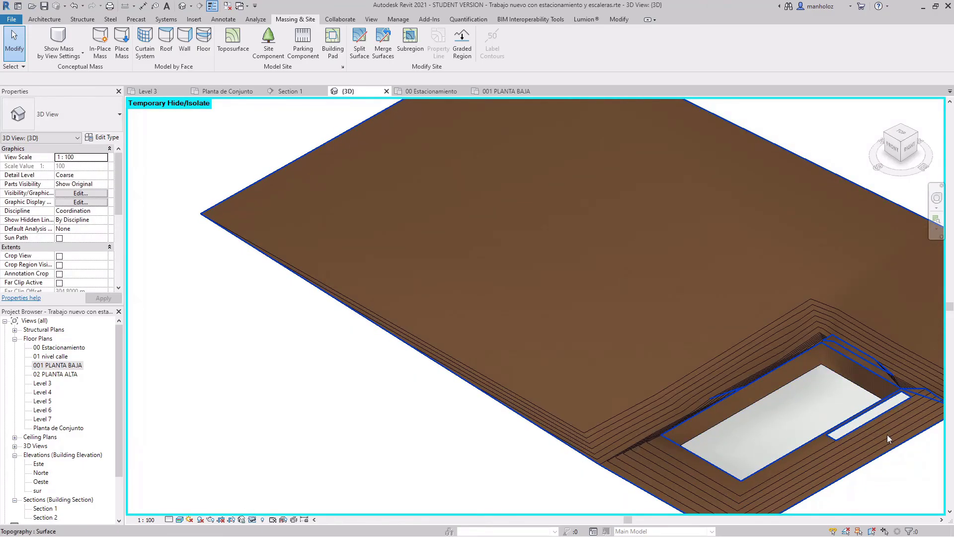
pyautogui.scroll(3, 887, 435)
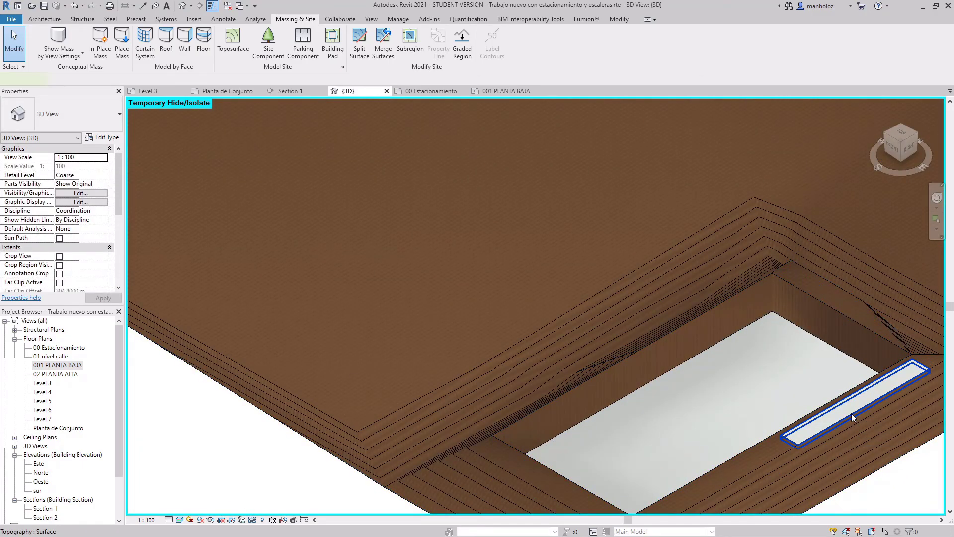
pyautogui.click(852, 413)
pyautogui.click(940, 368)
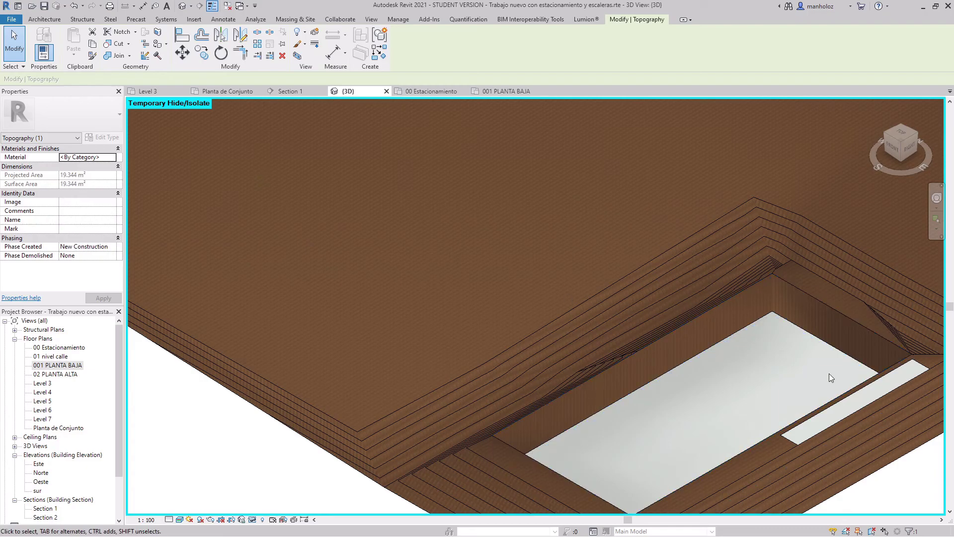
pyautogui.press('Escape')
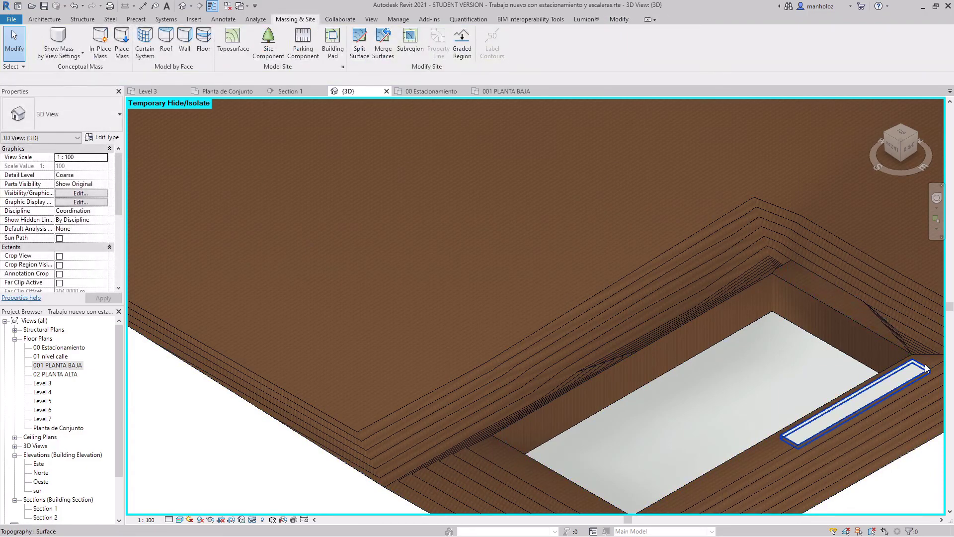
pyautogui.click(926, 368)
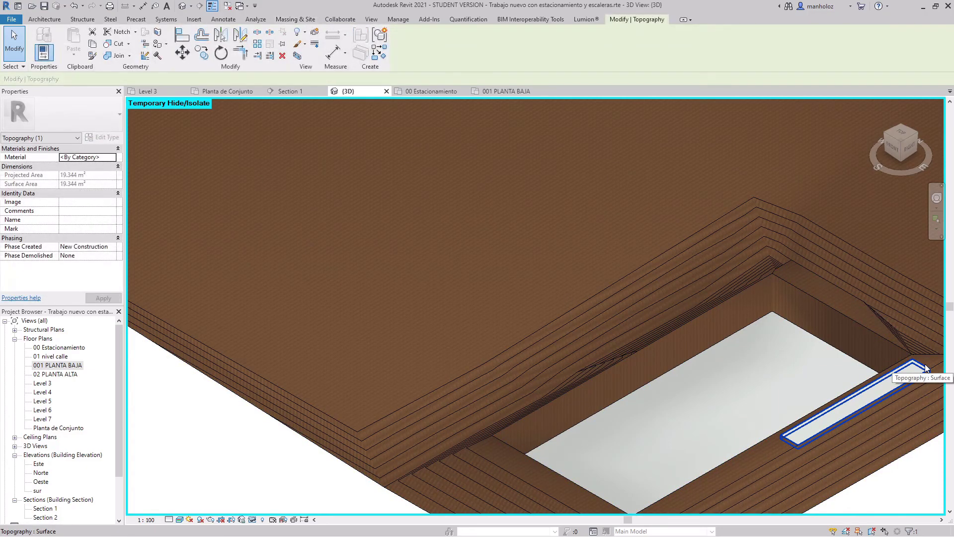
pyautogui.press('Escape')
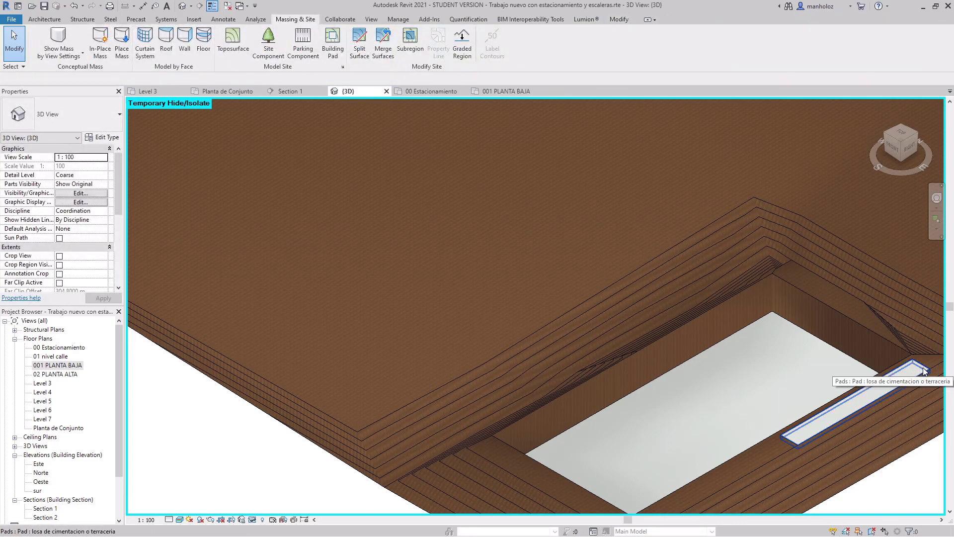
pyautogui.click(924, 371)
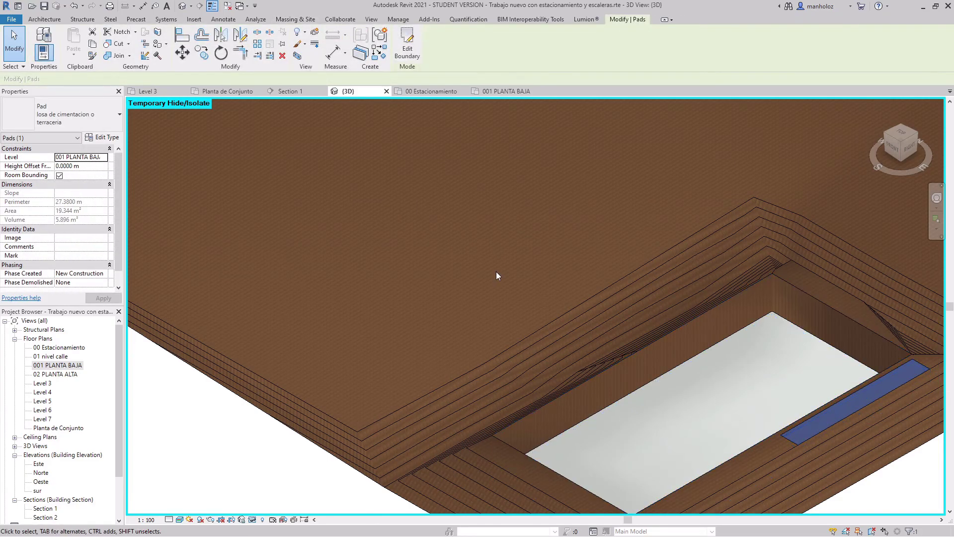
# Give the narrow pad a 0.5 m Height Offset From Level, check it up close, then delete it.
pyautogui.click(84, 167)
pyautogui.write('0.5')
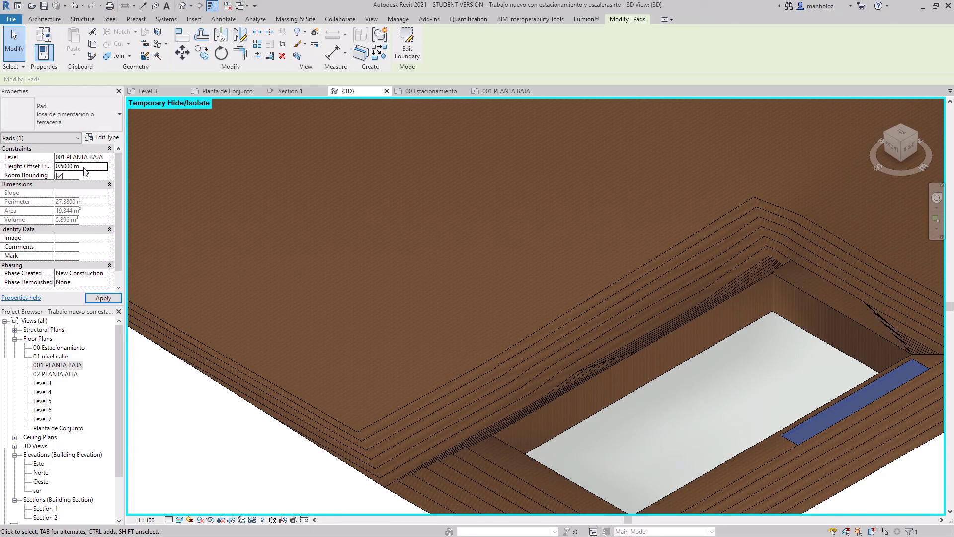
pyautogui.scroll(2, 830, 483)
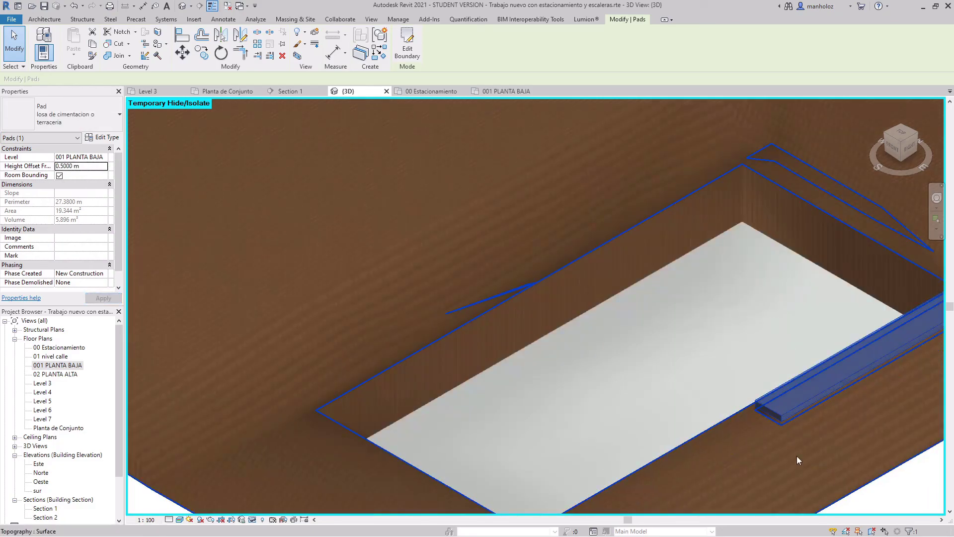
pyautogui.scroll(2, 797, 455)
pyautogui.scroll(2, 790, 401)
pyautogui.scroll(2, 750, 425)
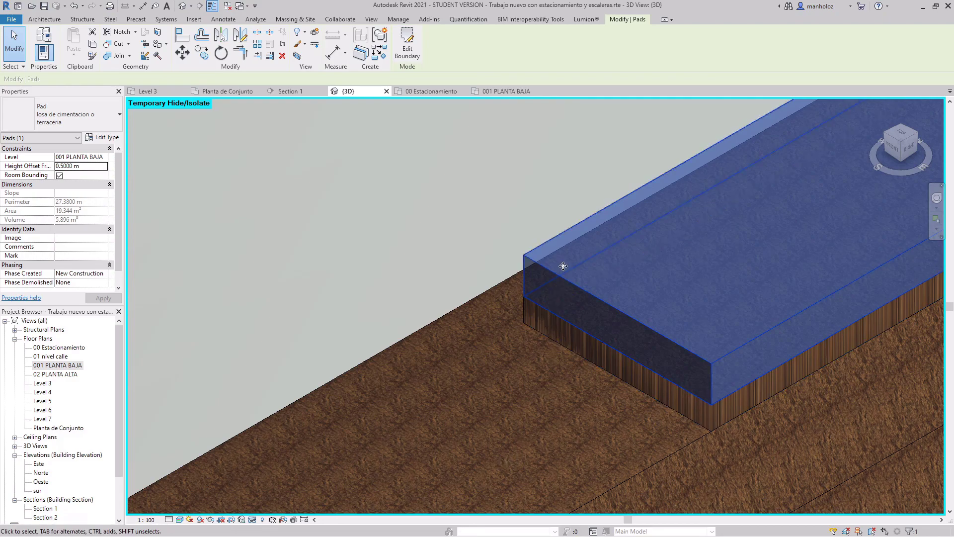
pyautogui.scroll(-3, 629, 400)
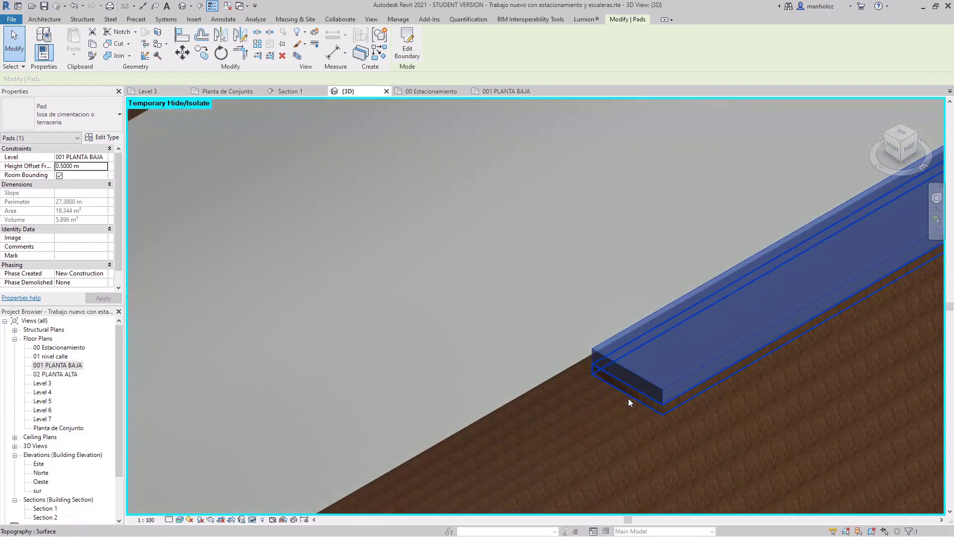
pyautogui.scroll(-2, 628, 398)
pyautogui.scroll(-2, 628, 398)
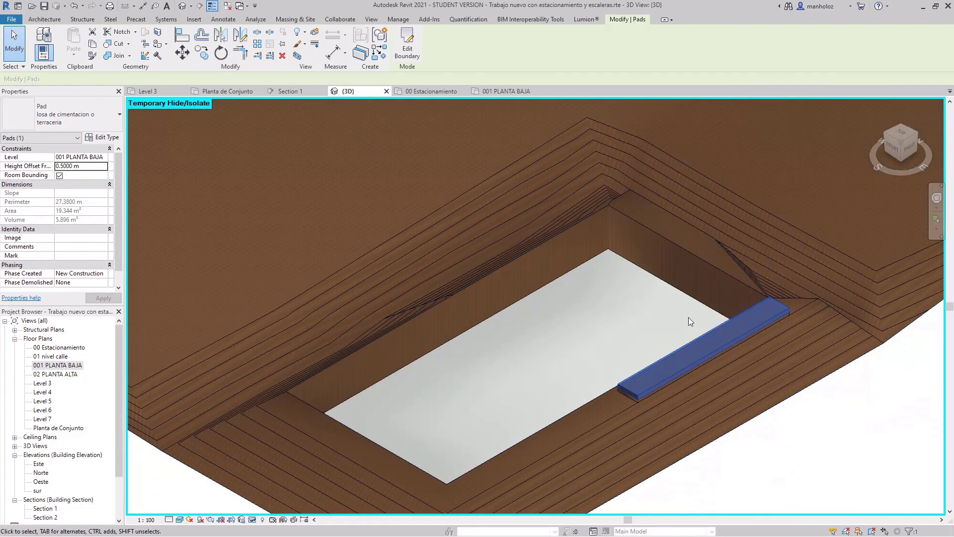
pyautogui.press('Delete')
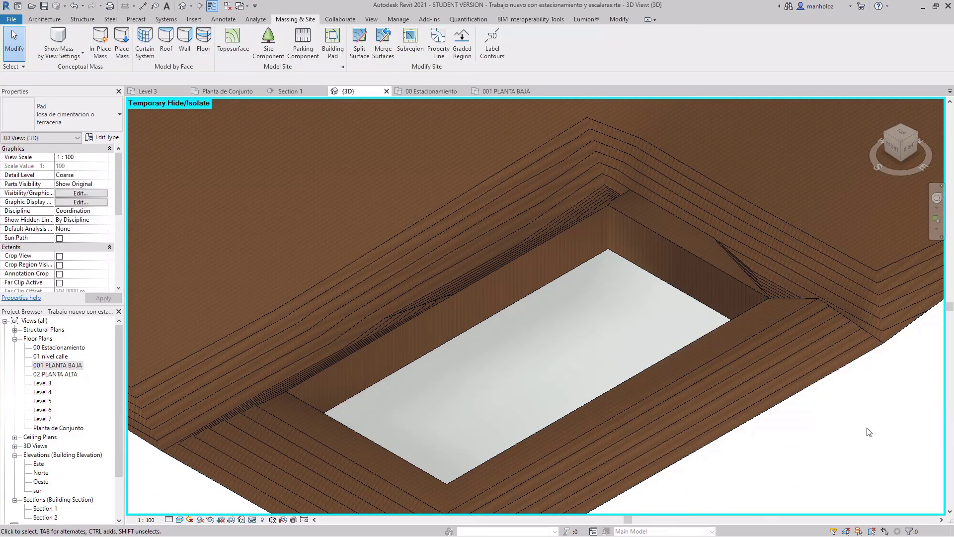